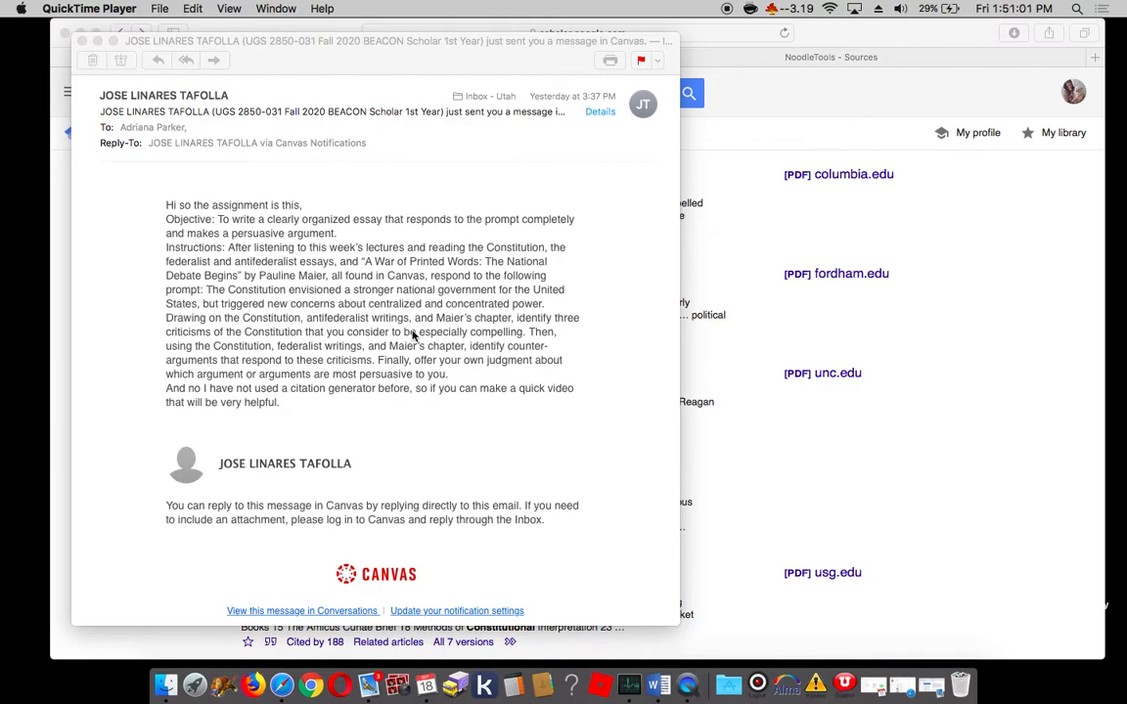
Step: Highlight the assignment email's requests to identify three compelling criticisms of the Constitution and counter-arguments responding to them
scroll(431, 342, down, 1)
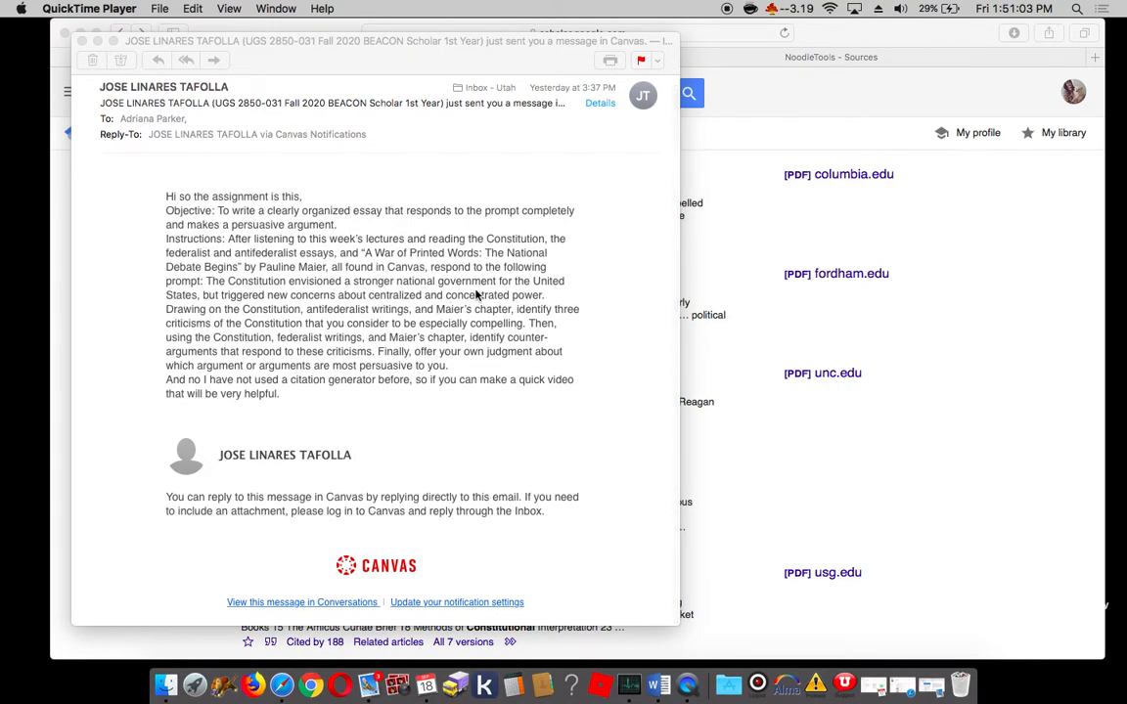
click(516, 309)
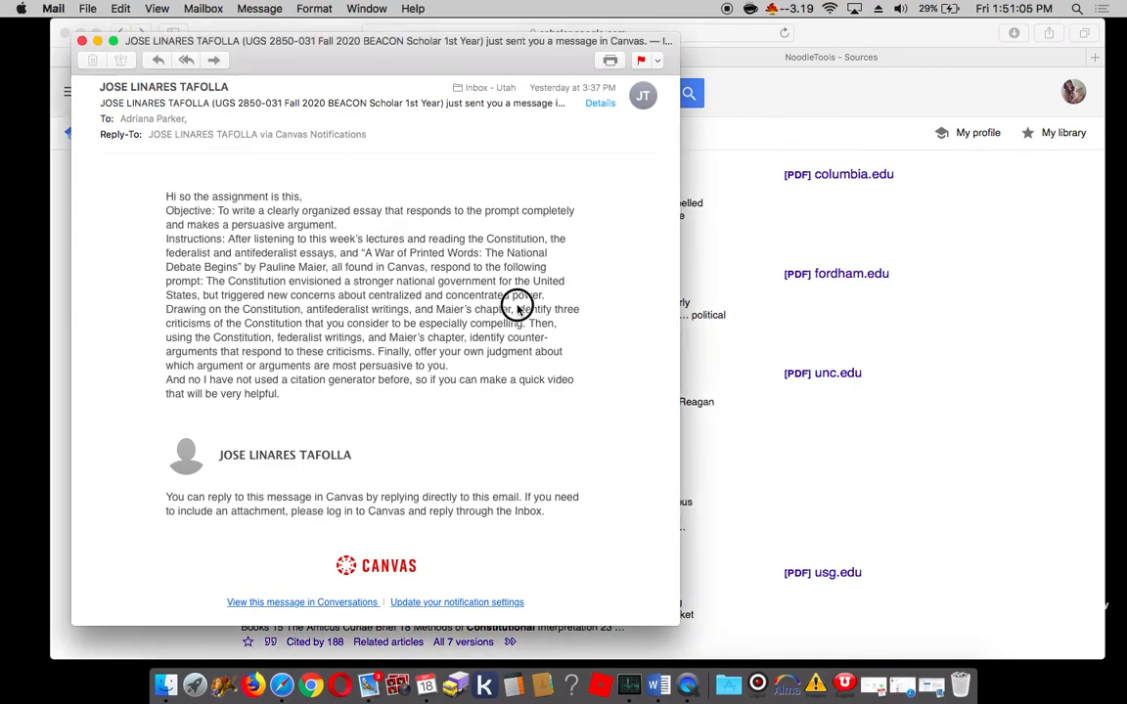
drag(516, 309, 525, 327)
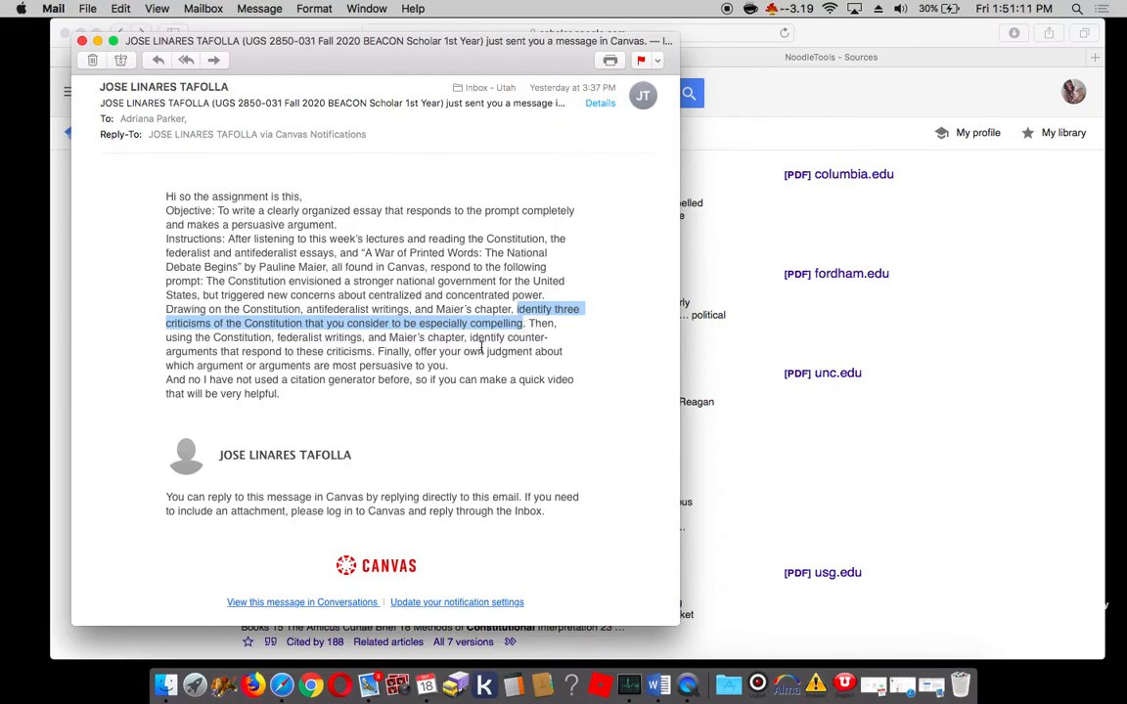
drag(469, 337, 376, 356)
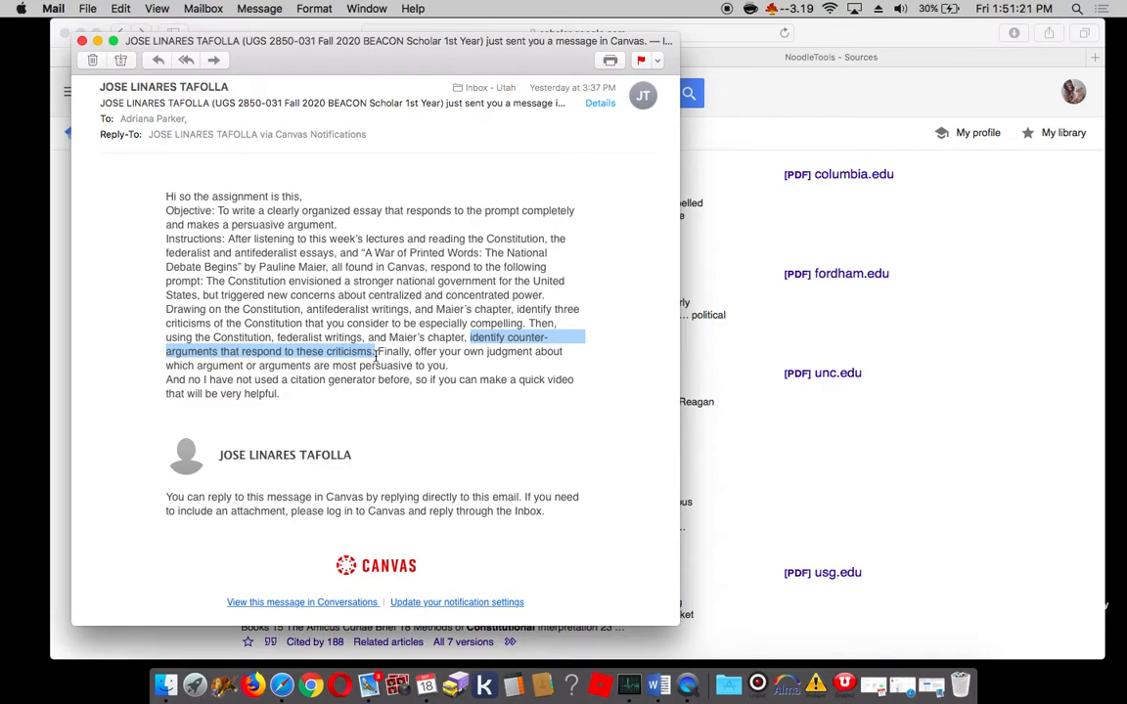
Step: Switch to Safari and open the wustl.edu PDF of "The Limits of Second Amendment Originalism and the Constitutional Case for Gun Control" at its title
click(765, 120)
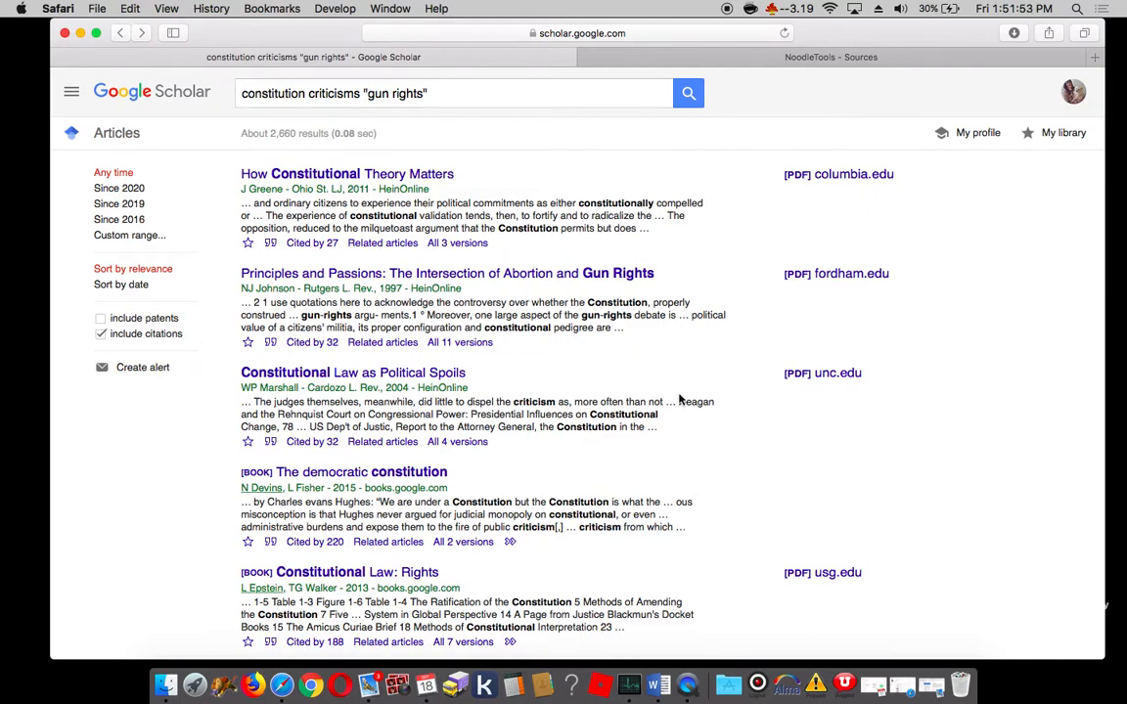
scroll(681, 401, down, 5)
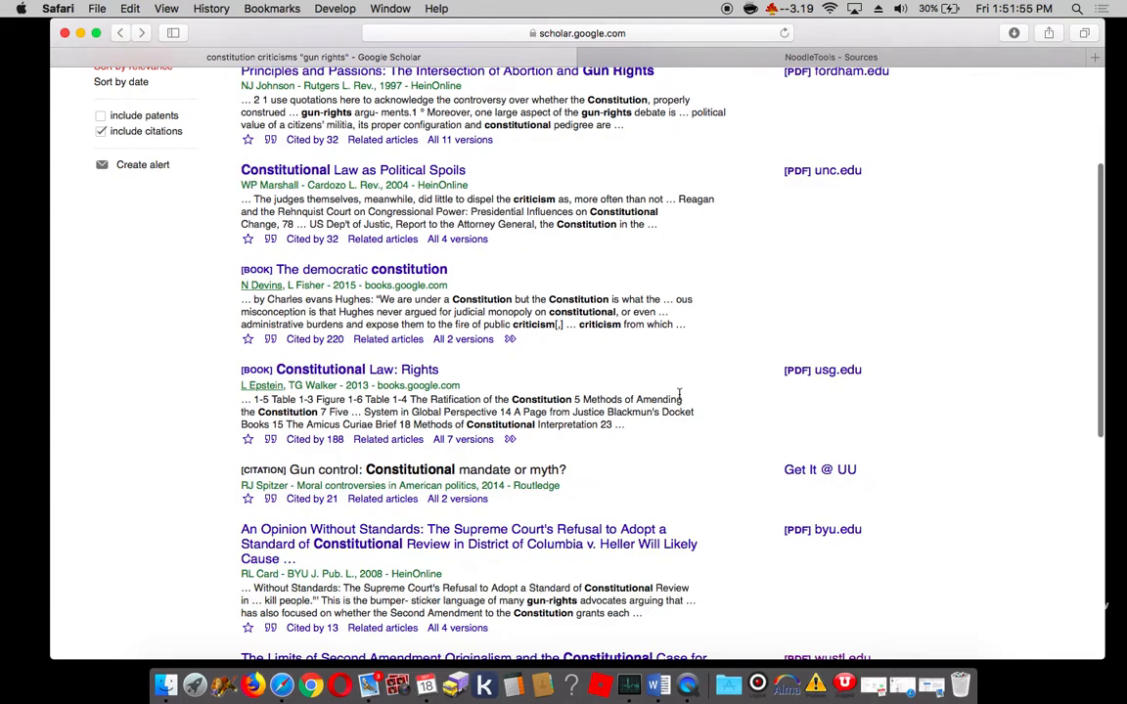
scroll(681, 396, down, 3)
scroll(681, 399, down, 3)
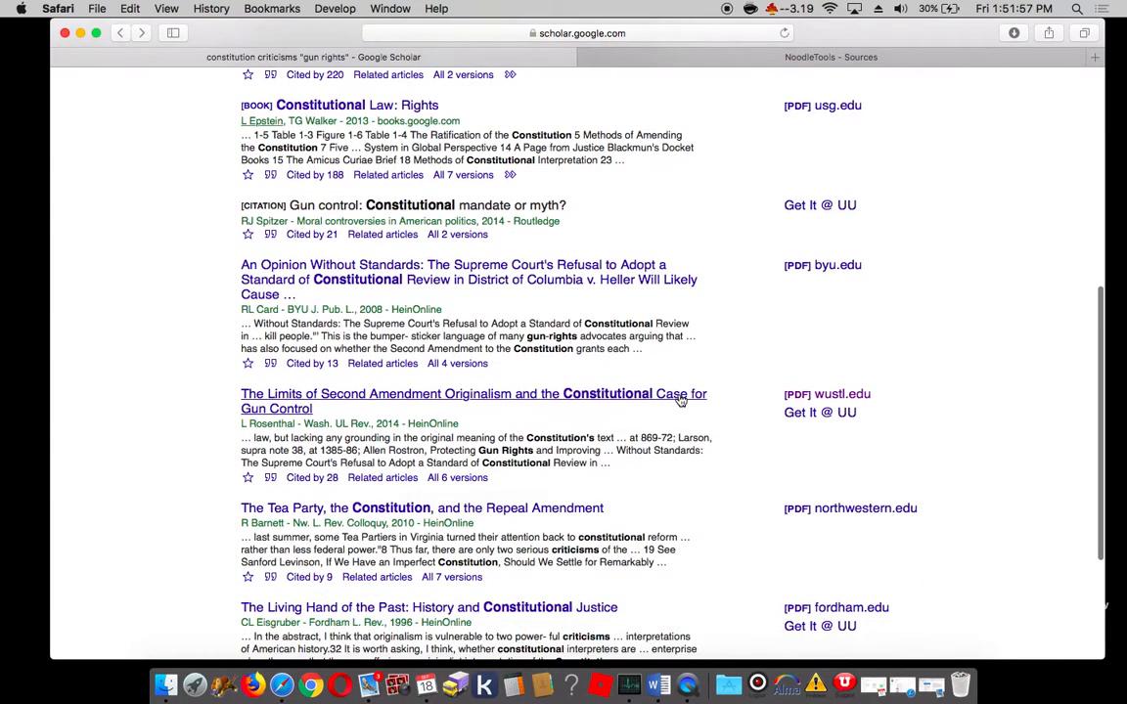
scroll(681, 399, down, 1)
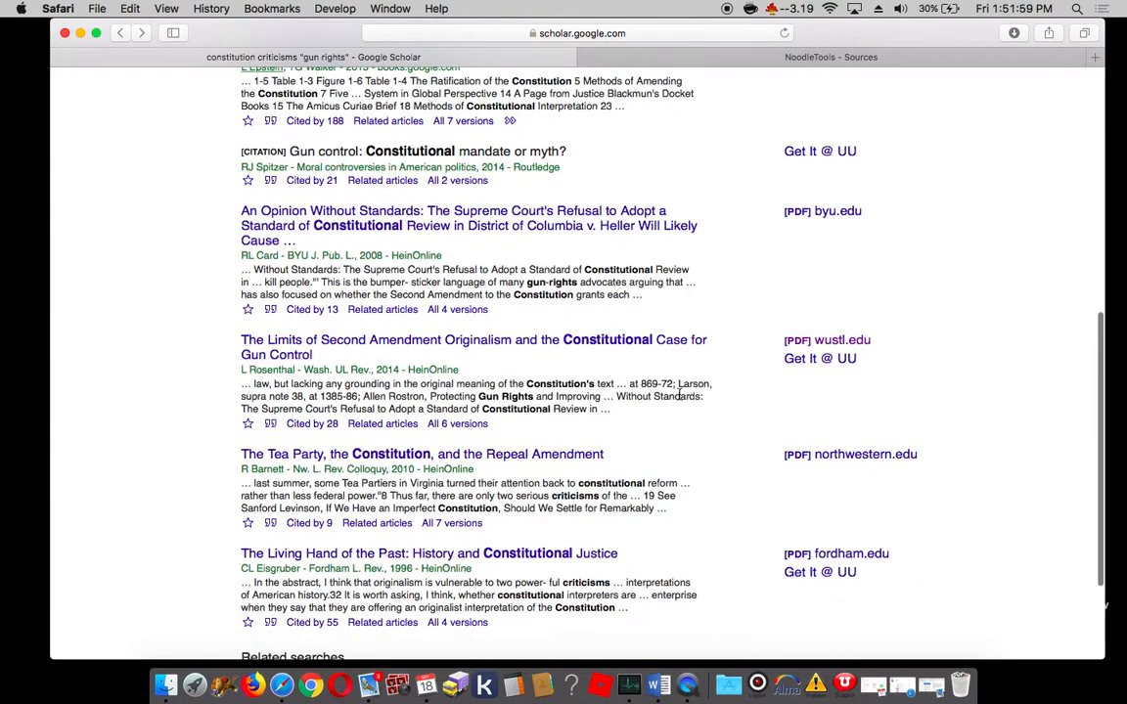
click(829, 345)
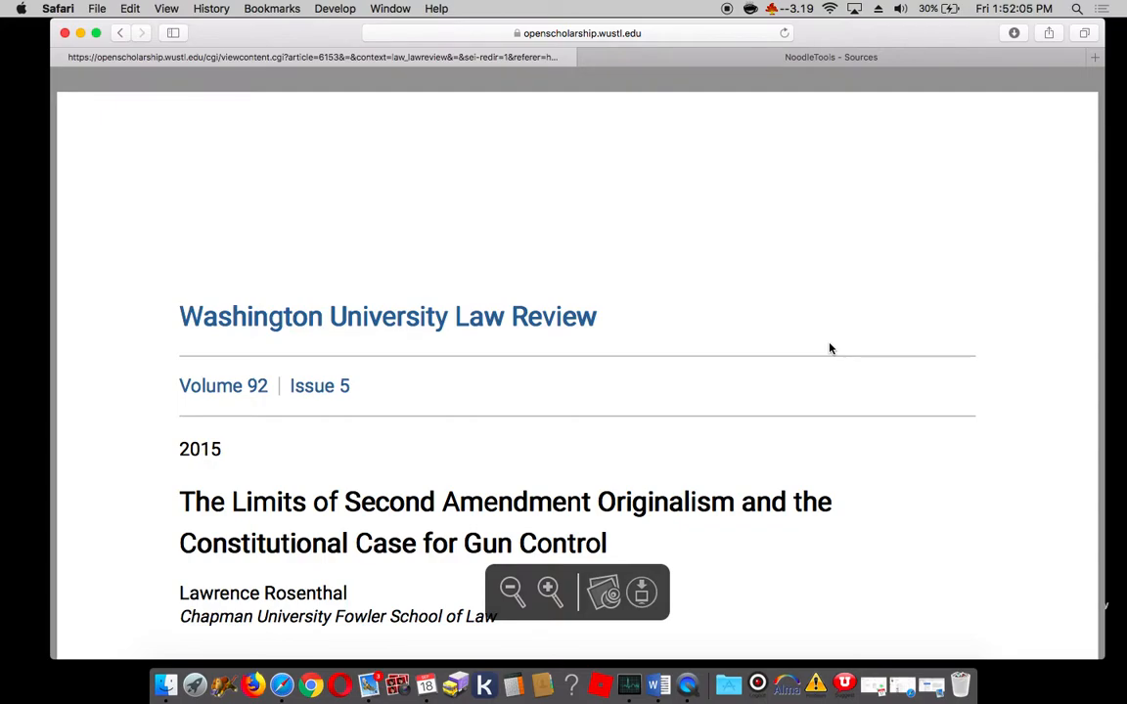
scroll(829, 348, down, 3)
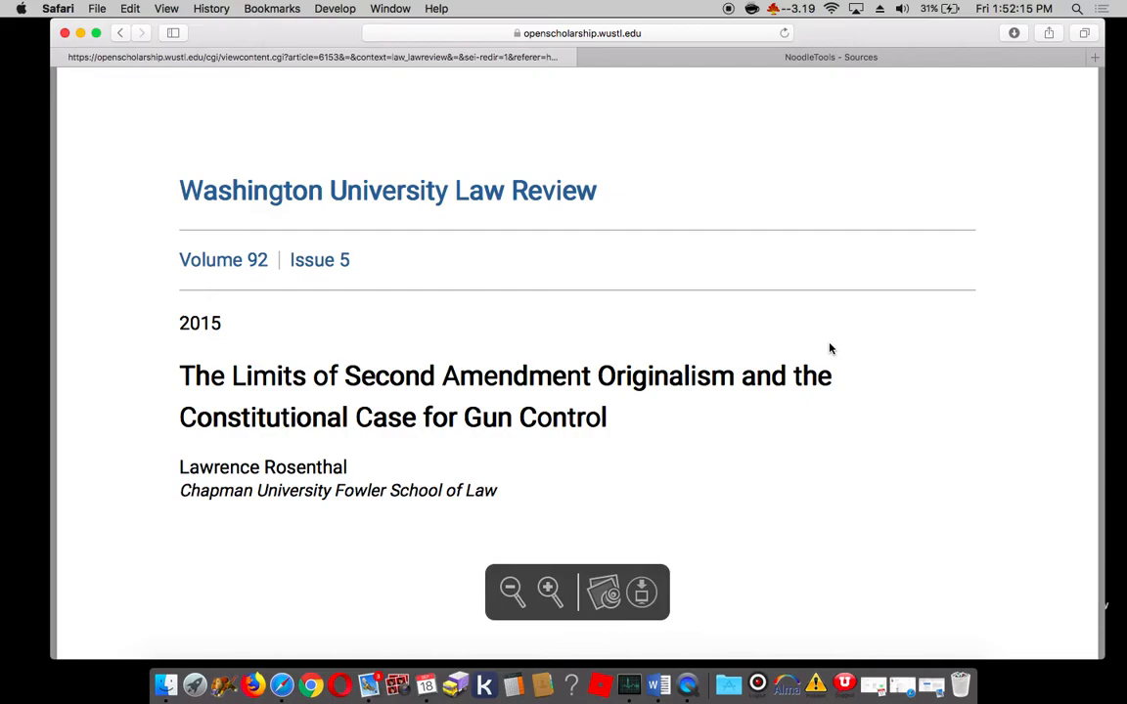
Step: Try to open the Databases page of the Marriott Library website (lib.utah.edu) in a new browser tab
key(super+t)
text(lib)
key(Return)
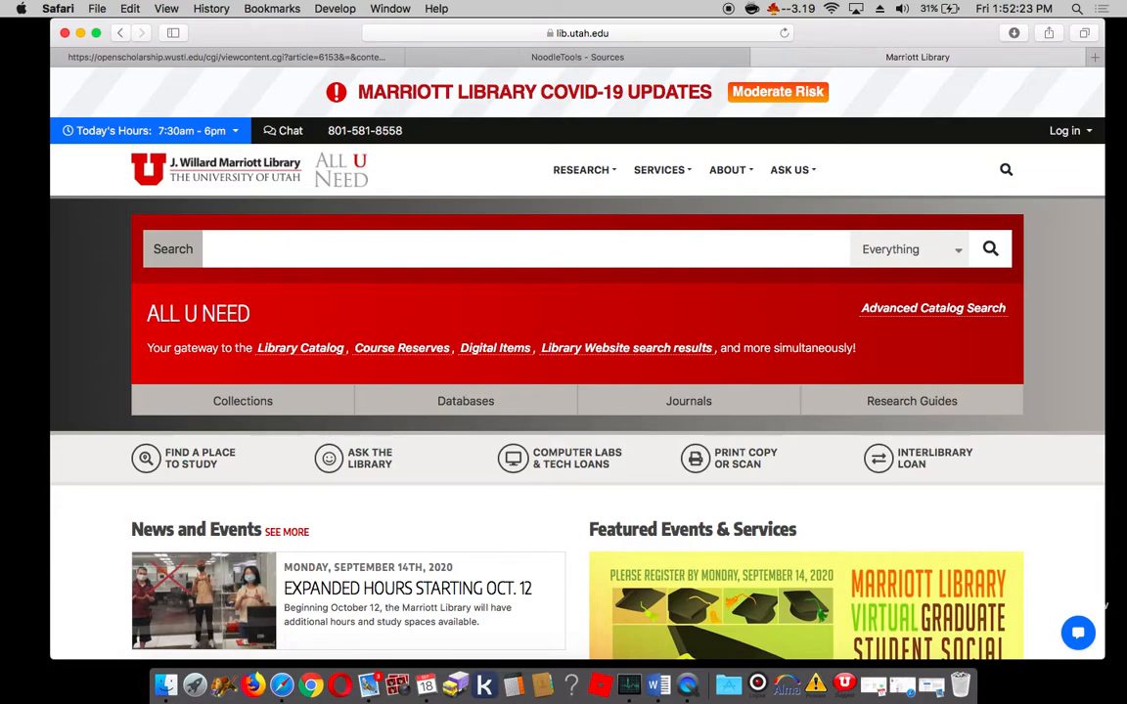
click(467, 404)
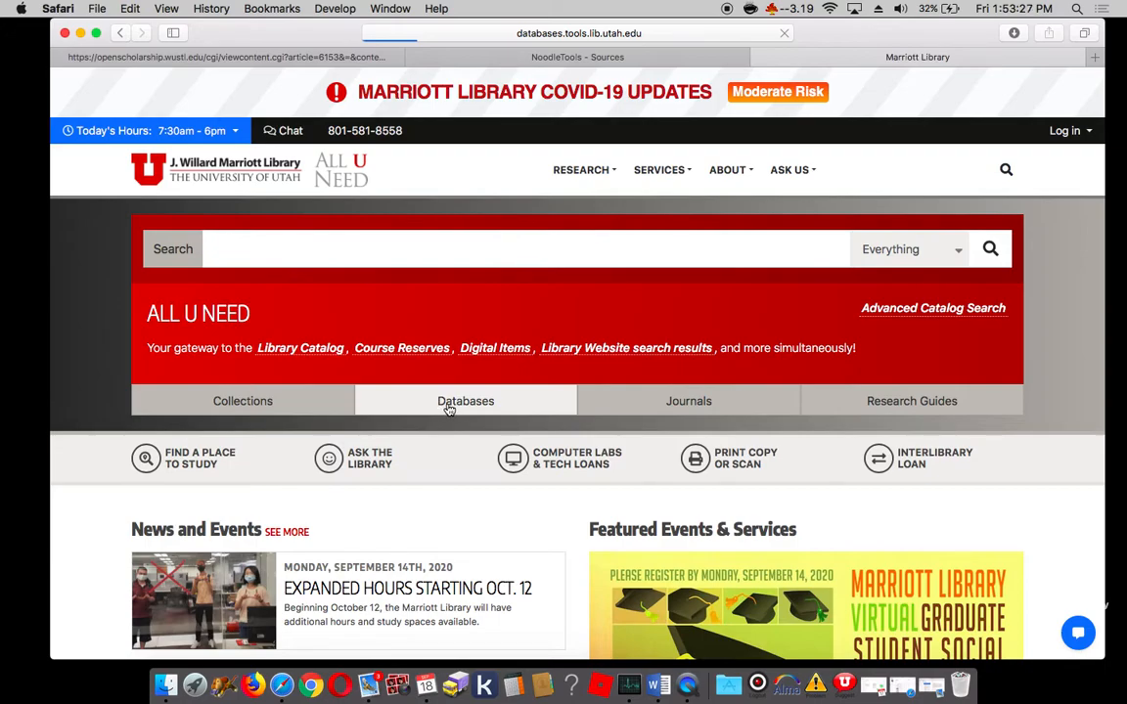
Step: Close the old NoodleTools sources page and open the NoodleTools home page in a new browser tab
click(414, 58)
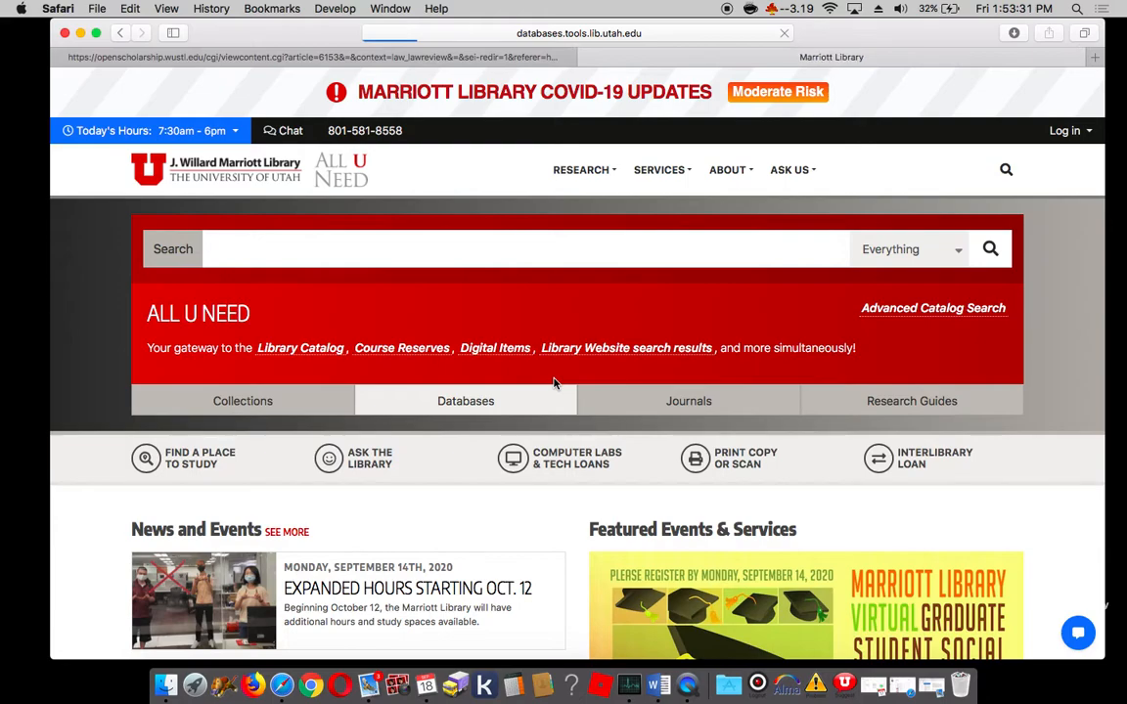
key(super+t)
text(noodletools.com)
key(Return)
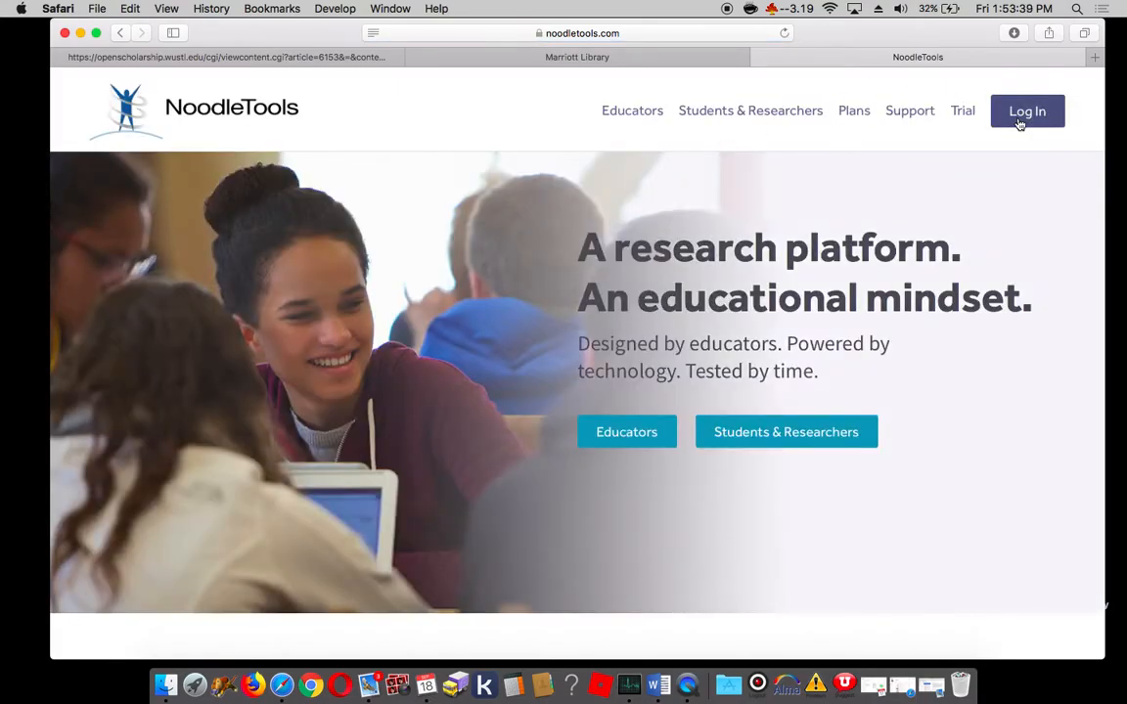
Step: Try to reload the library's Databases page
click(714, 56)
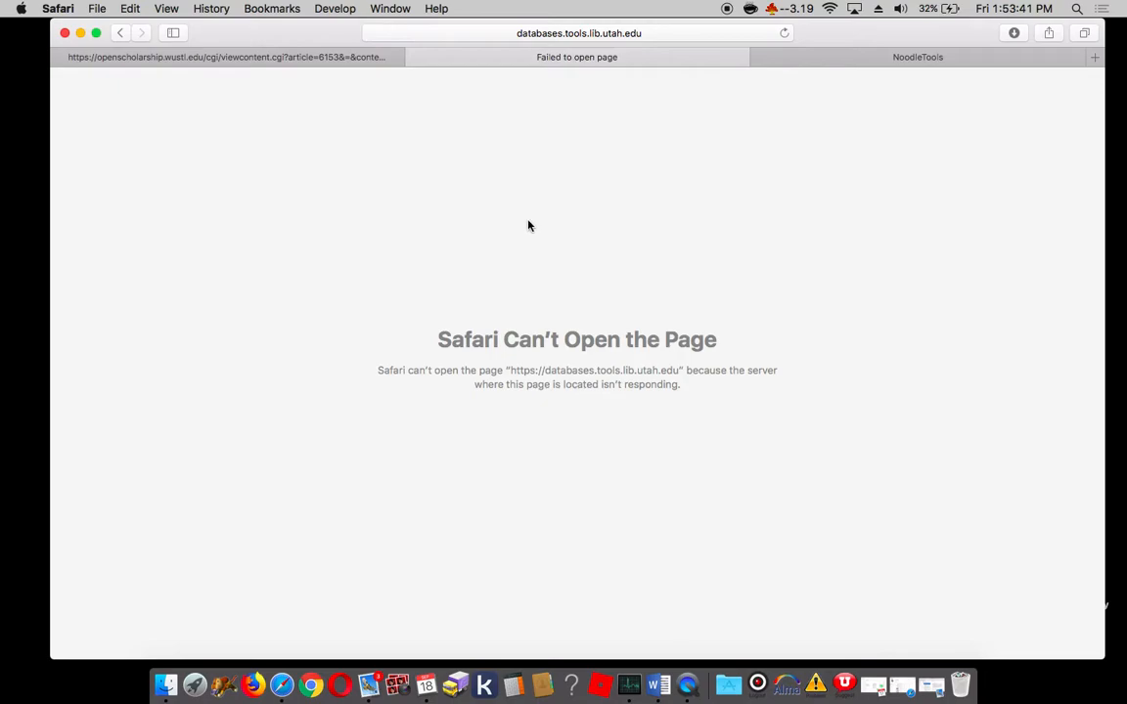
click(784, 35)
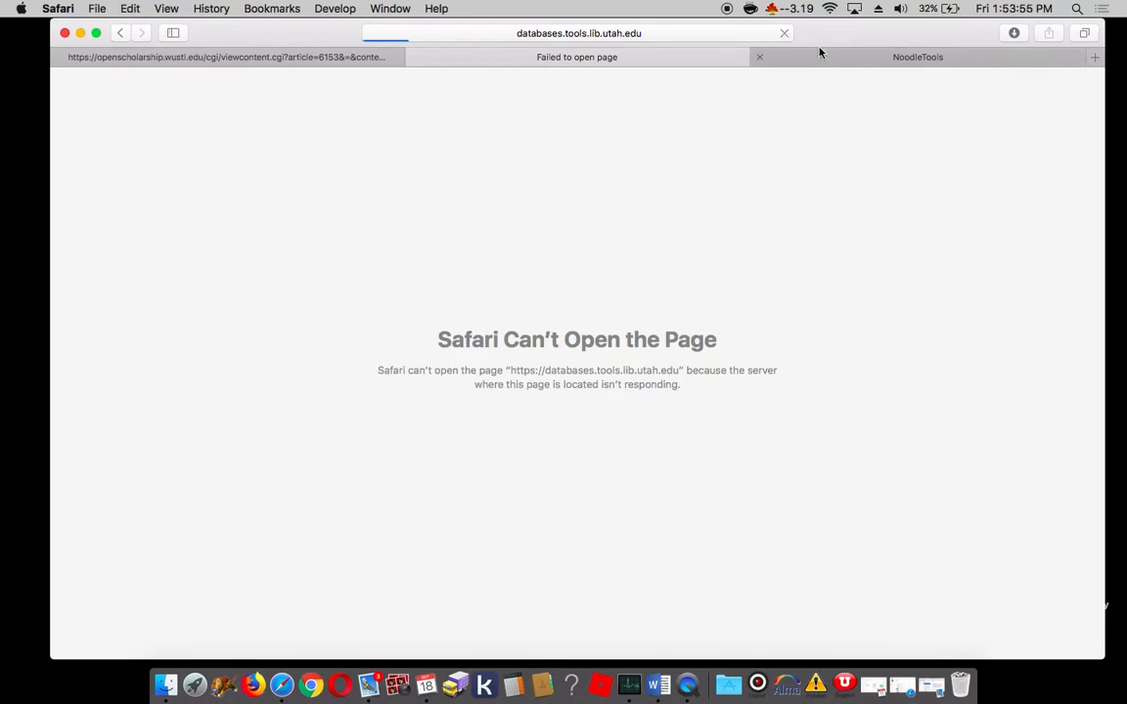
Step: Log in to NoodleTools and delete the Test and WRTG 2010 projects from the project list
click(819, 58)
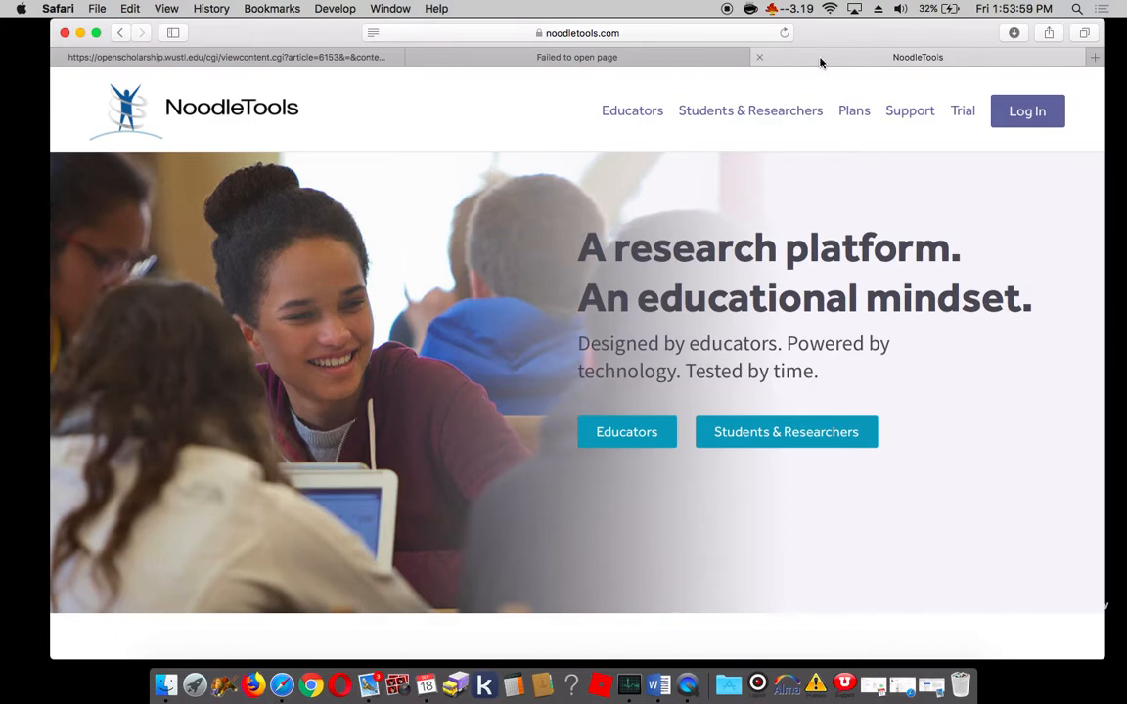
click(1026, 112)
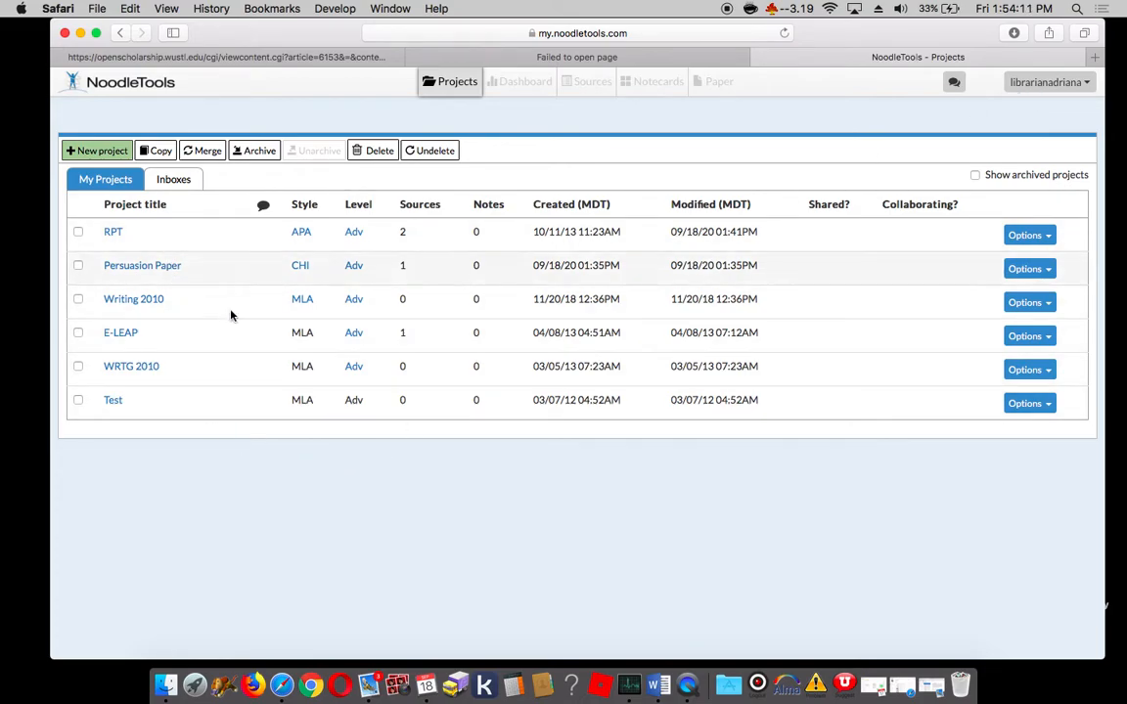
click(78, 402)
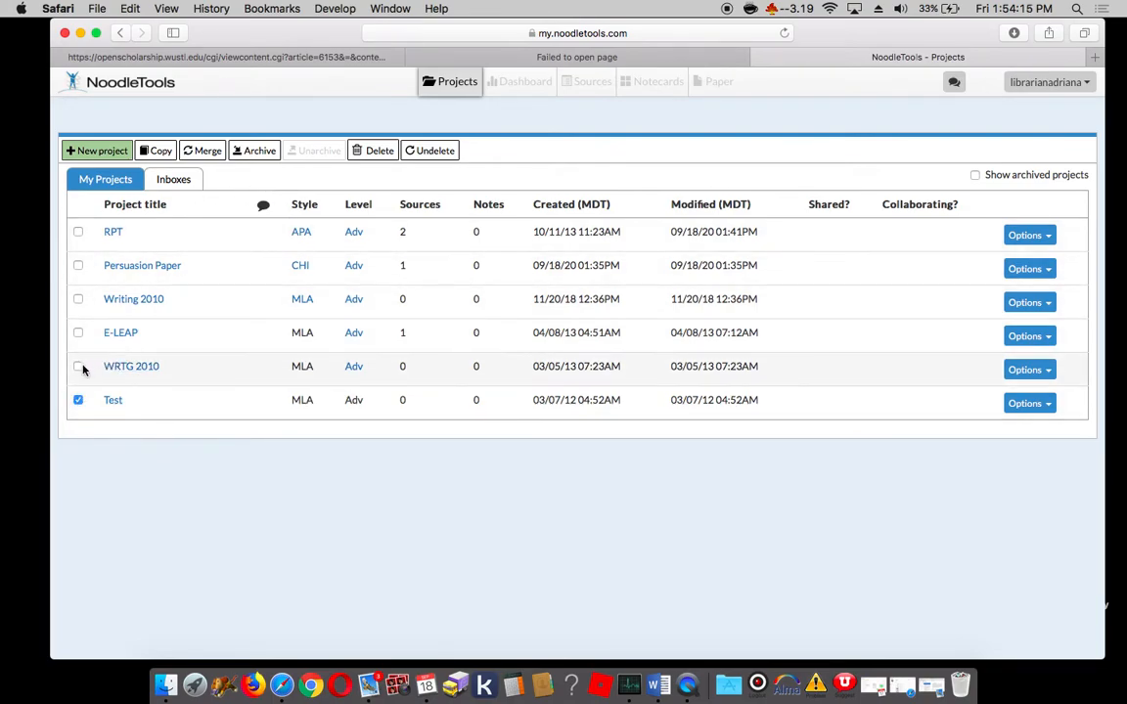
click(78, 367)
click(372, 152)
click(795, 259)
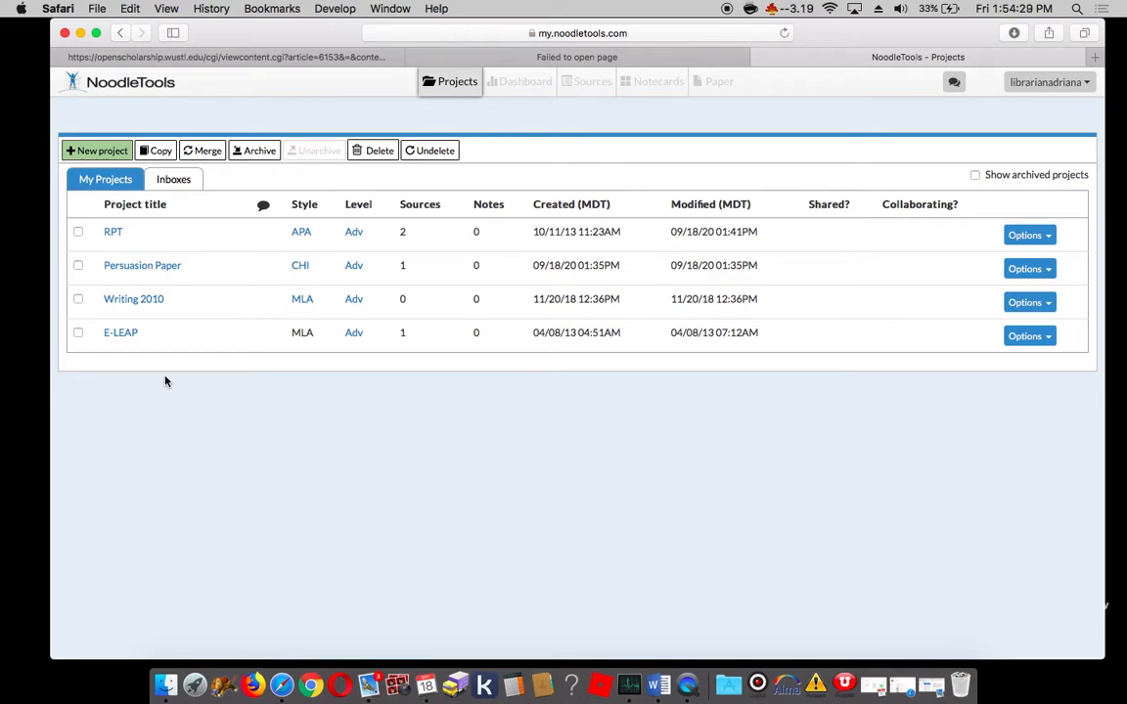
Step: Close the library page and create an Advanced-level project titled "Constitution Criticism_Gun Control" in Chicago/Turabian citation style
click(418, 57)
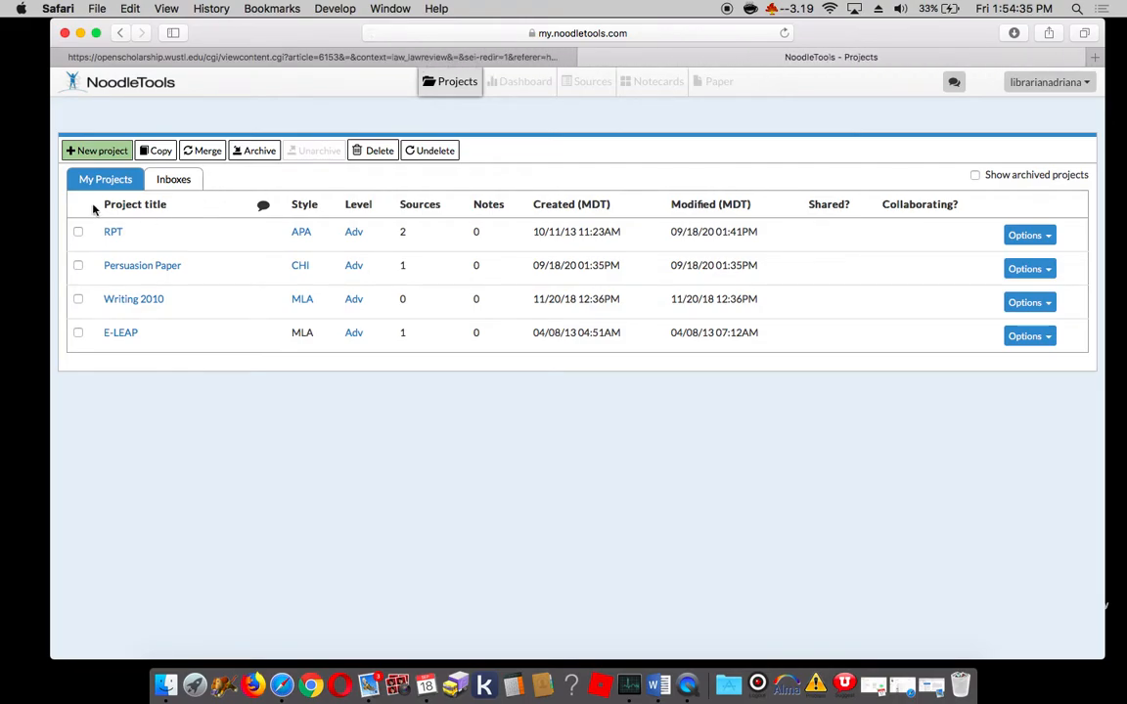
click(97, 153)
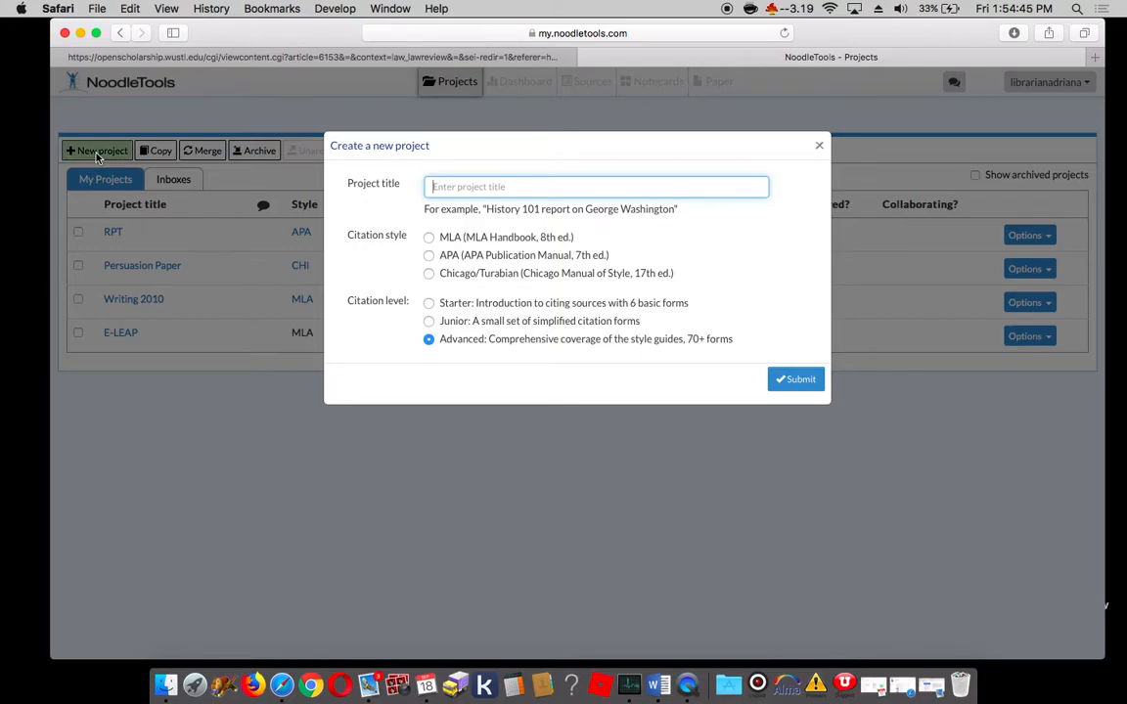
text(Constitution Criticism_Gun Control)
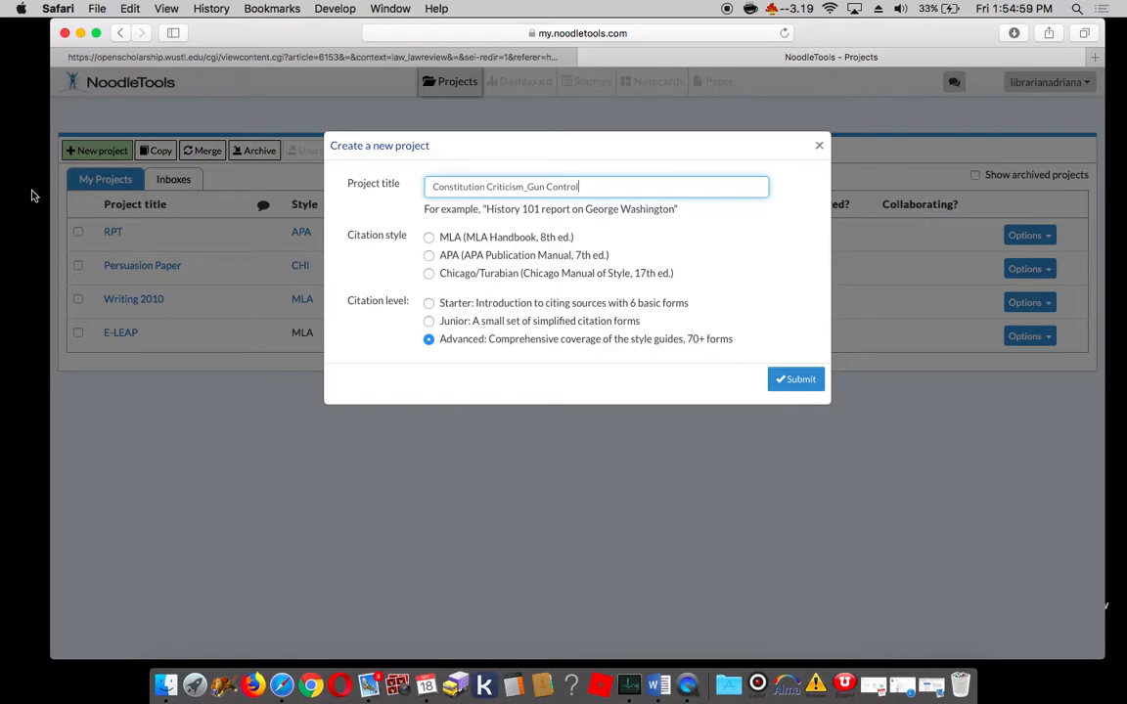
click(427, 277)
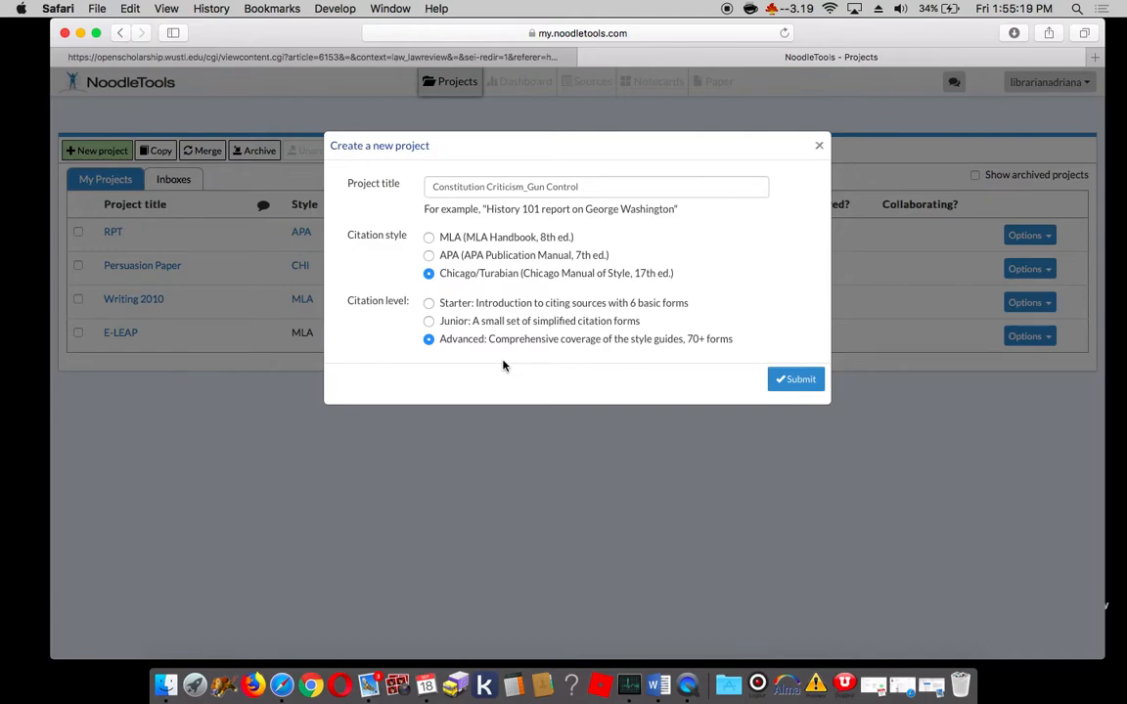
click(799, 383)
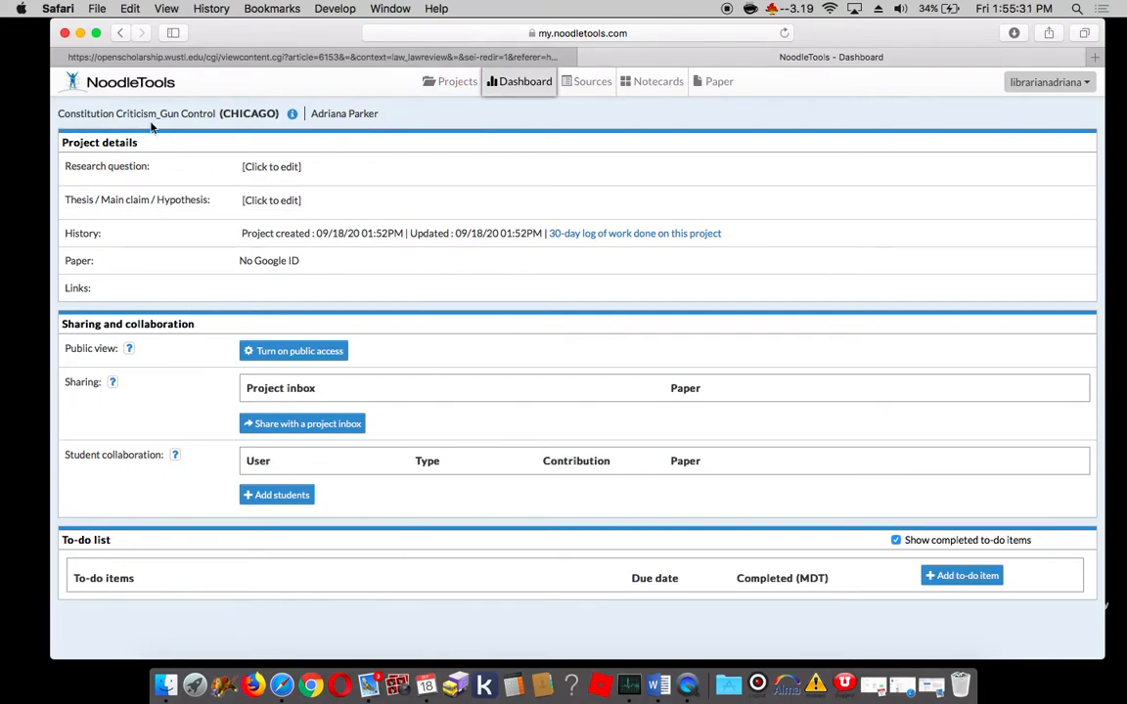
Step: Look over the new project's dashboard, then view the project list and reopen Constitution Criticism_Gun Control from it
drag(55, 113, 215, 115)
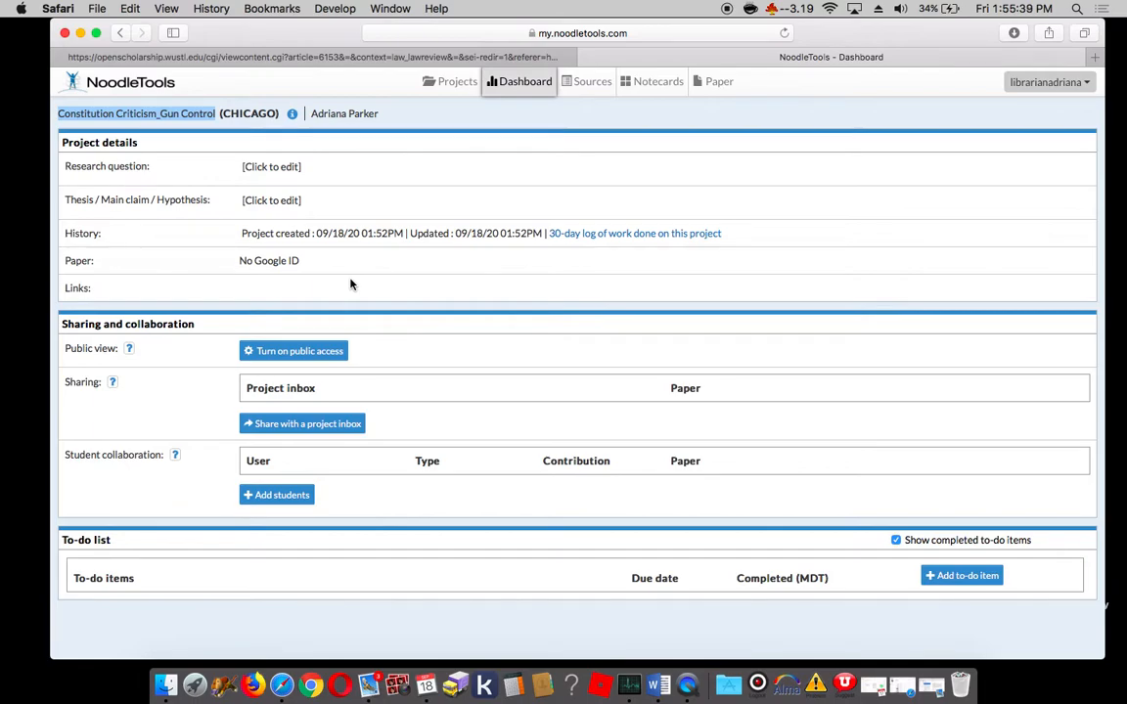
click(160, 582)
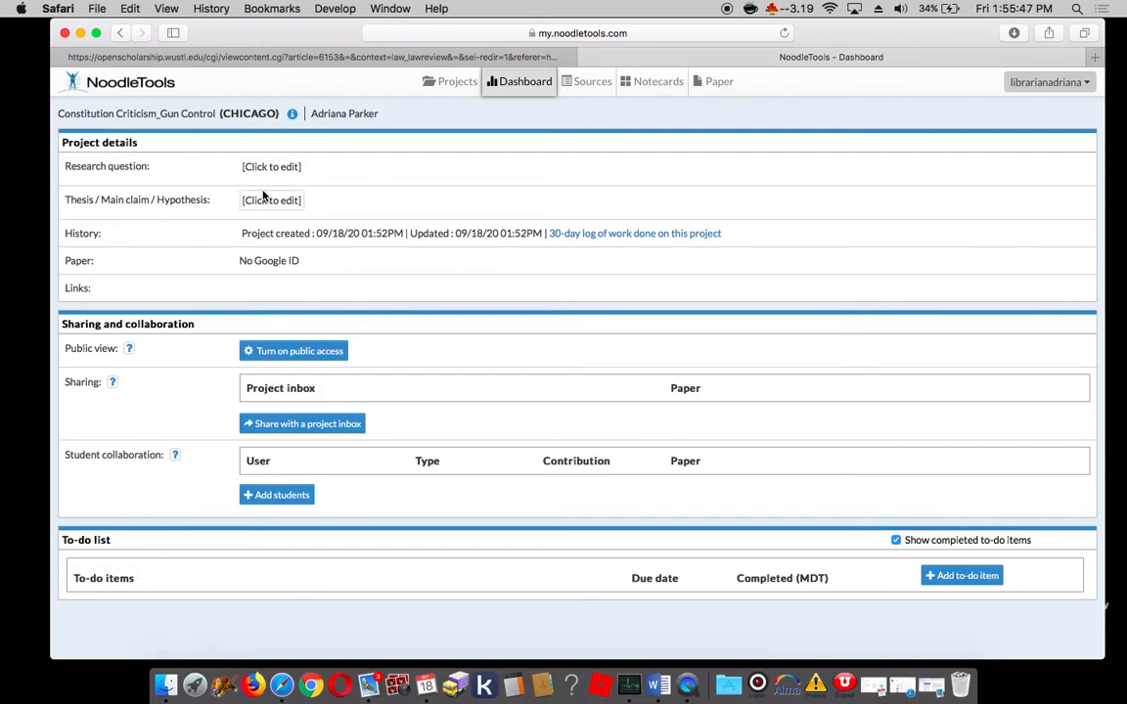
scroll(251, 596, down, 1)
click(452, 88)
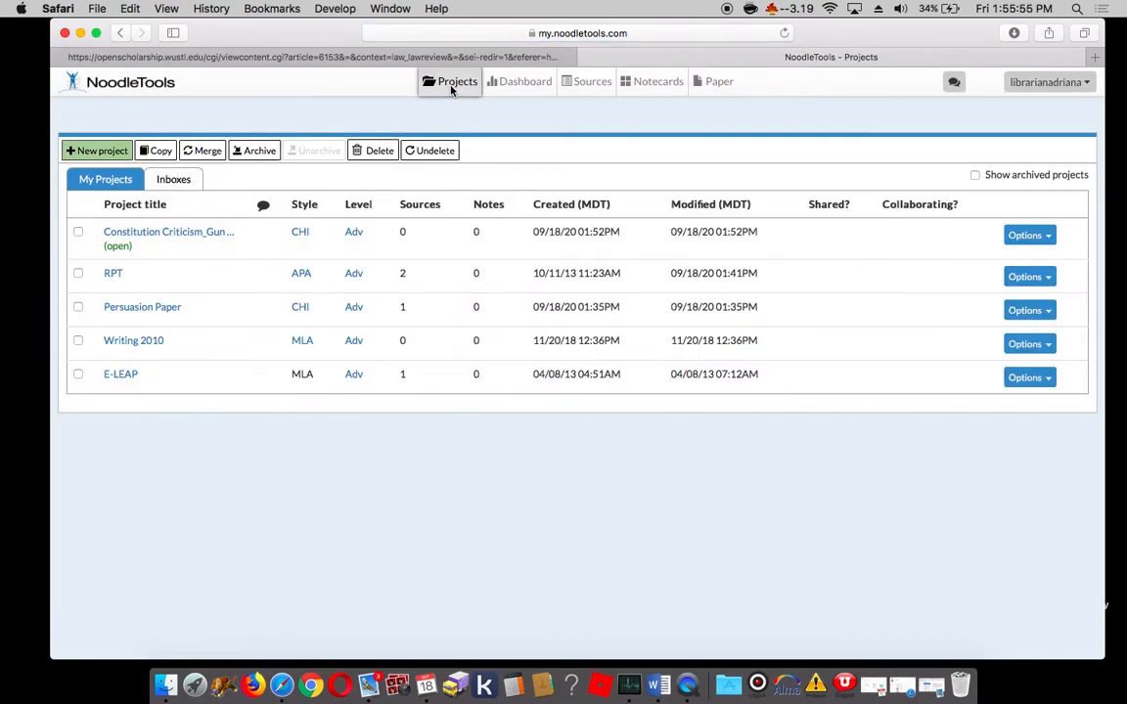
click(143, 236)
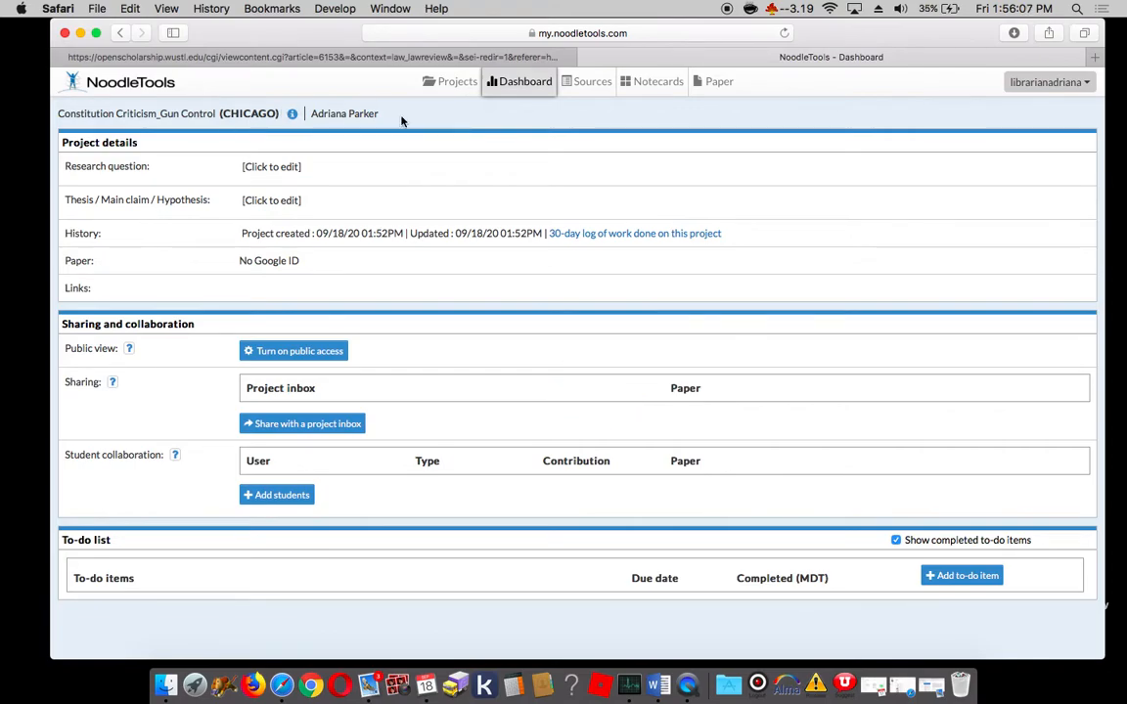
Step: Start a new source for the project, citing a journal accessed on a website, after checking the law review article
click(578, 85)
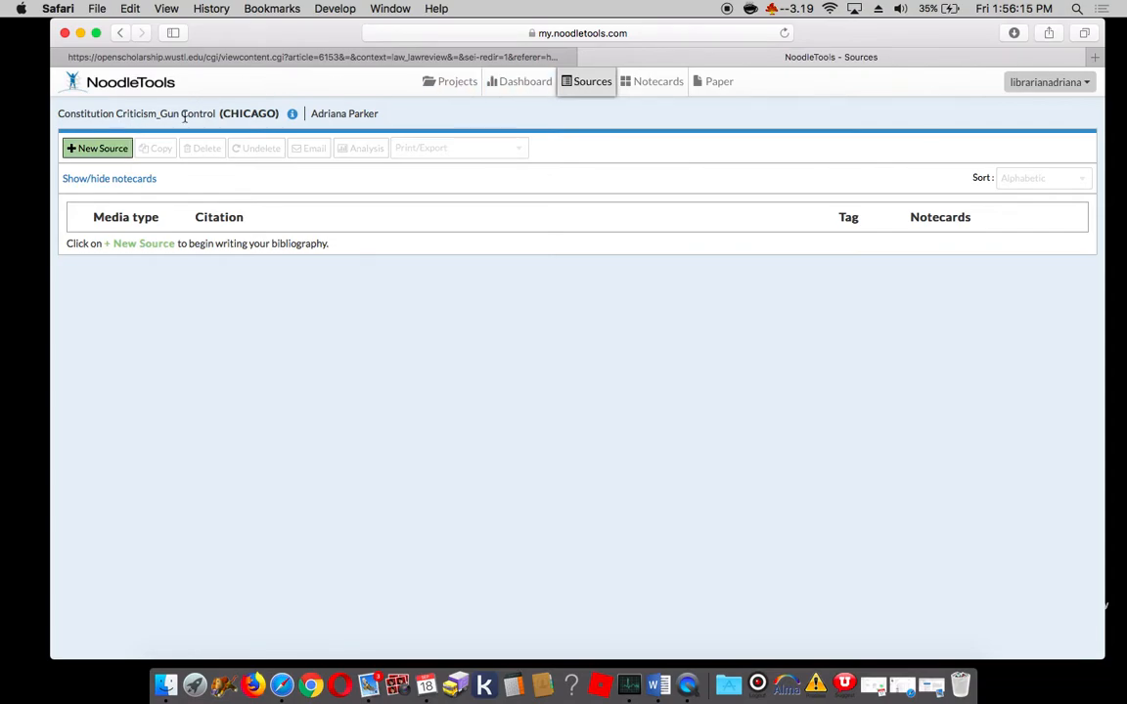
click(217, 60)
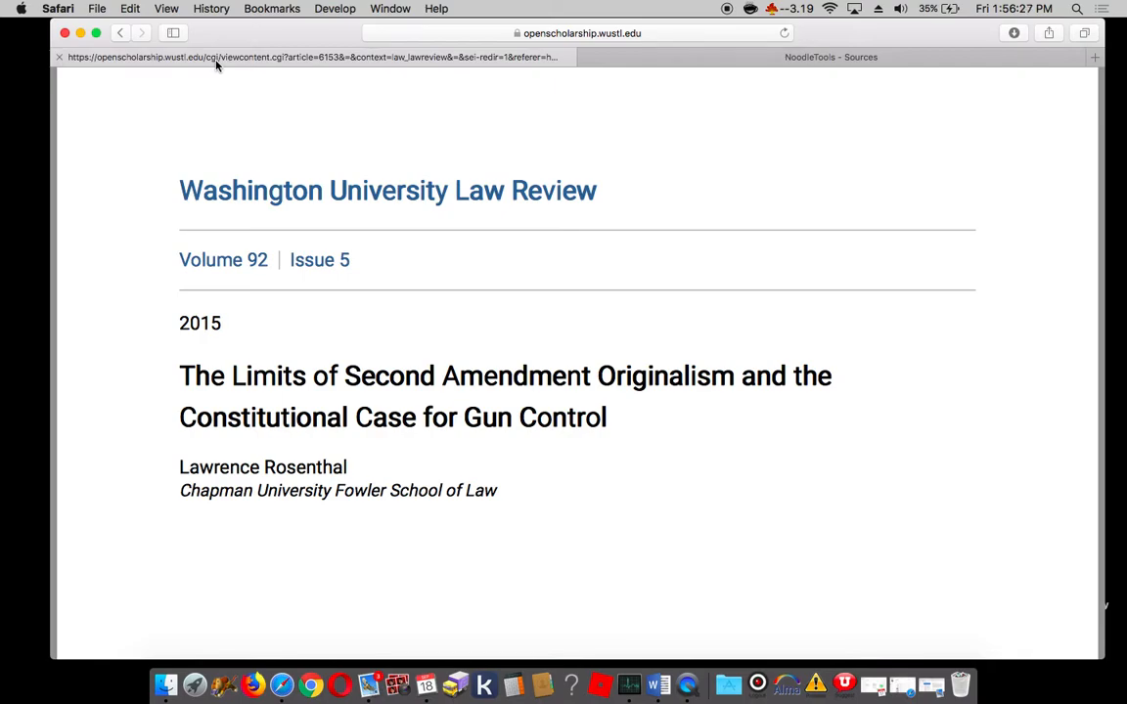
click(664, 58)
click(87, 156)
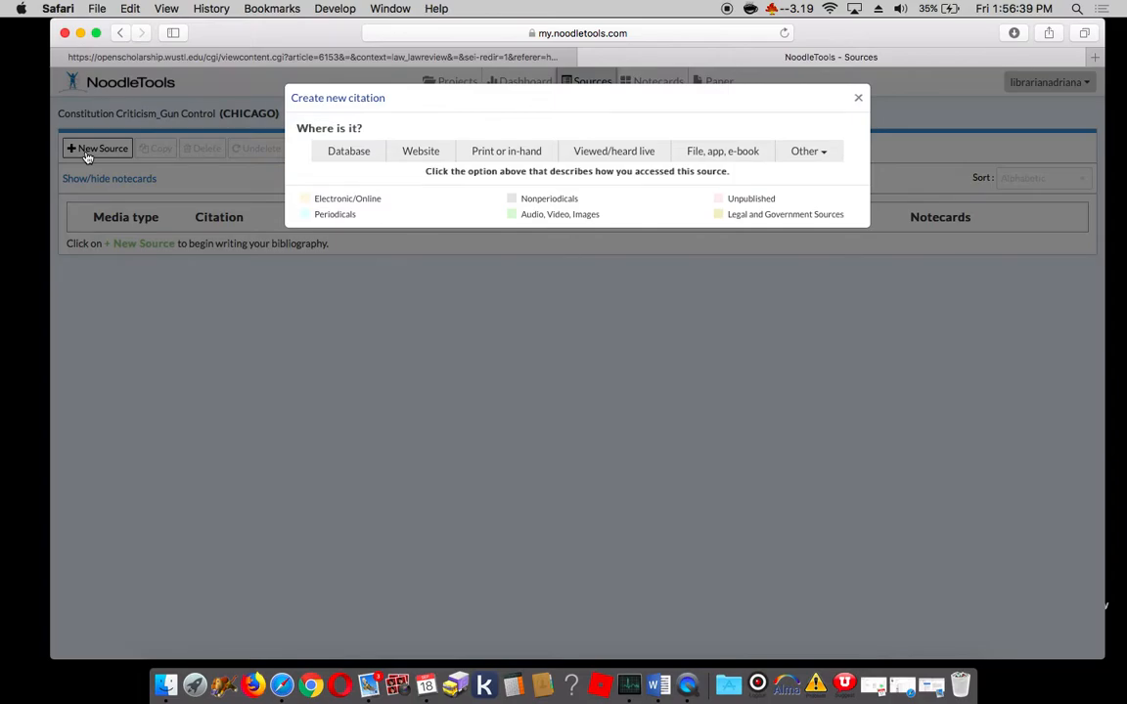
click(414, 164)
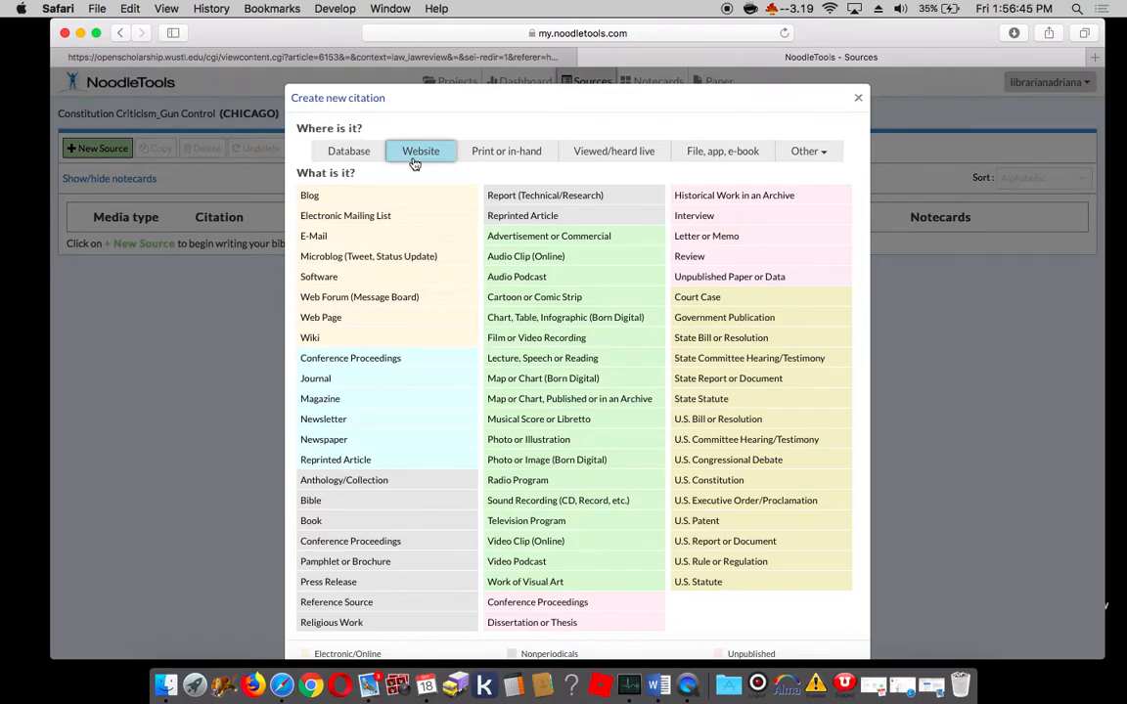
click(331, 59)
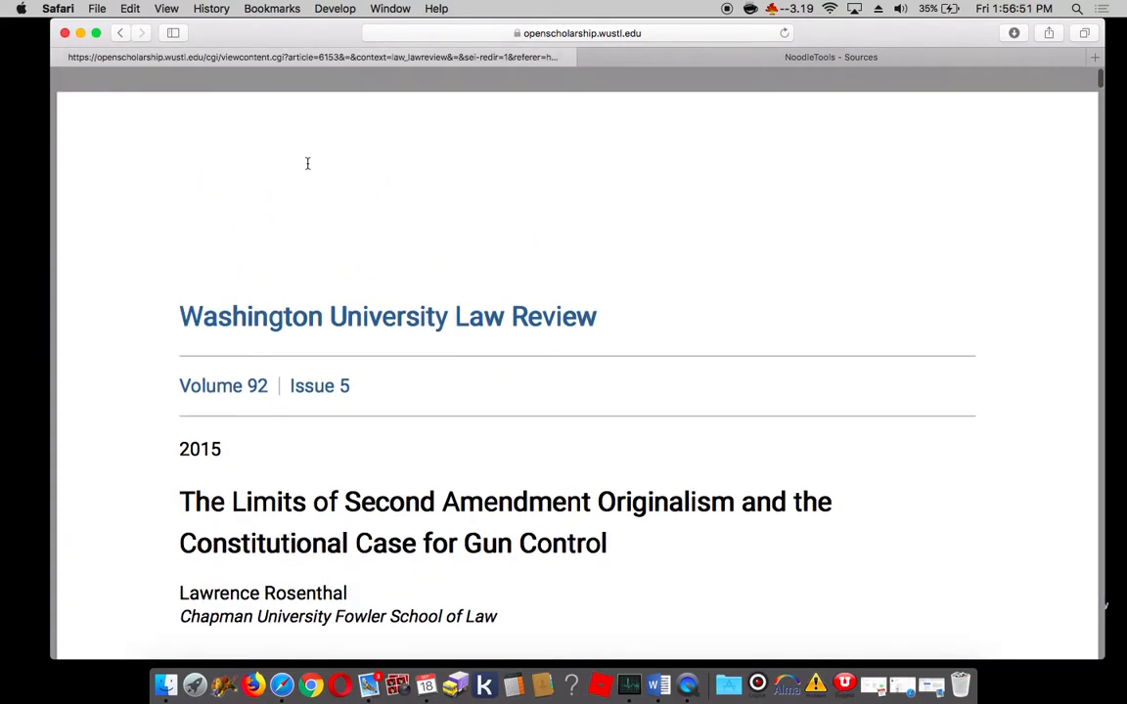
click(731, 59)
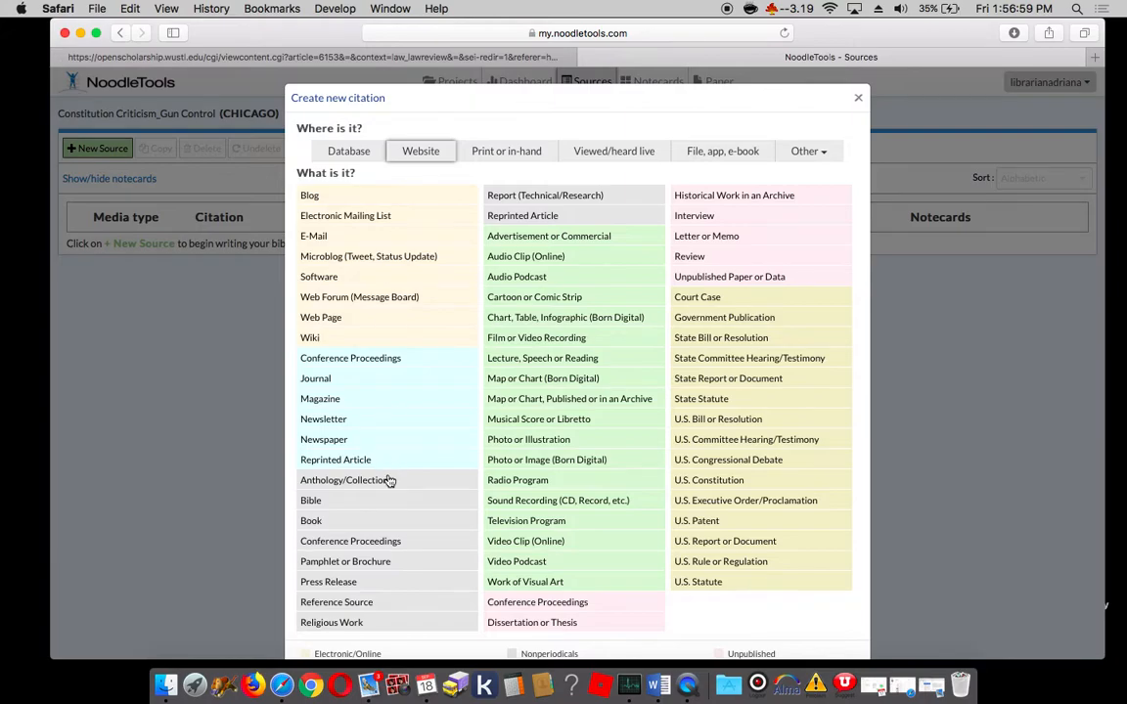
click(316, 379)
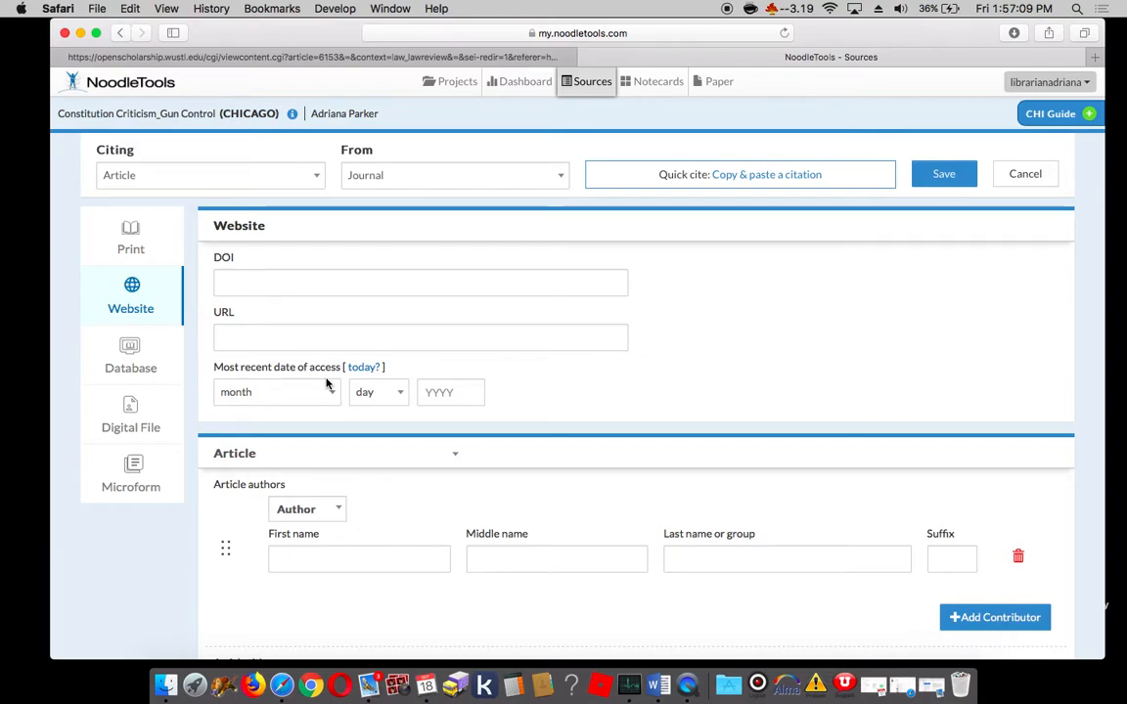
Step: Review the Citing and From options available for the journal article citation
click(317, 178)
click(316, 181)
click(427, 184)
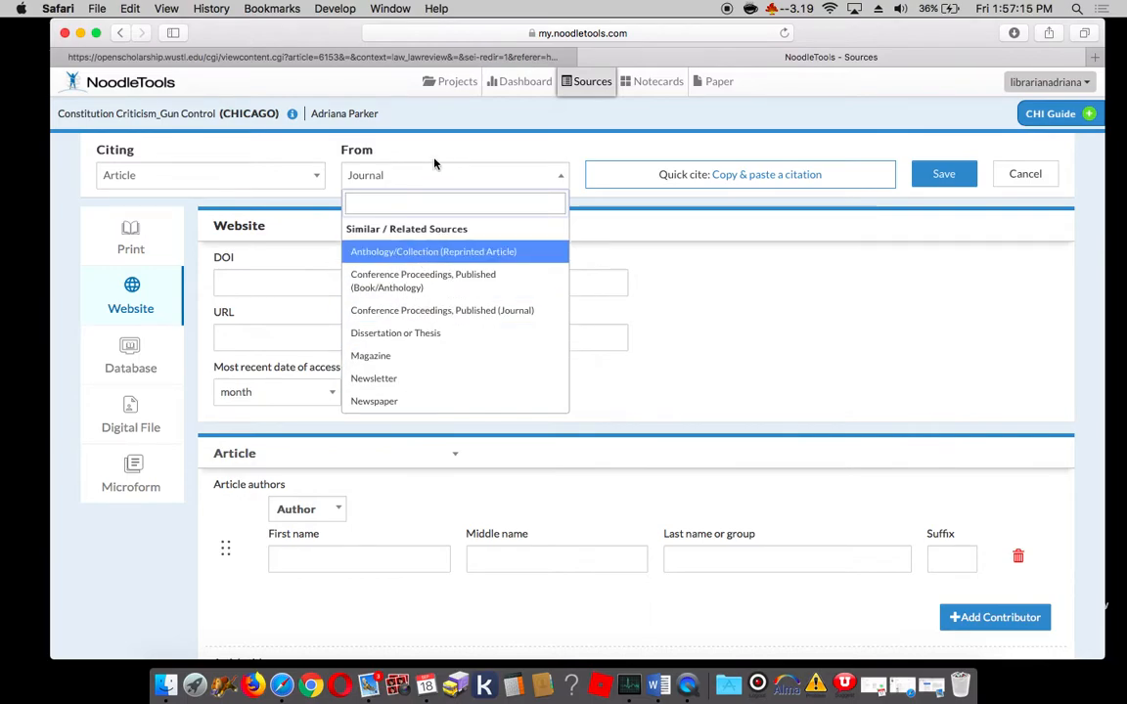
click(674, 226)
Step: Check the opening pages of the Washington University Law Review article for a DOI
click(278, 287)
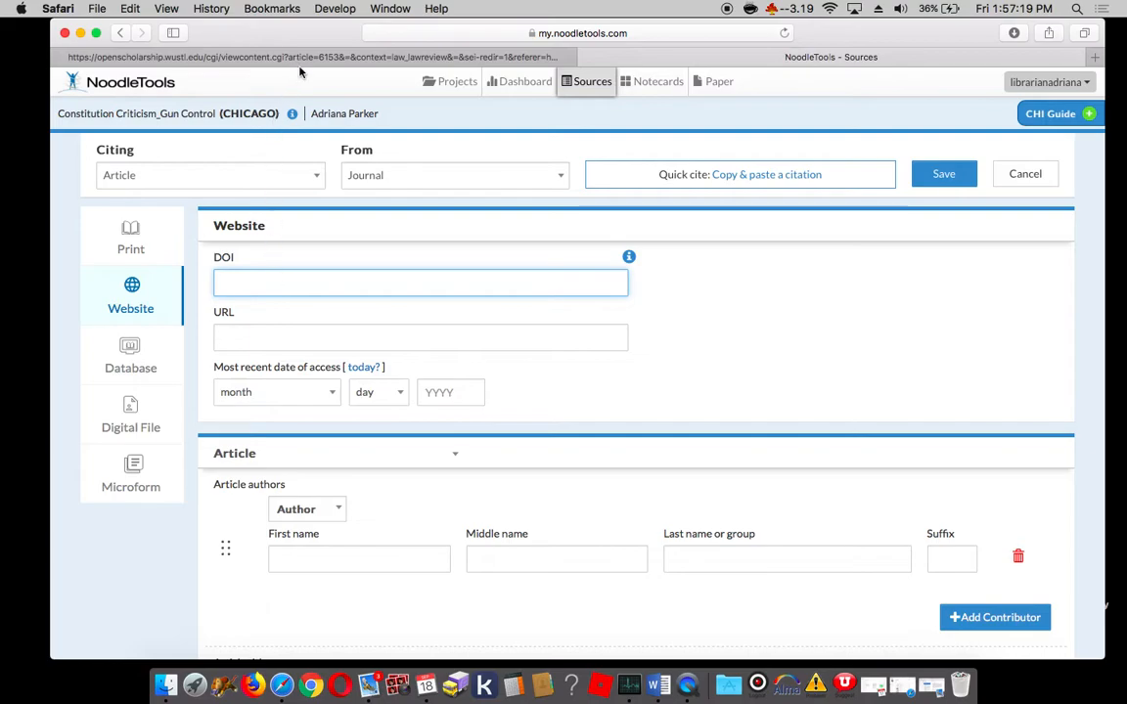
click(273, 54)
scroll(214, 479, down, 10)
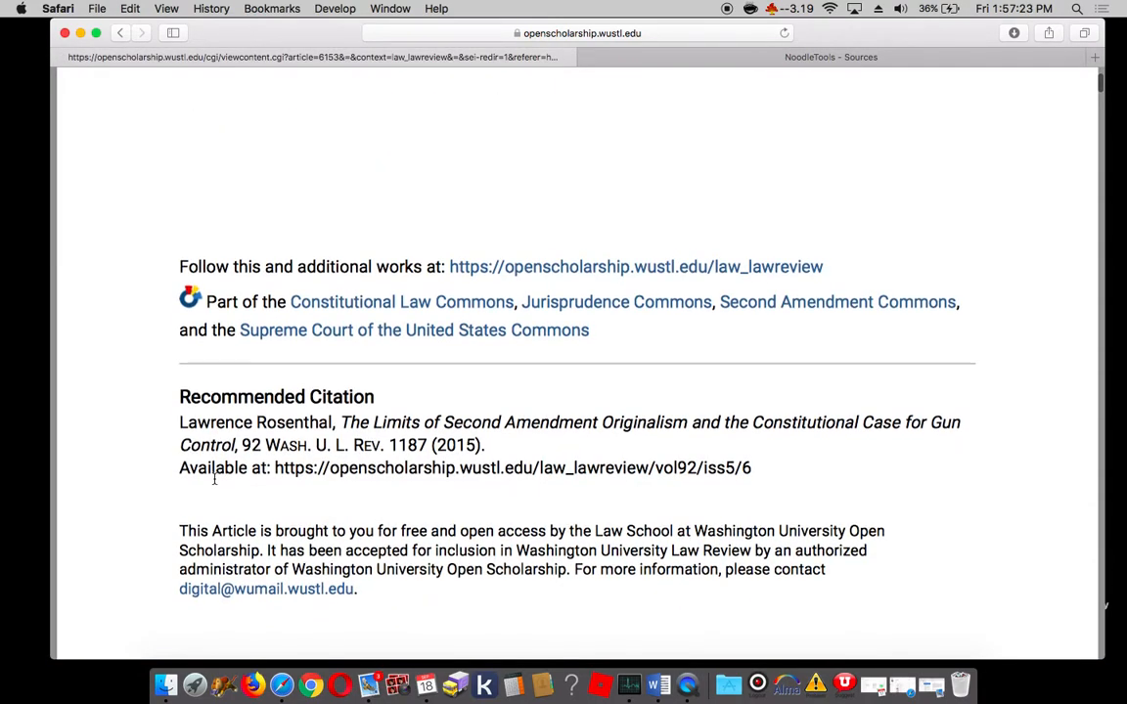
scroll(214, 478, down, 1)
scroll(214, 478, down, 5)
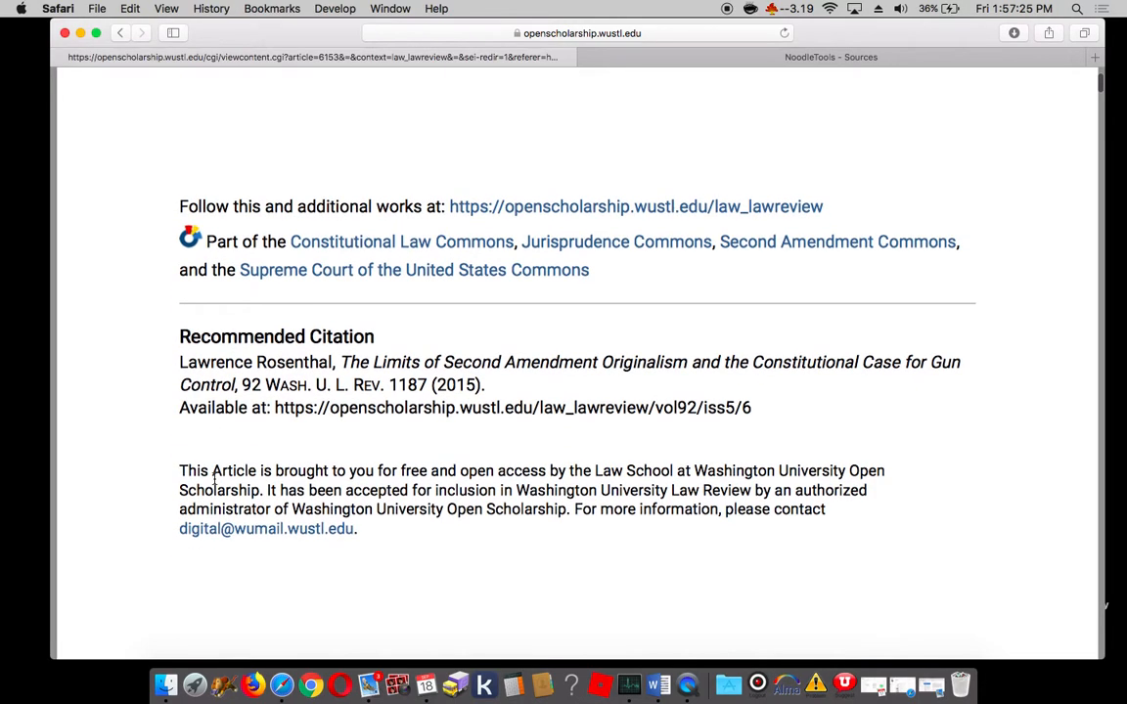
scroll(215, 478, up, 5)
scroll(214, 479, up, 7)
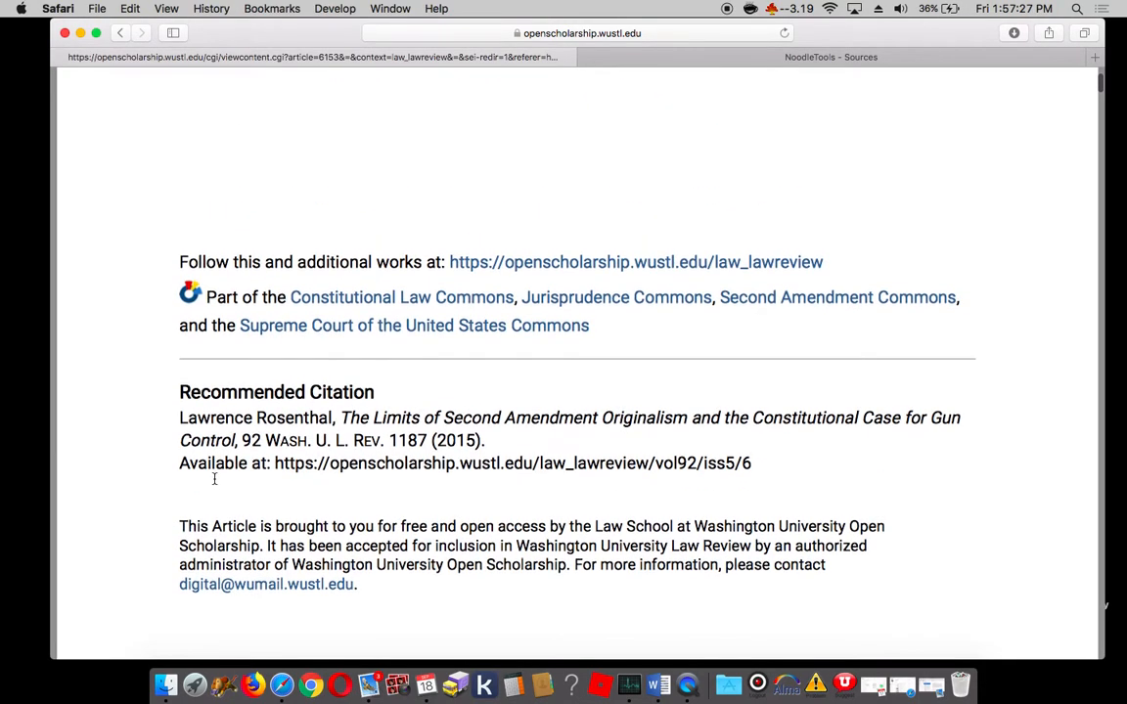
scroll(214, 479, up, 3)
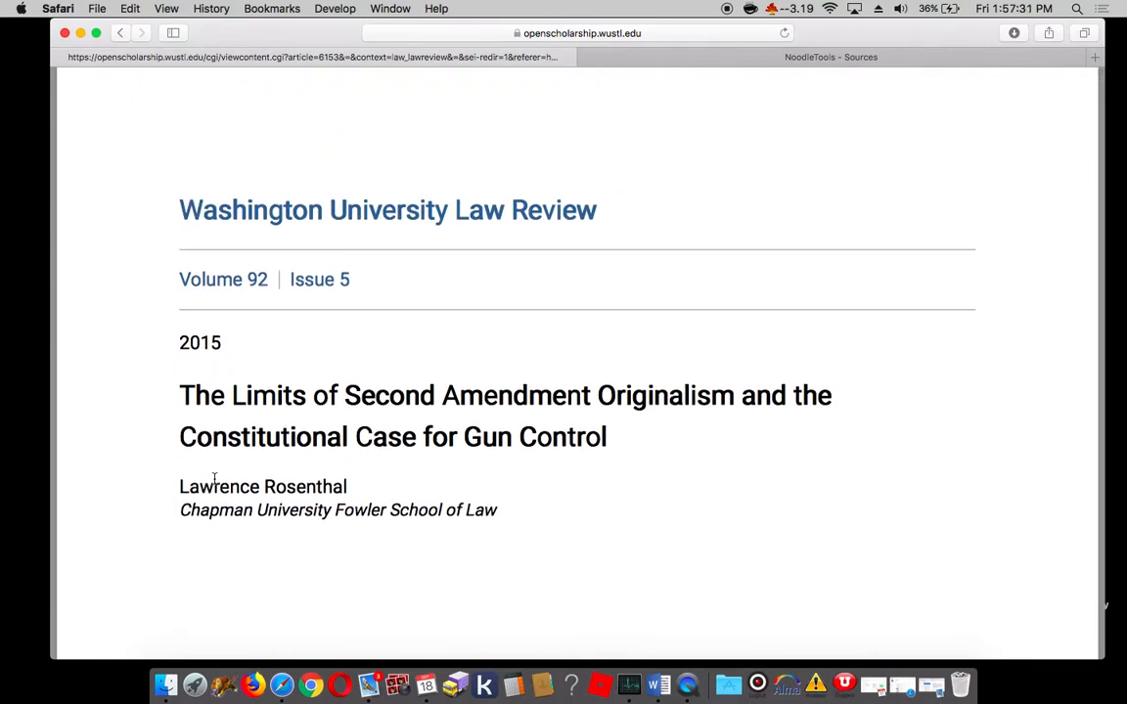
Step: Copy the law review article's full web address into the citation's URL field
click(769, 61)
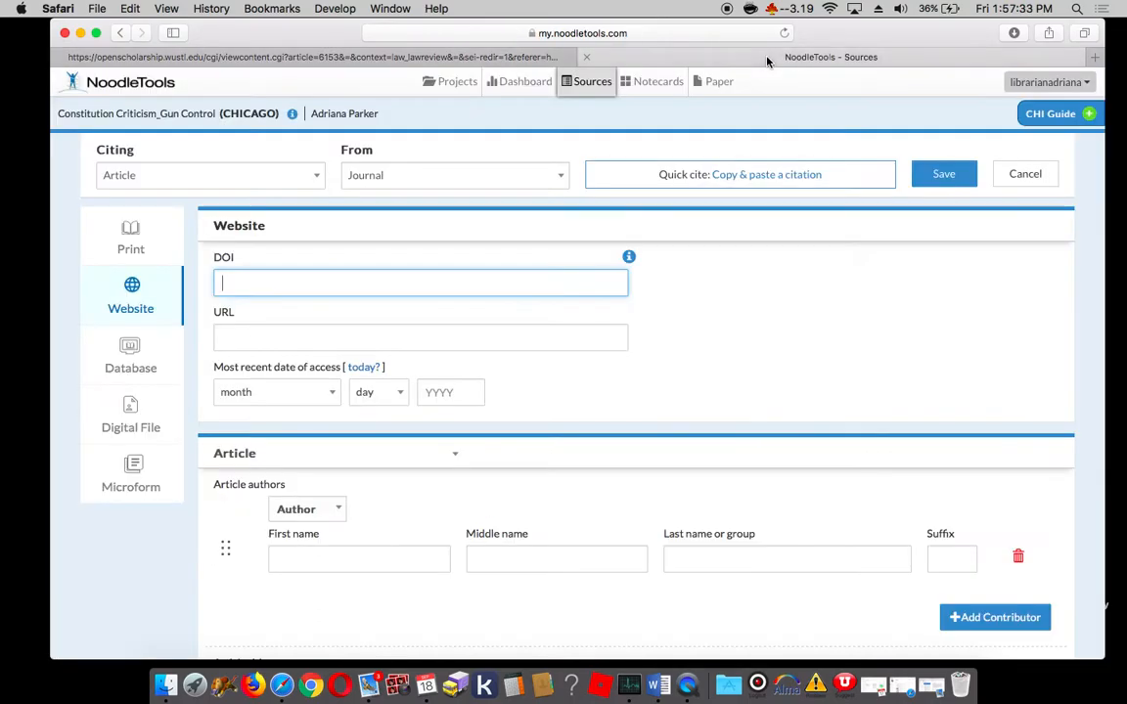
click(248, 333)
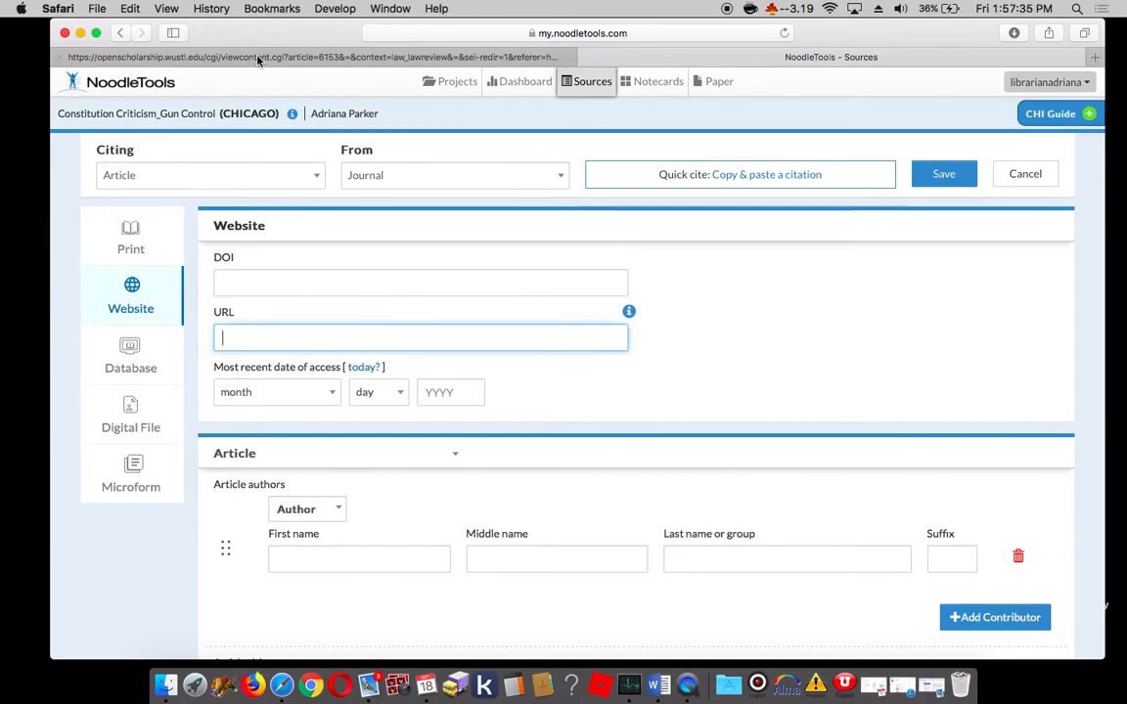
click(258, 59)
click(451, 33)
key(super+c)
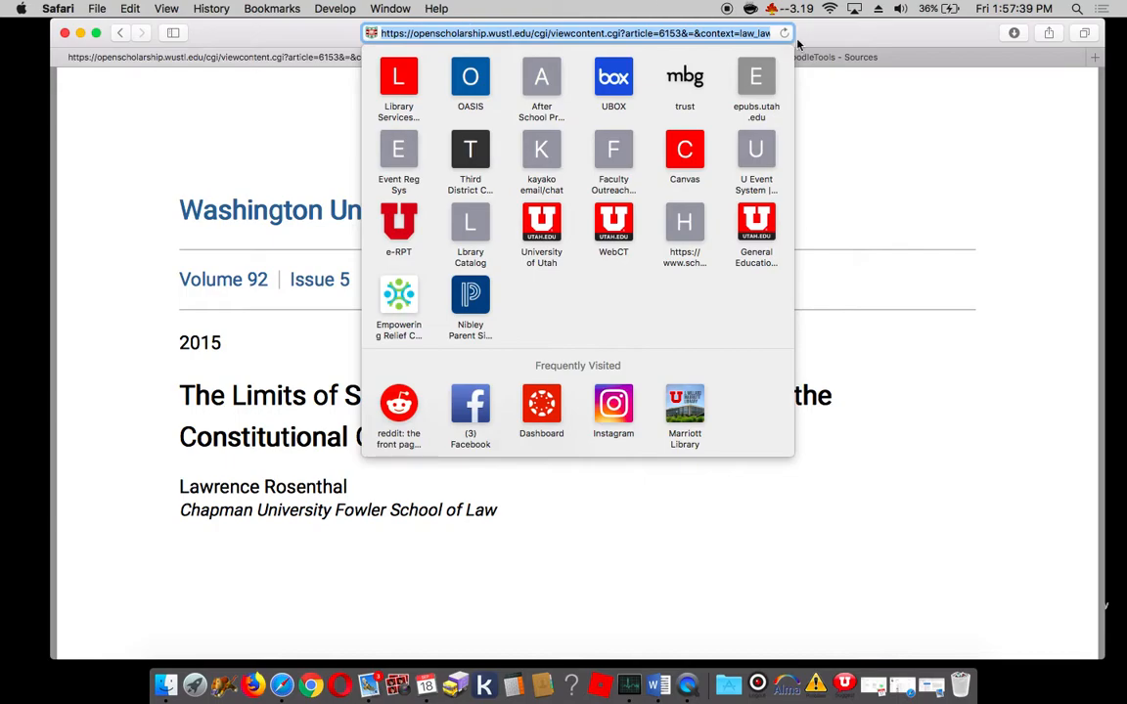
click(735, 57)
key(super+v)
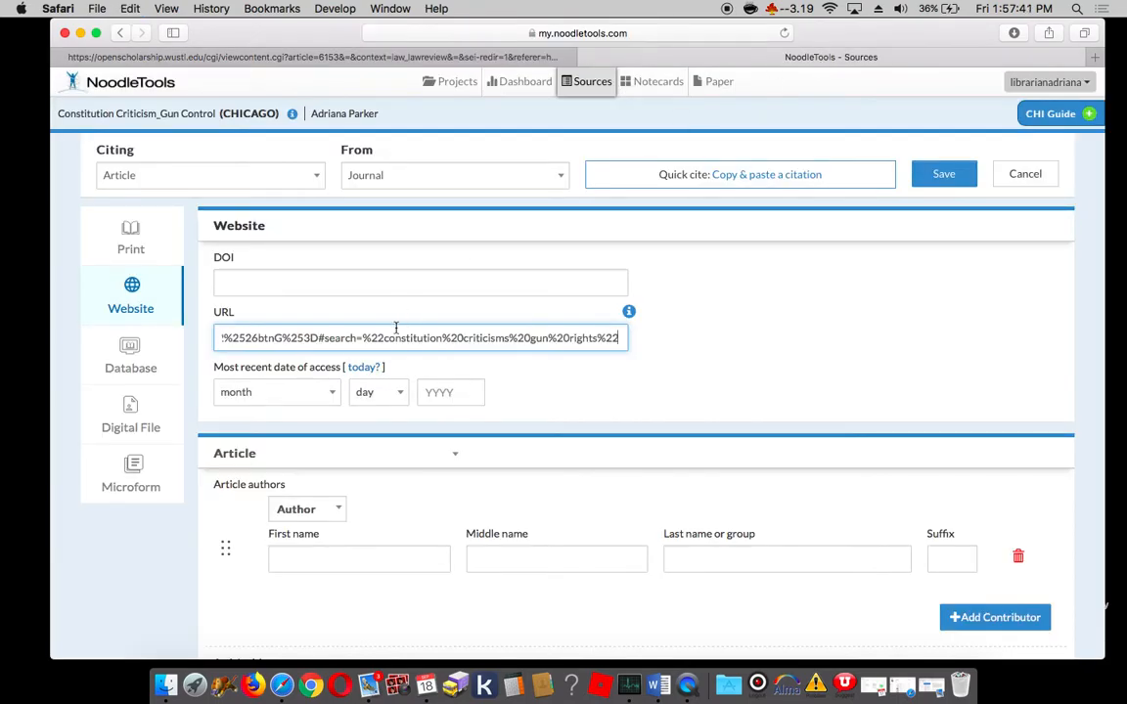
Step: Set the citation's most recent date of access to September 18, 2020, checking the current date on the system clock
click(328, 392)
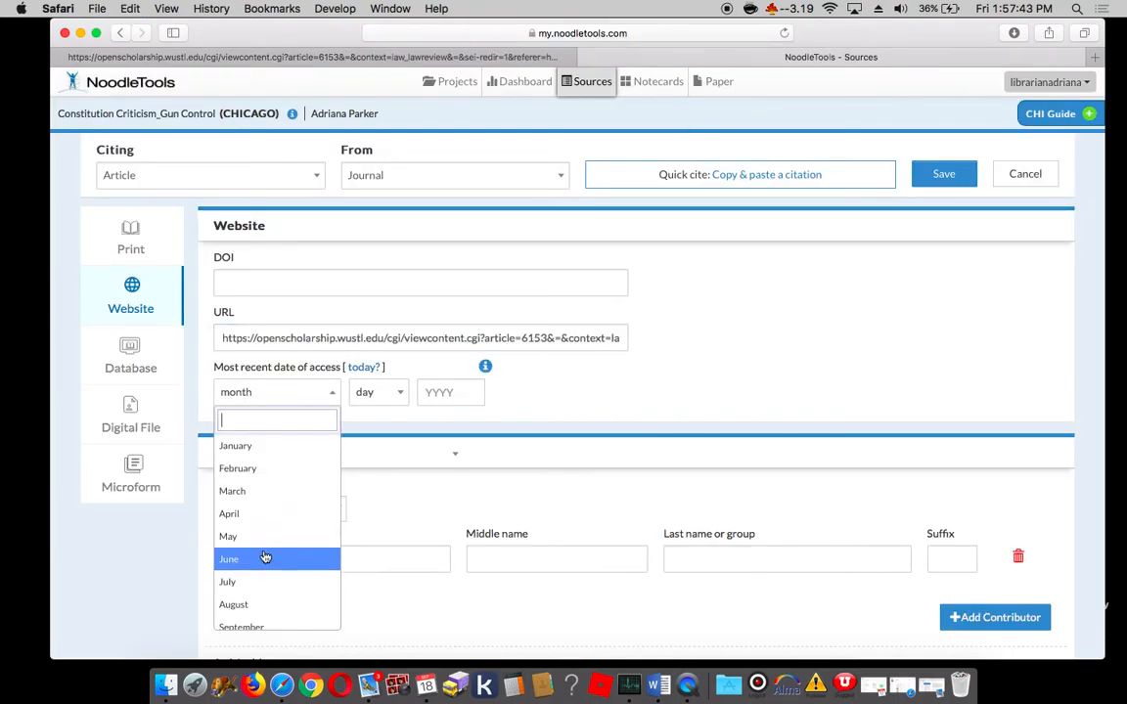
click(251, 626)
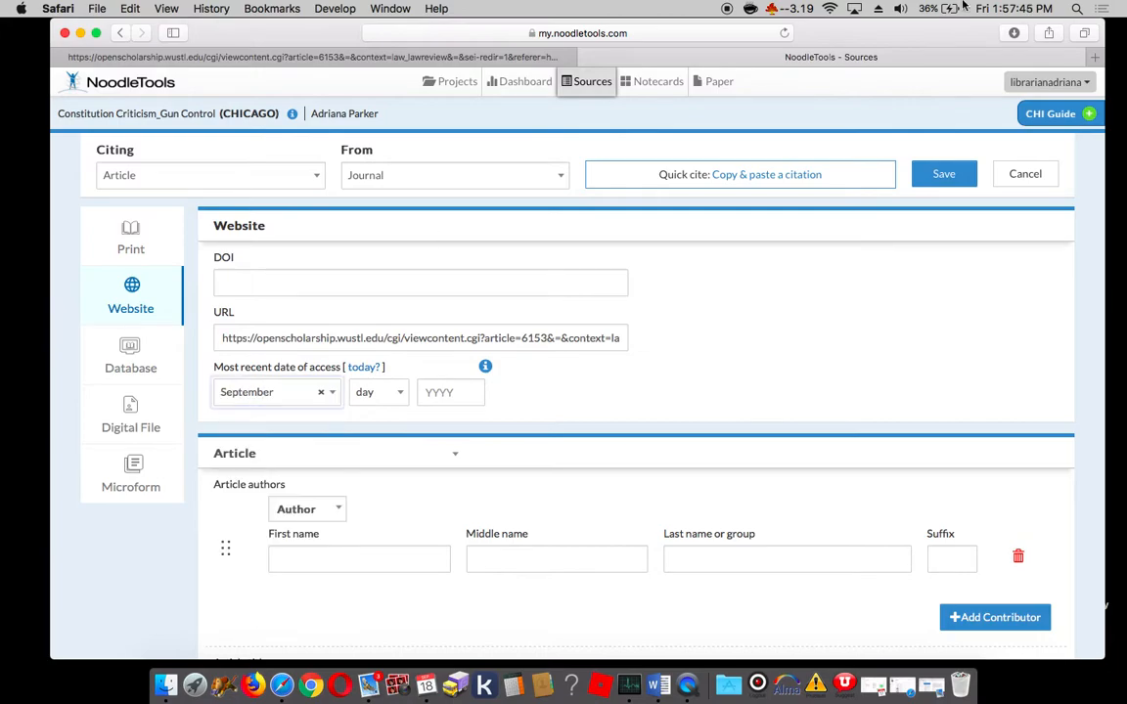
click(1014, 12)
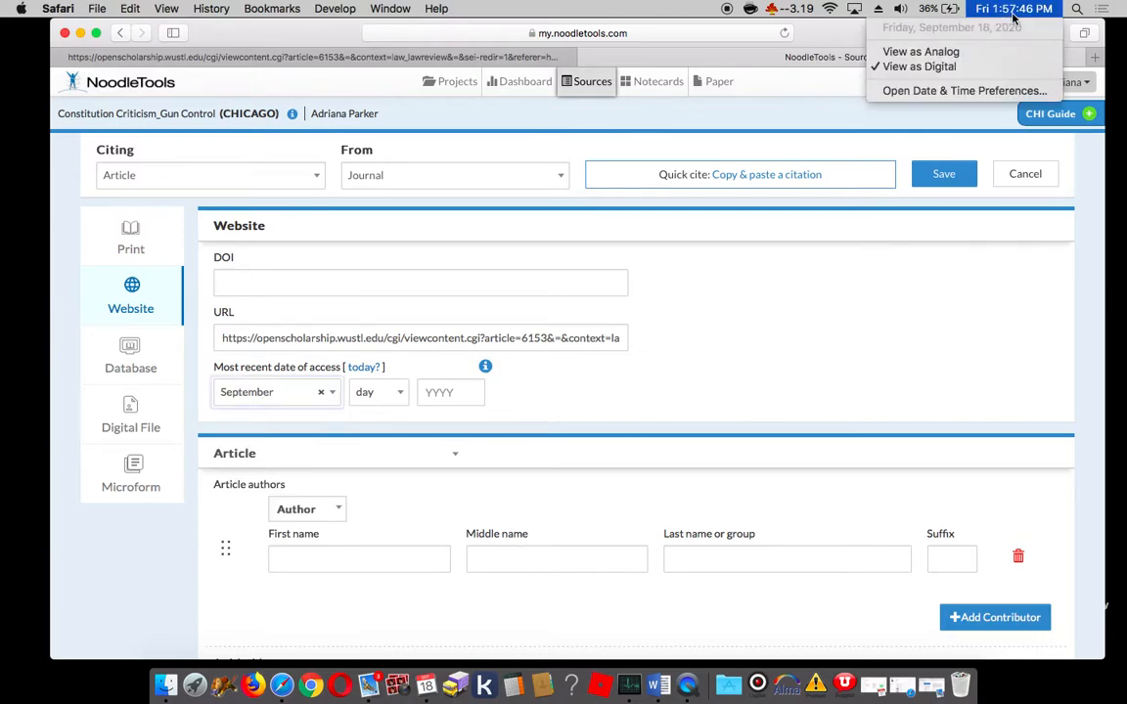
click(394, 391)
click(395, 393)
scroll(391, 584, down, 2)
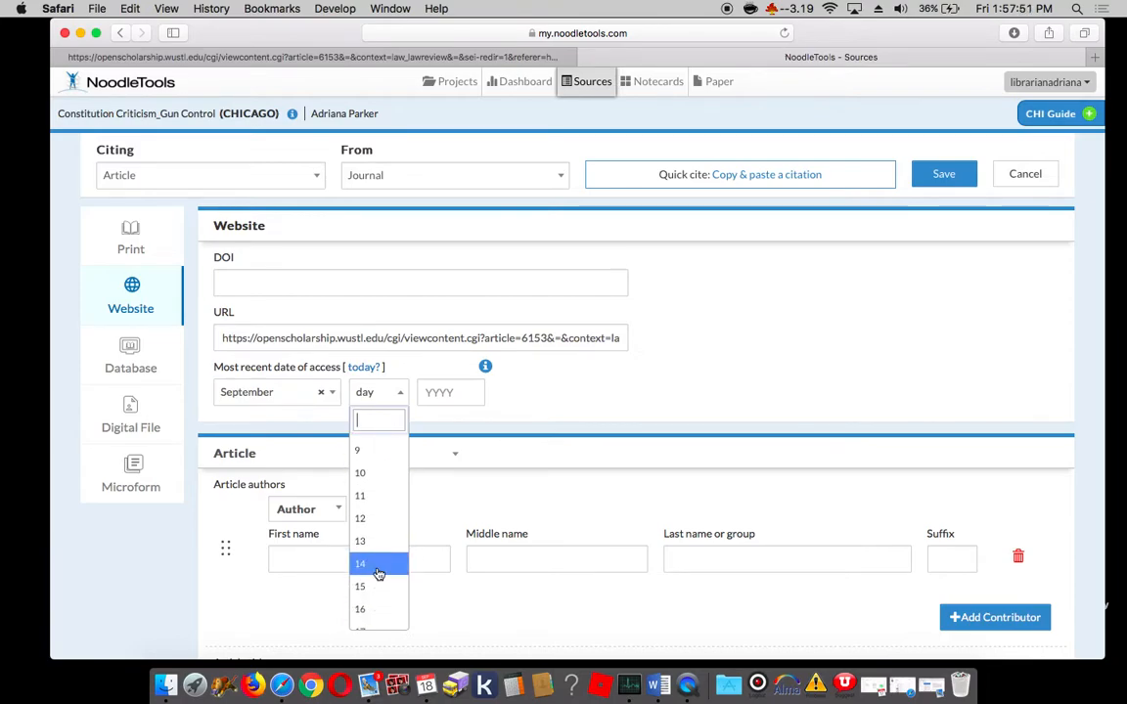
scroll(375, 587, down, 1)
scroll(374, 586, down, 2)
click(369, 612)
click(454, 392)
text(2020)
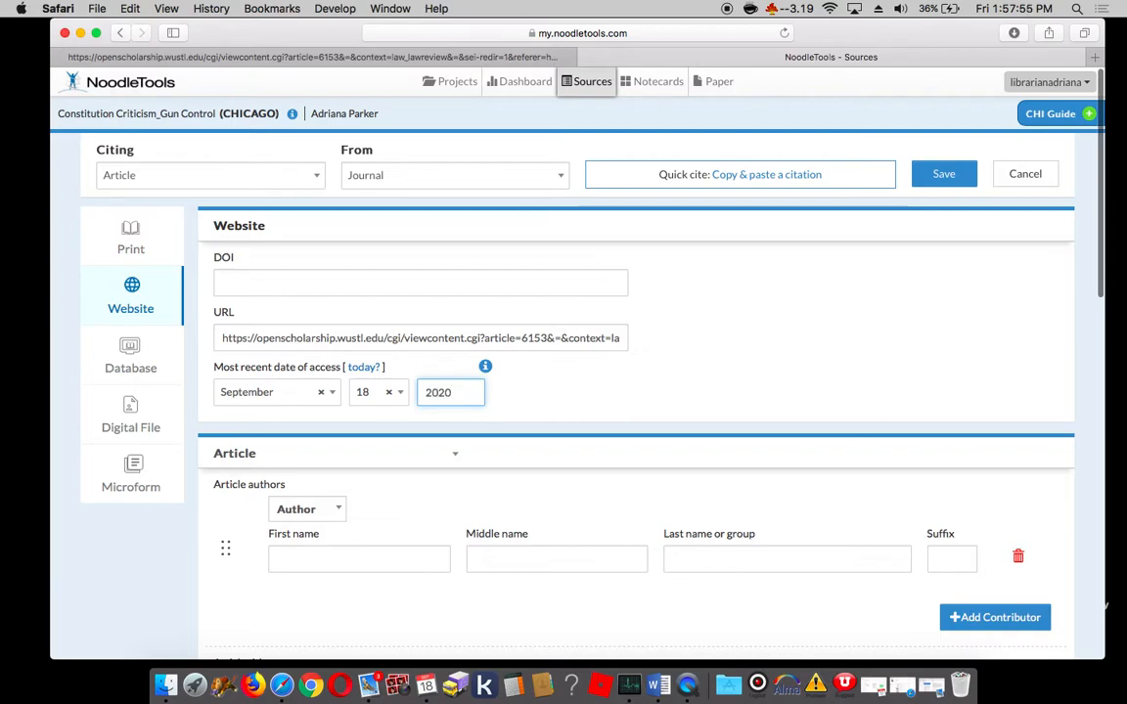
Step: Review the remaining citation fields and copy the article author's last name into the author entry
scroll(465, 485, down, 3)
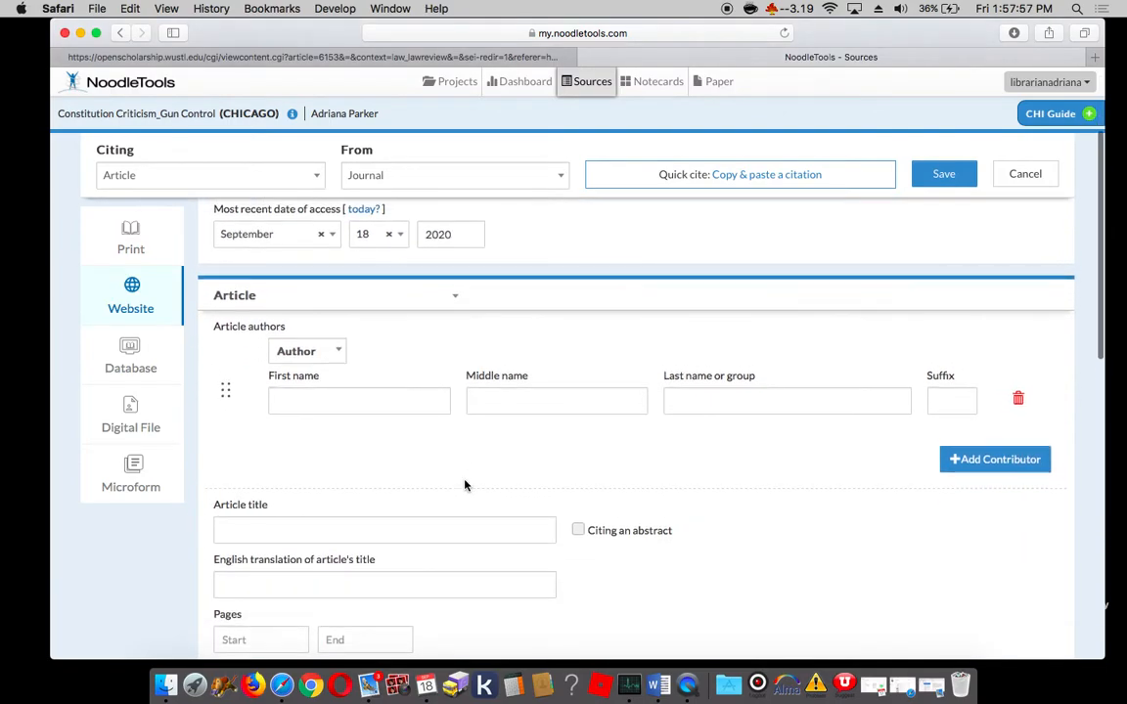
scroll(465, 485, down, 2)
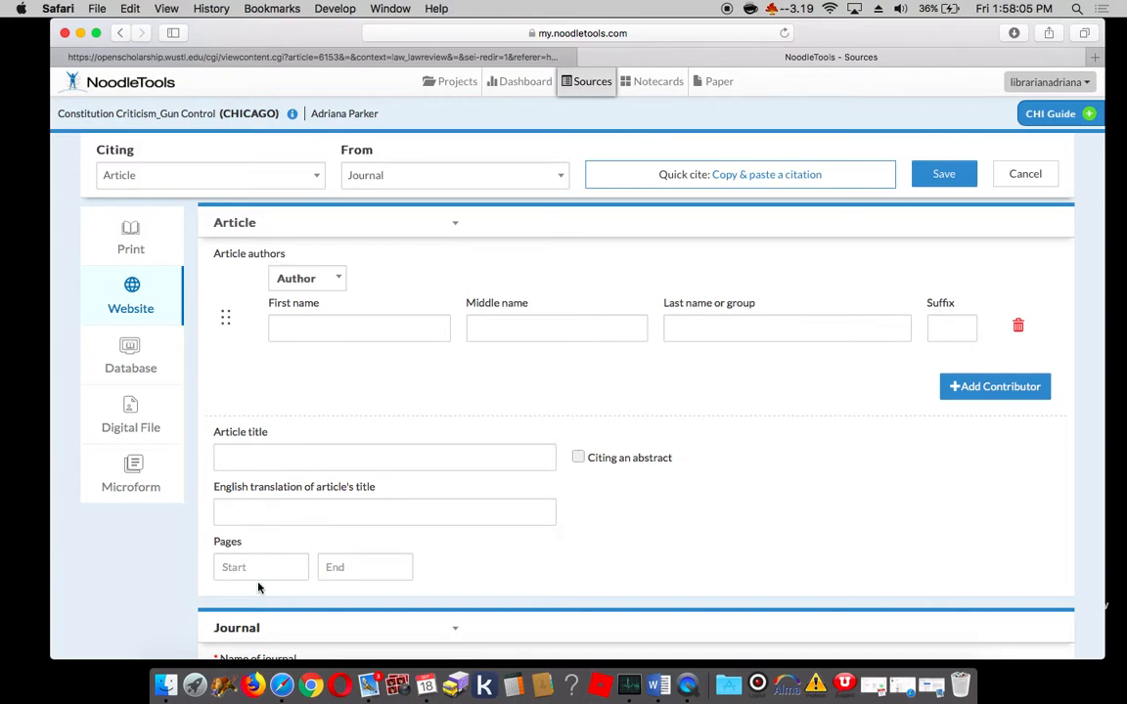
scroll(257, 576, down, 5)
scroll(259, 560, down, 5)
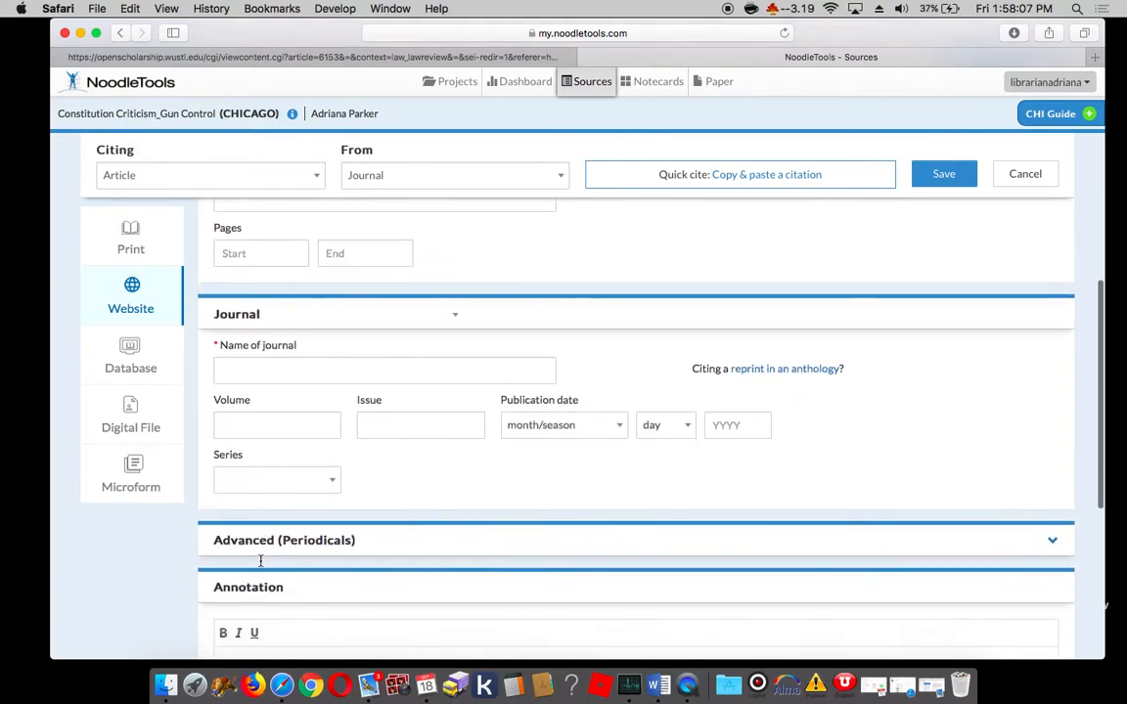
scroll(260, 565, up, 3)
scroll(260, 565, up, 8)
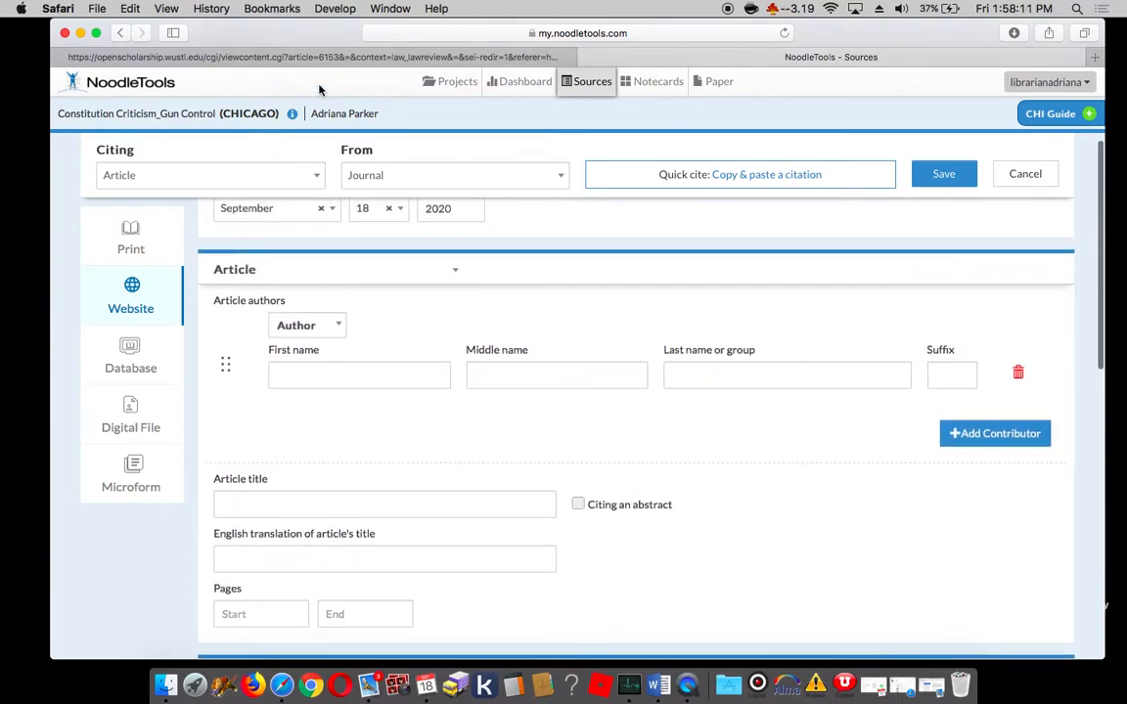
click(327, 58)
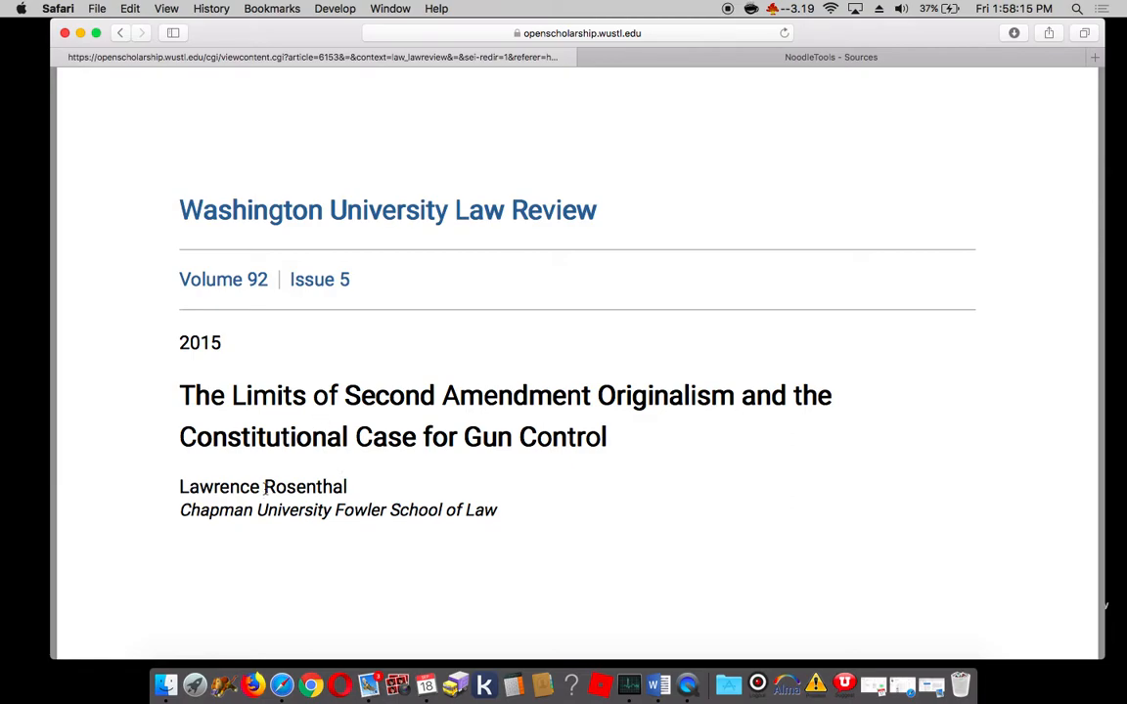
drag(264, 486, 348, 485)
key(super+c)
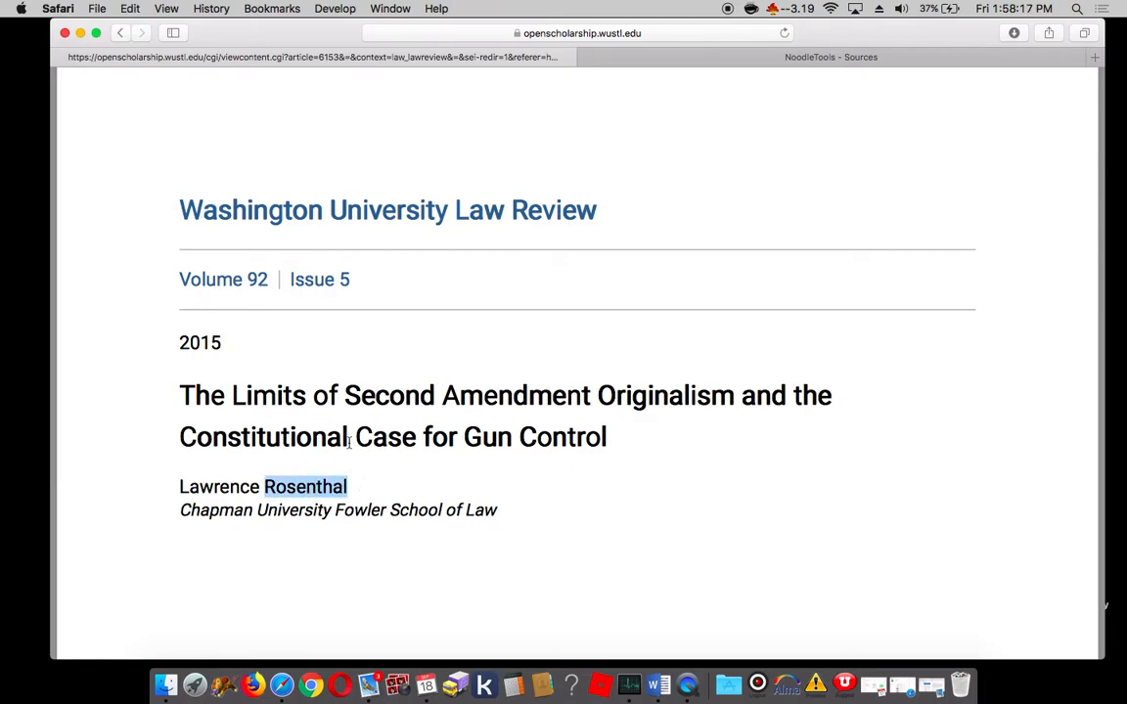
click(685, 56)
click(671, 384)
key(super+v)
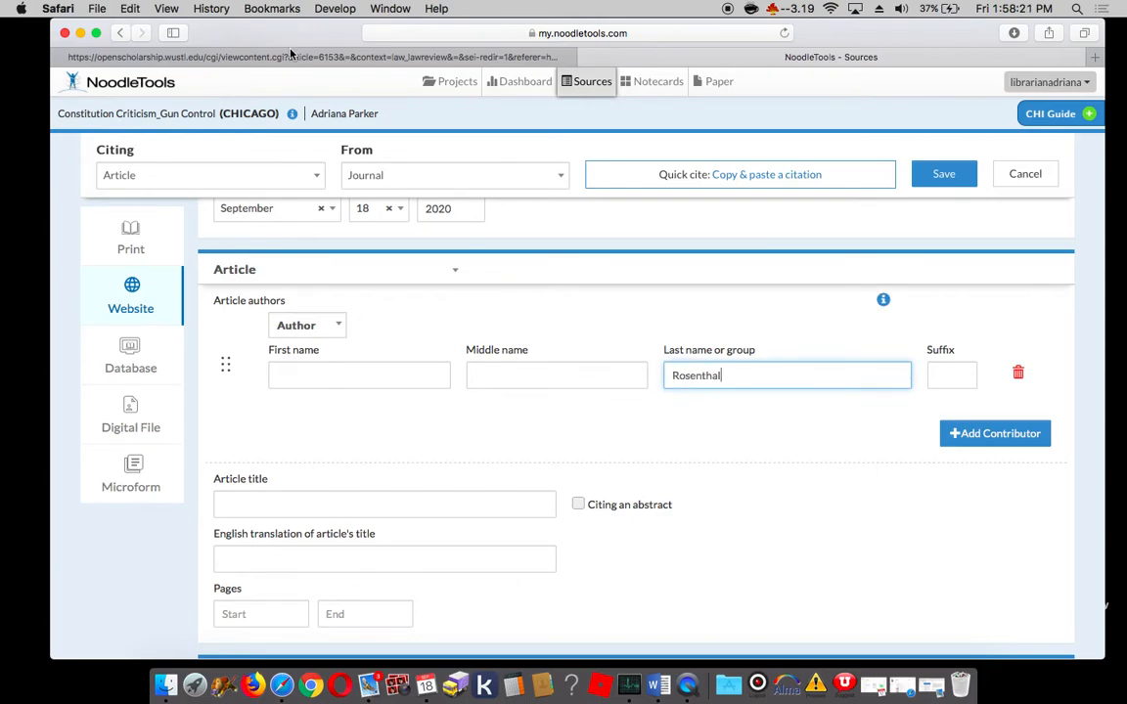
Step: Copy the author's first name from the law review article into the author entry's First name field
click(288, 55)
drag(179, 486, 260, 483)
key(super+c)
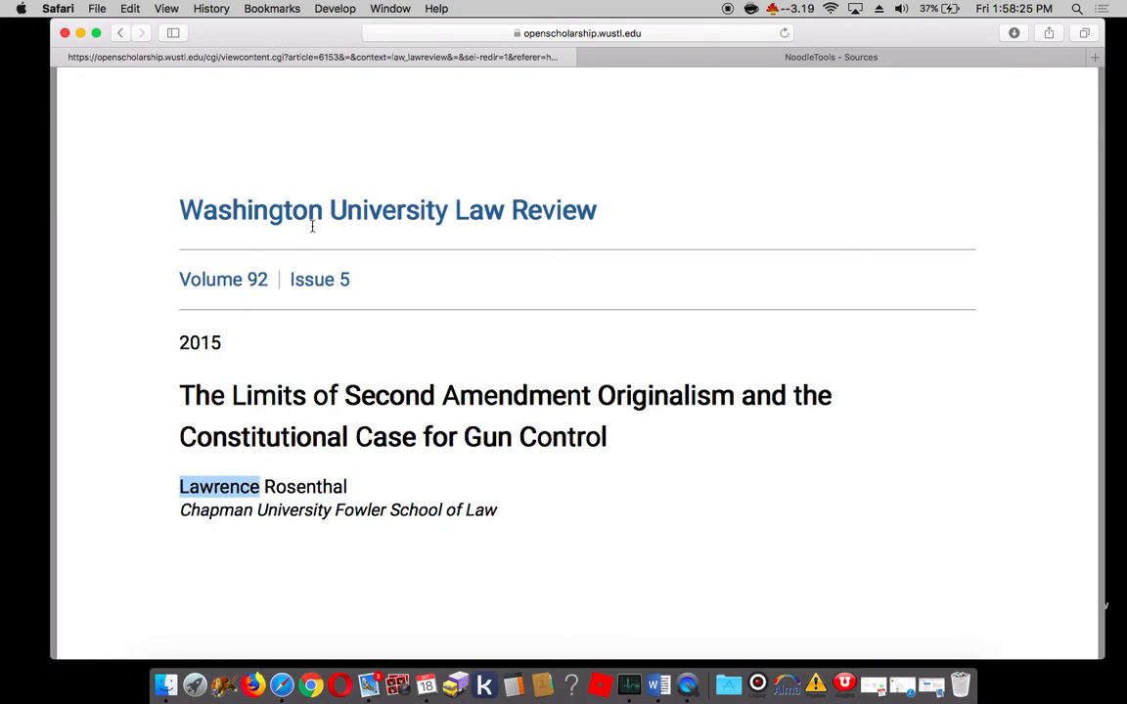
click(714, 58)
click(269, 507)
key(super+v)
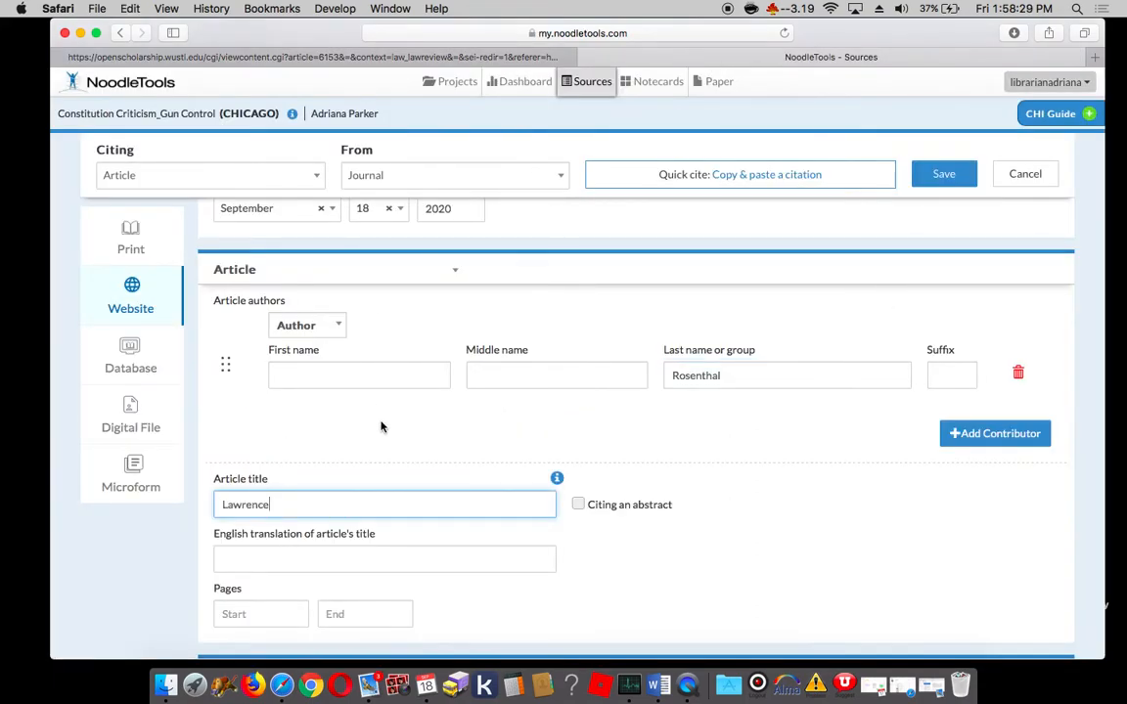
key(super+z)
click(336, 377)
key(super+v)
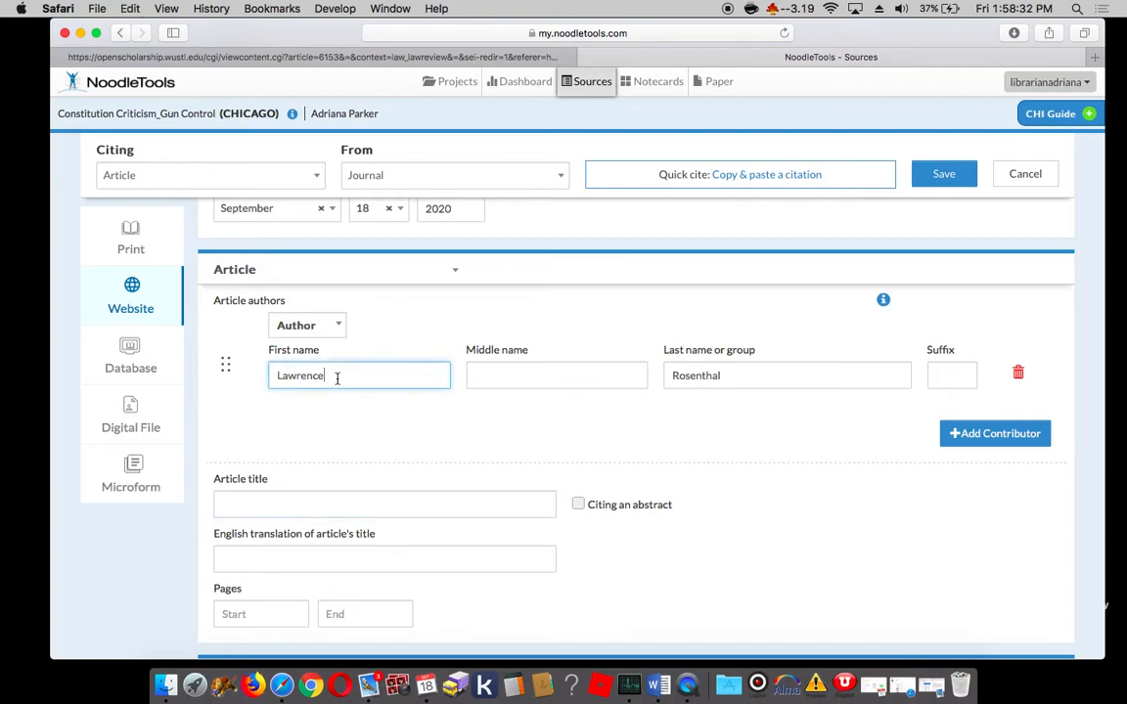
Step: Copy the title "The Limits of Second Amendment Originalism and the Constitutional Case for Gun Control" from the article into the citation's Article title field
click(543, 58)
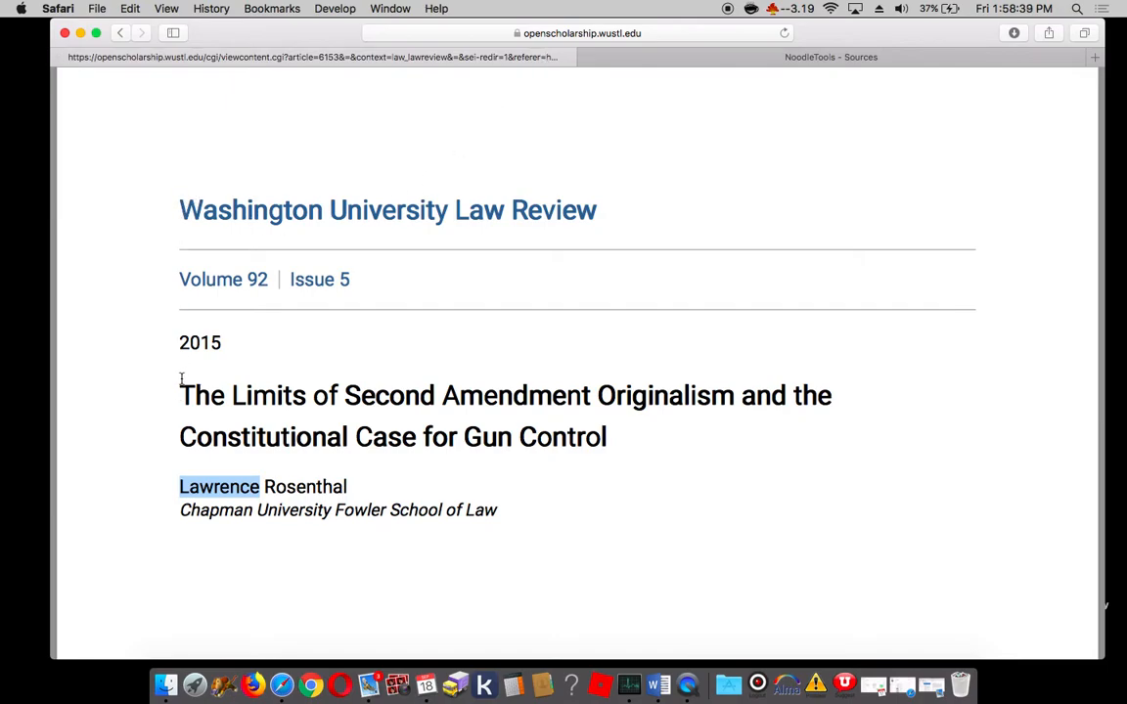
drag(180, 384, 616, 427)
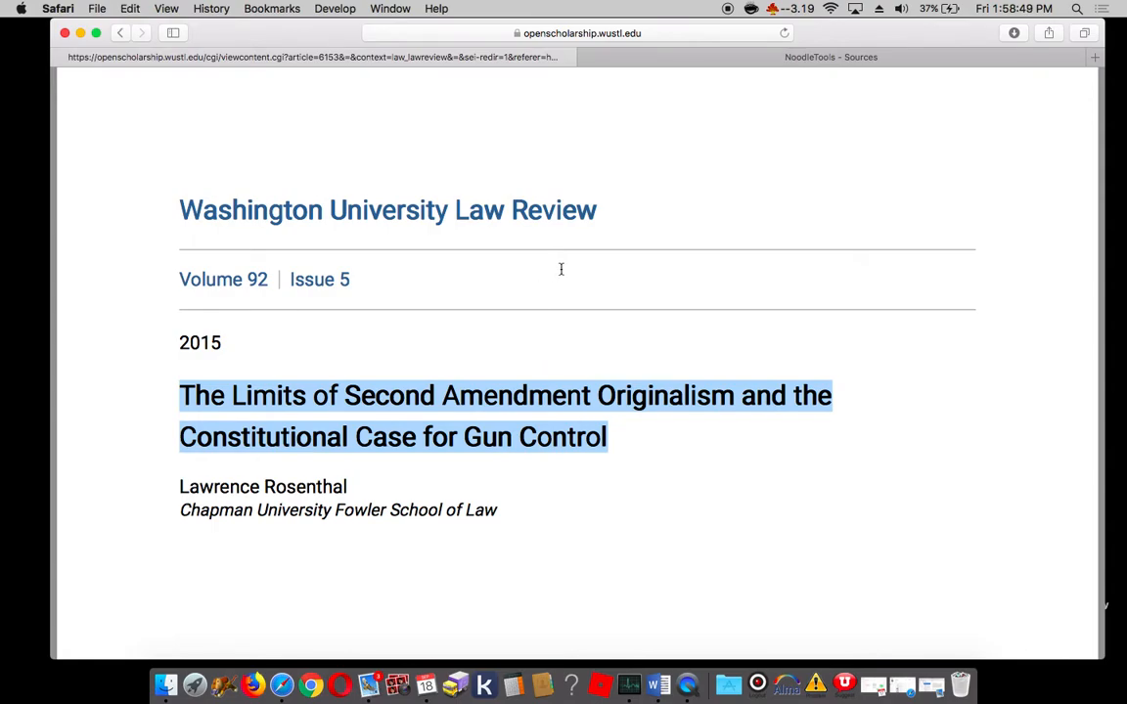
click(611, 468)
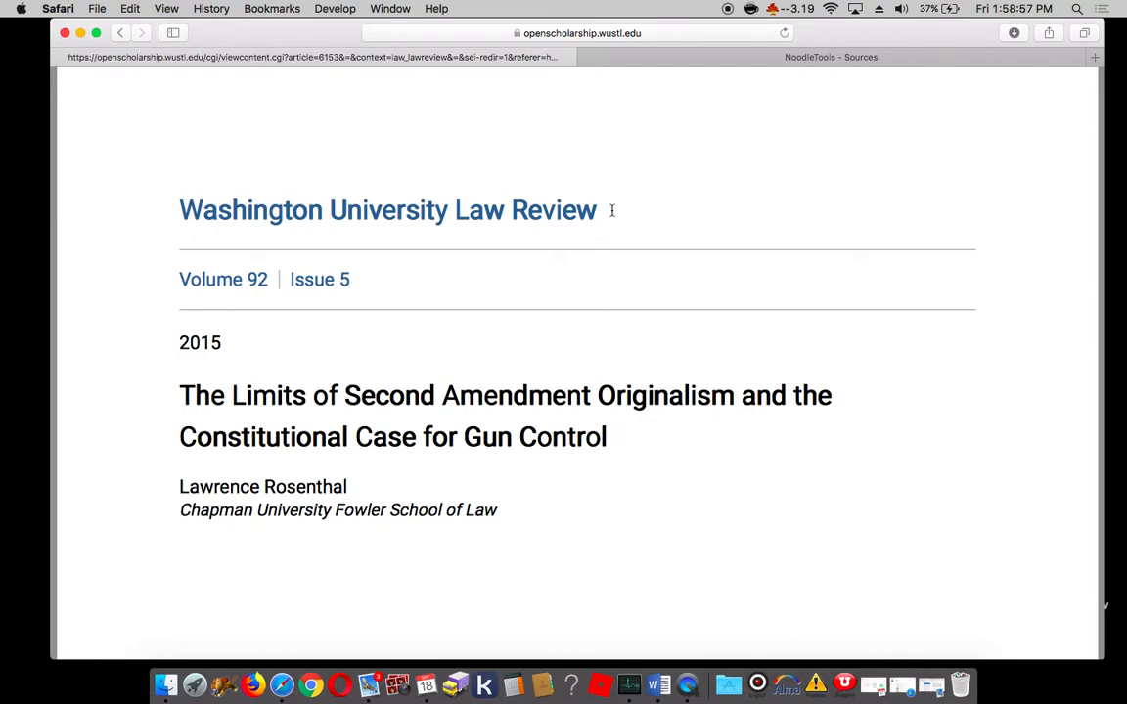
drag(611, 211, 161, 205)
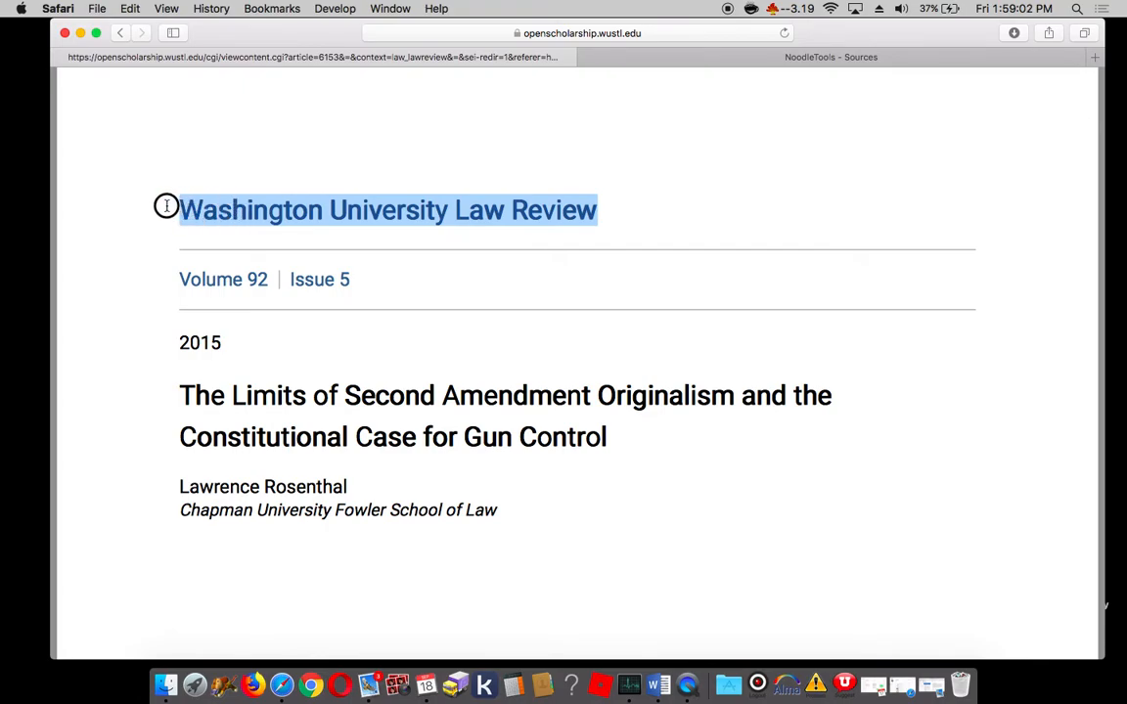
click(777, 64)
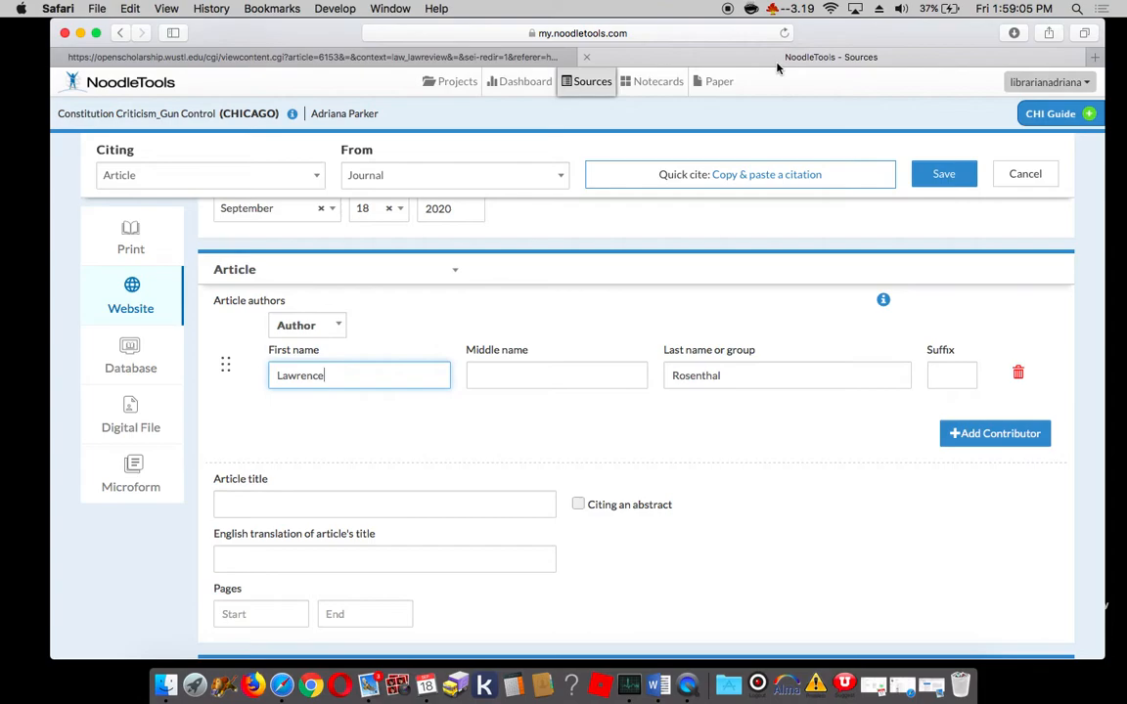
click(362, 505)
key(super+v)
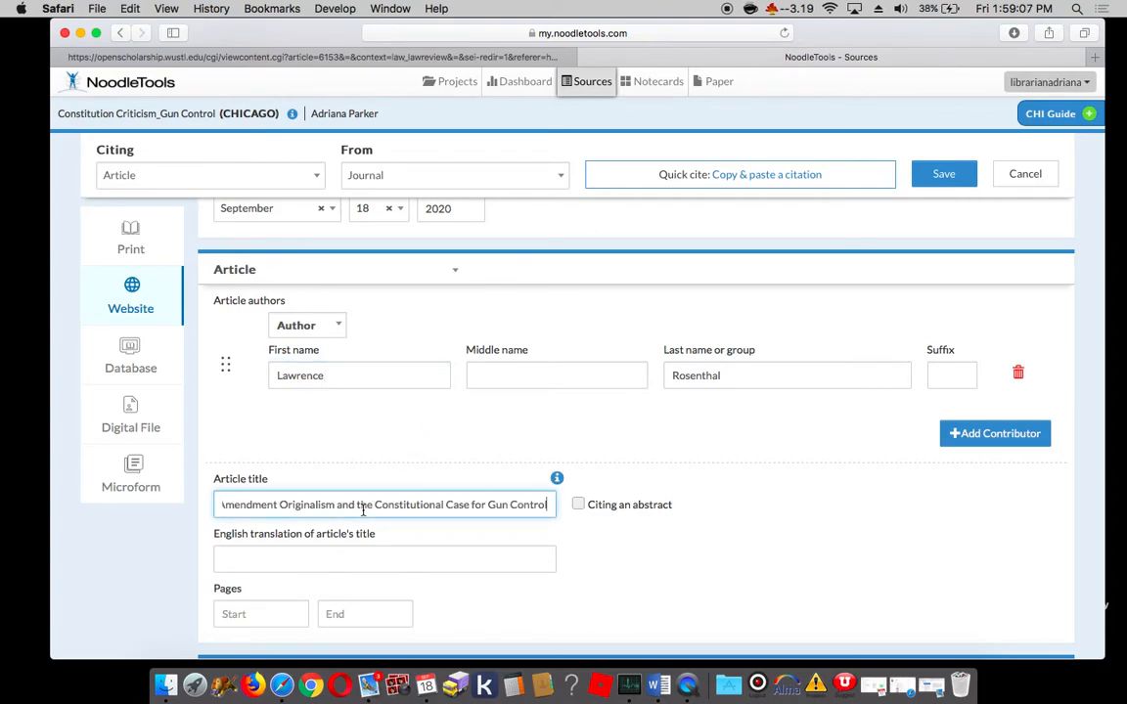
Step: Find the first page number of the law review article and copy 1187 into the citation's Start page field
scroll(362, 508, down, 3)
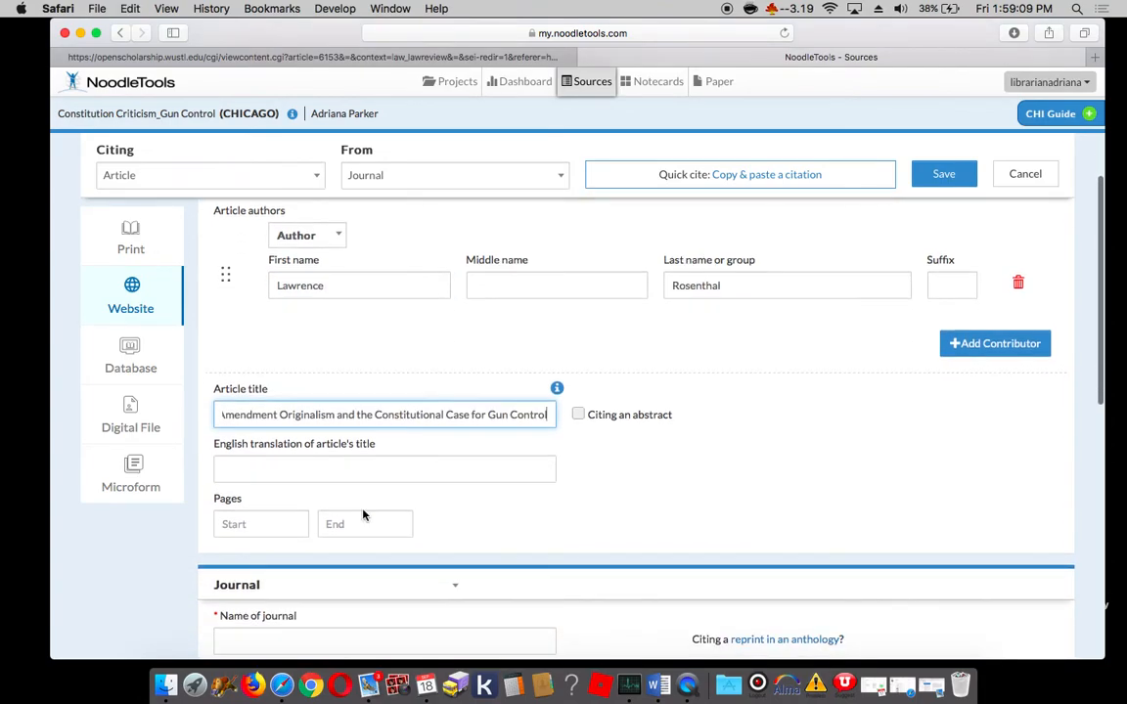
click(495, 60)
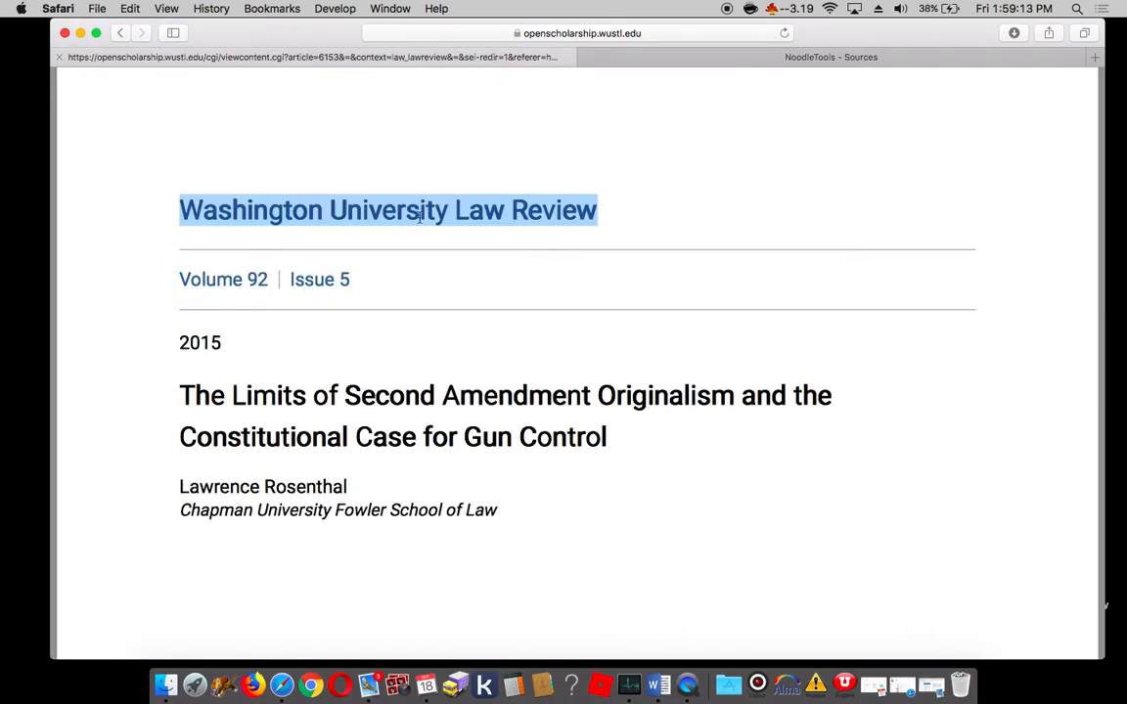
scroll(380, 355, down, 8)
scroll(380, 355, down, 3)
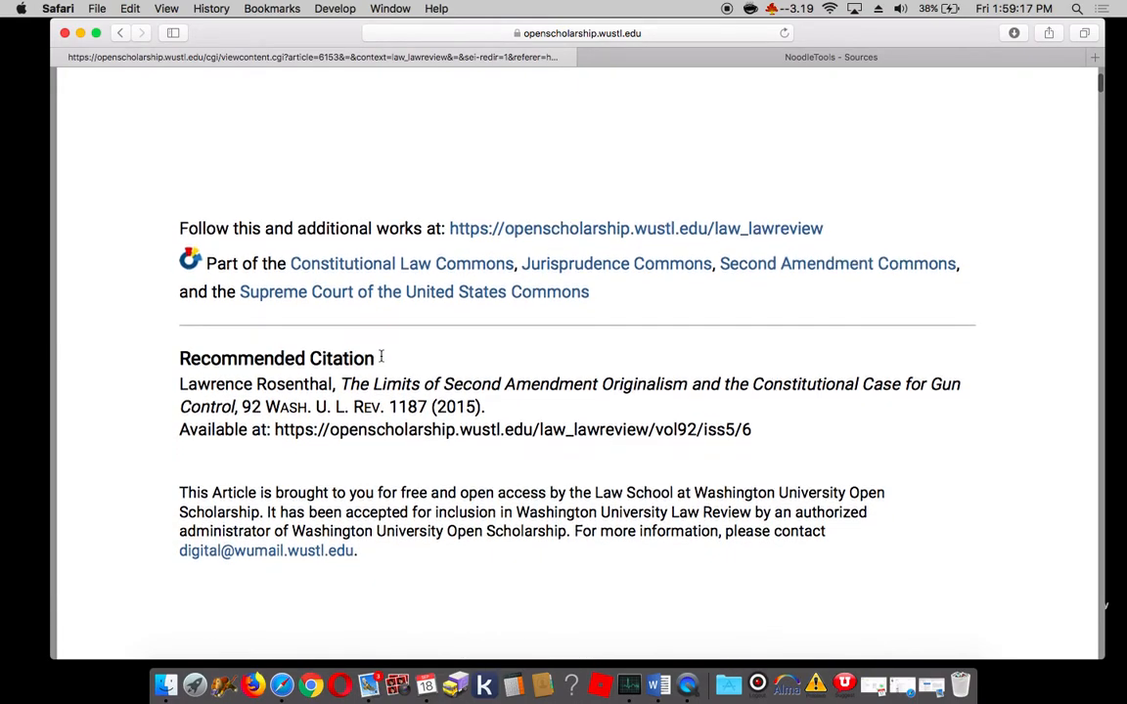
scroll(381, 355, down, 2)
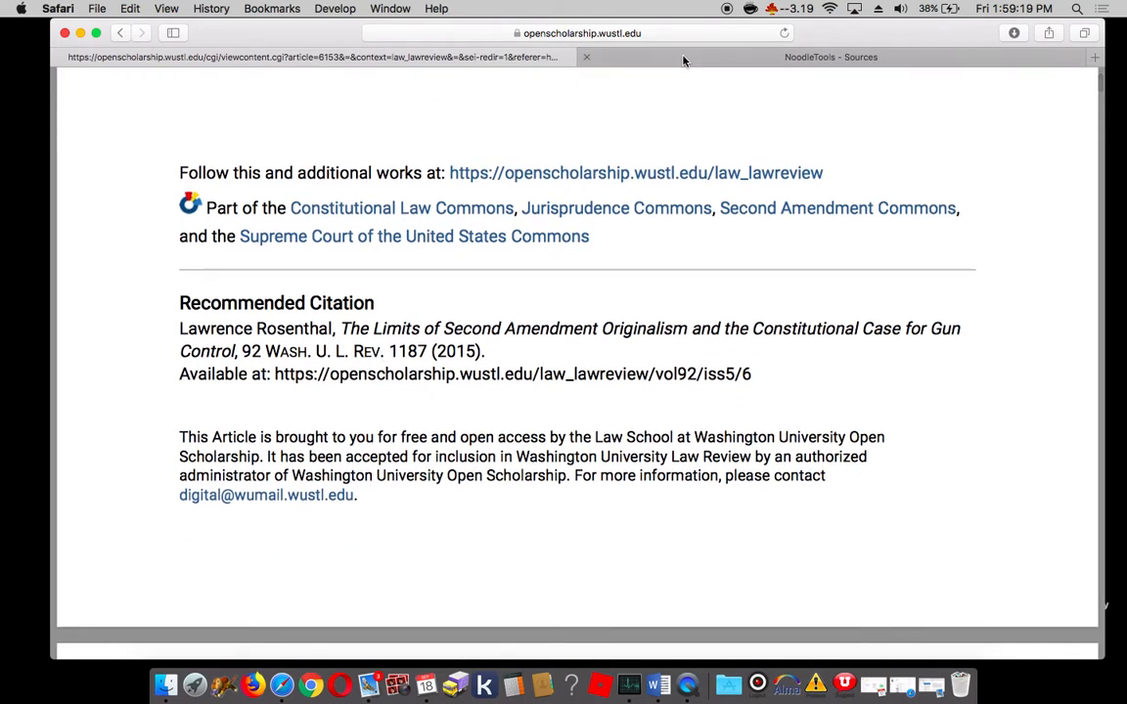
click(613, 51)
click(280, 533)
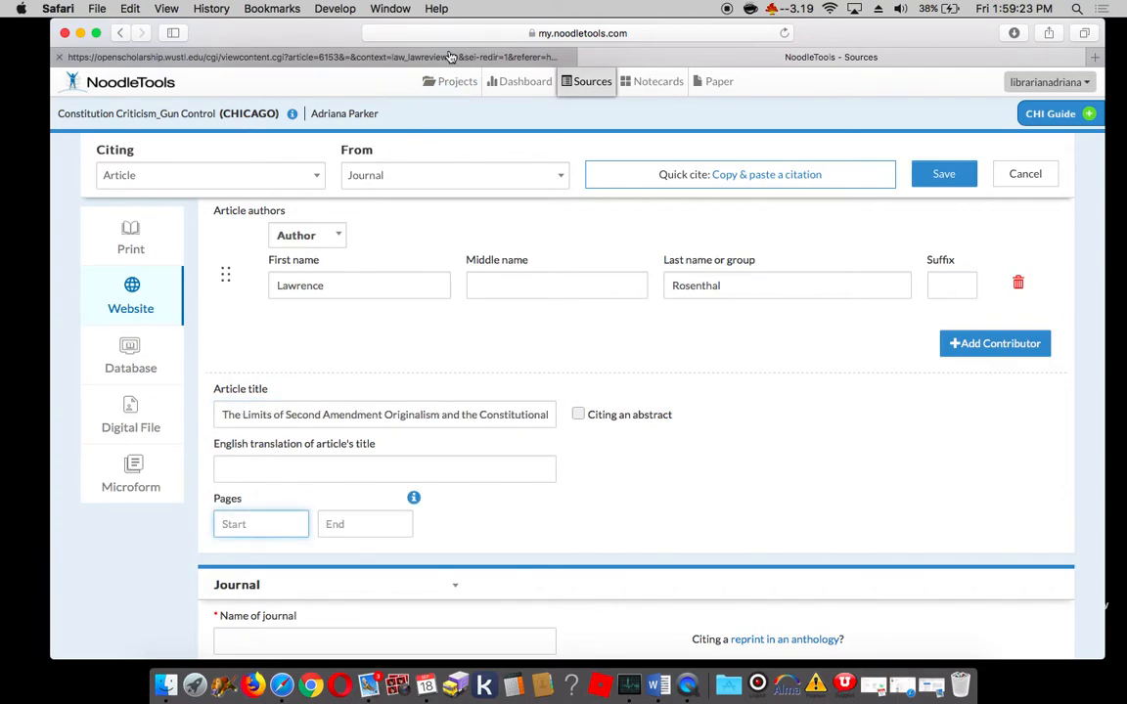
click(404, 55)
scroll(369, 351, down, 5)
scroll(369, 351, down, 15)
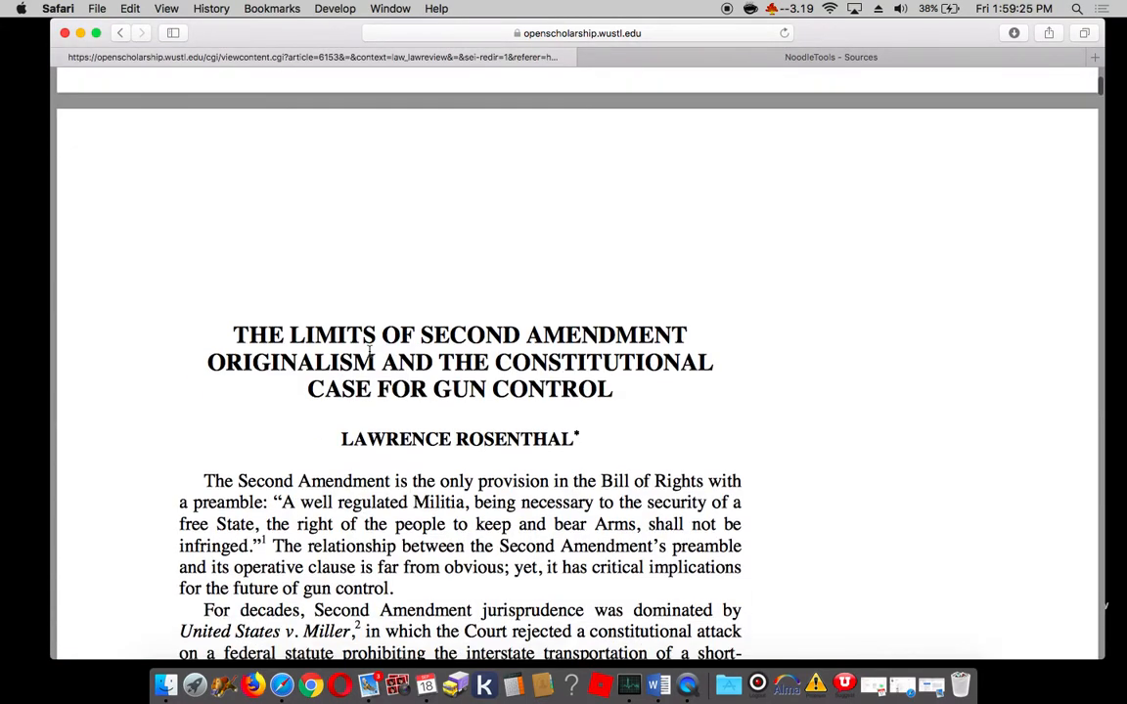
scroll(372, 353, down, 5)
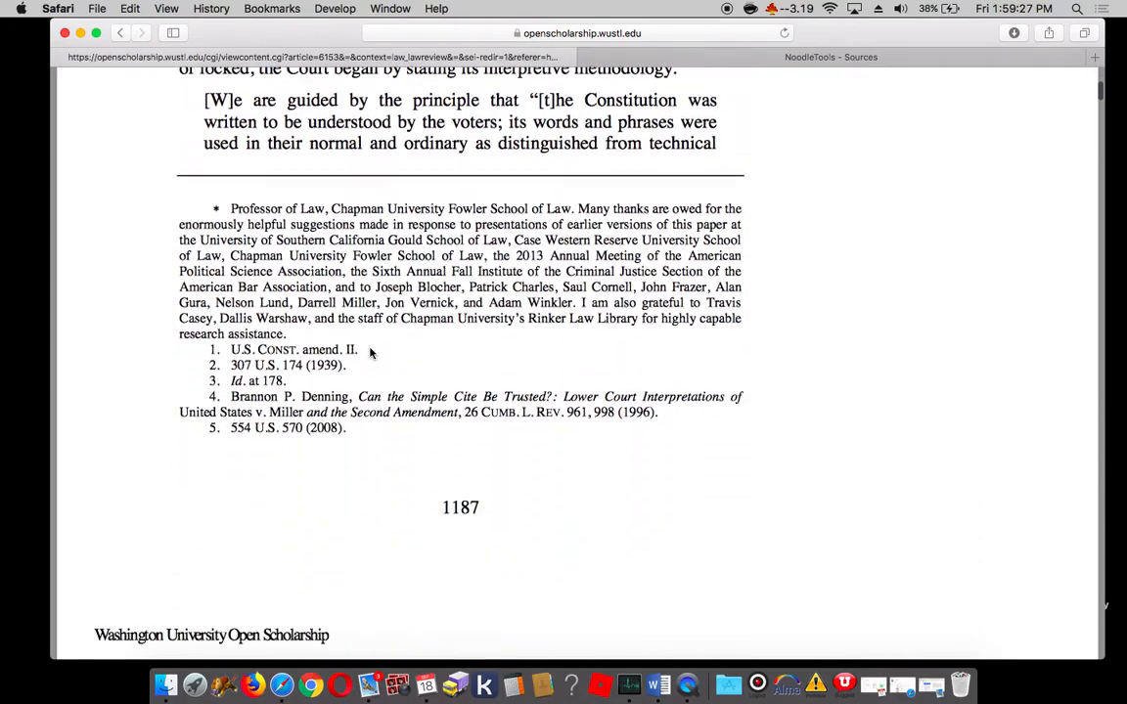
drag(475, 507, 436, 505)
key(super+c)
key(ctrl+Tab)
key(super+v)
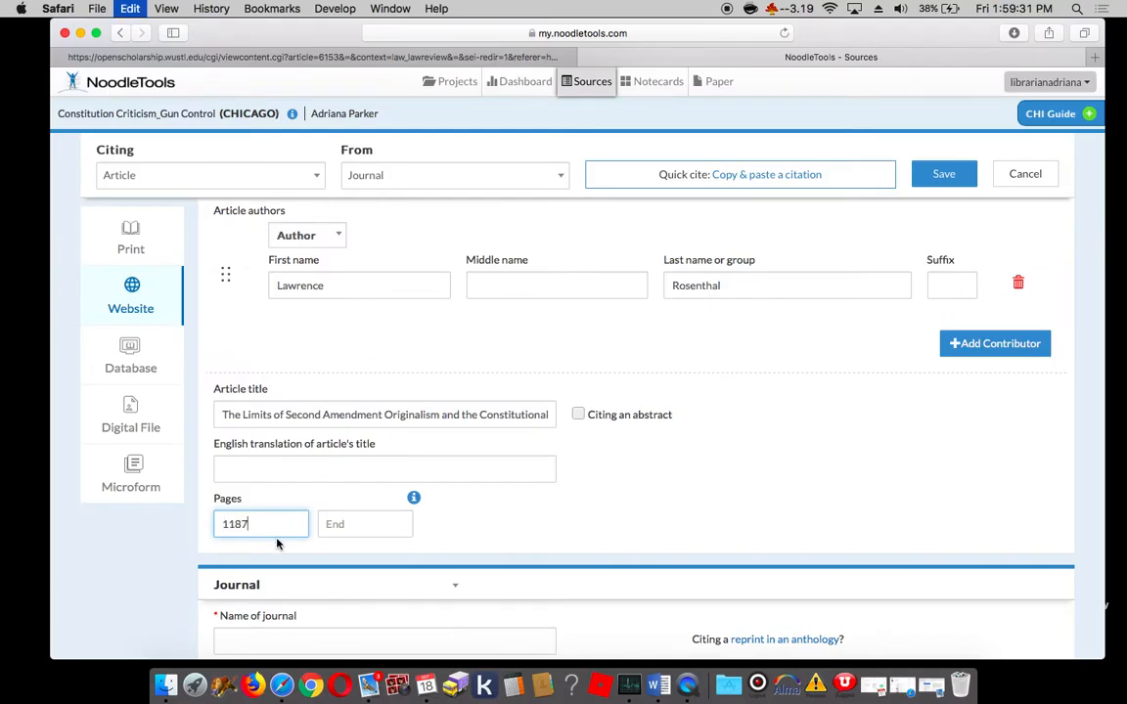
Step: Find the last page number of the law review article and copy 1259 into the citation's End page field
key(ctrl+Tab)
scroll(512, 477, down, 20)
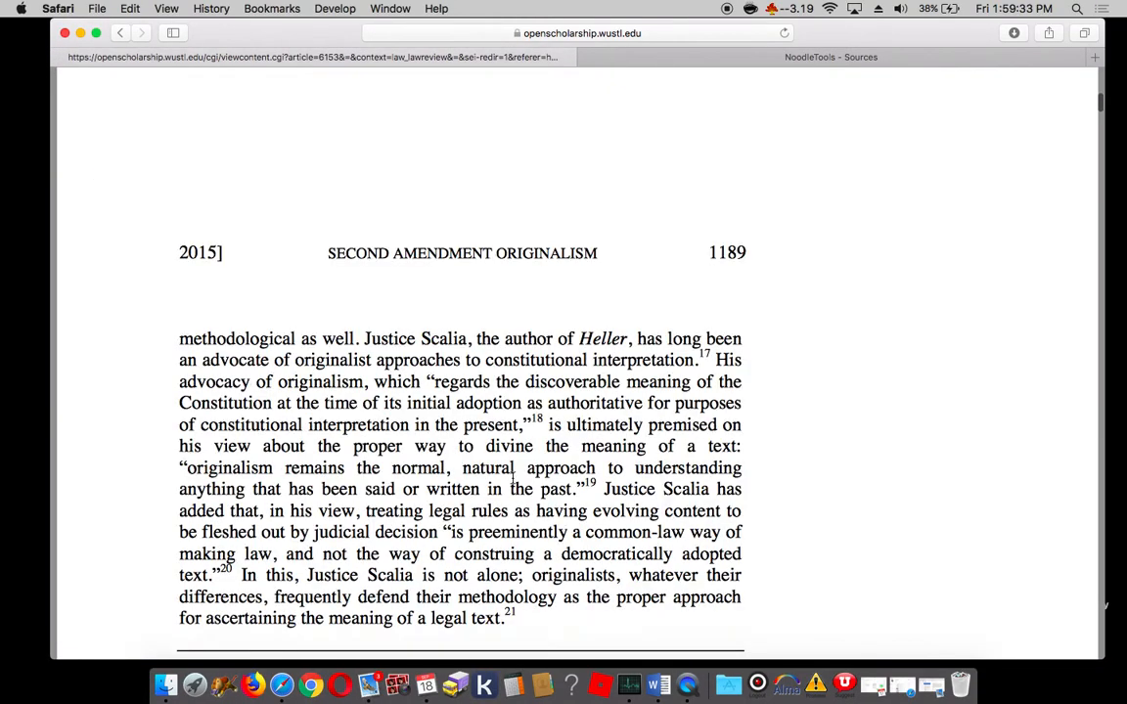
scroll(511, 478, down, 20)
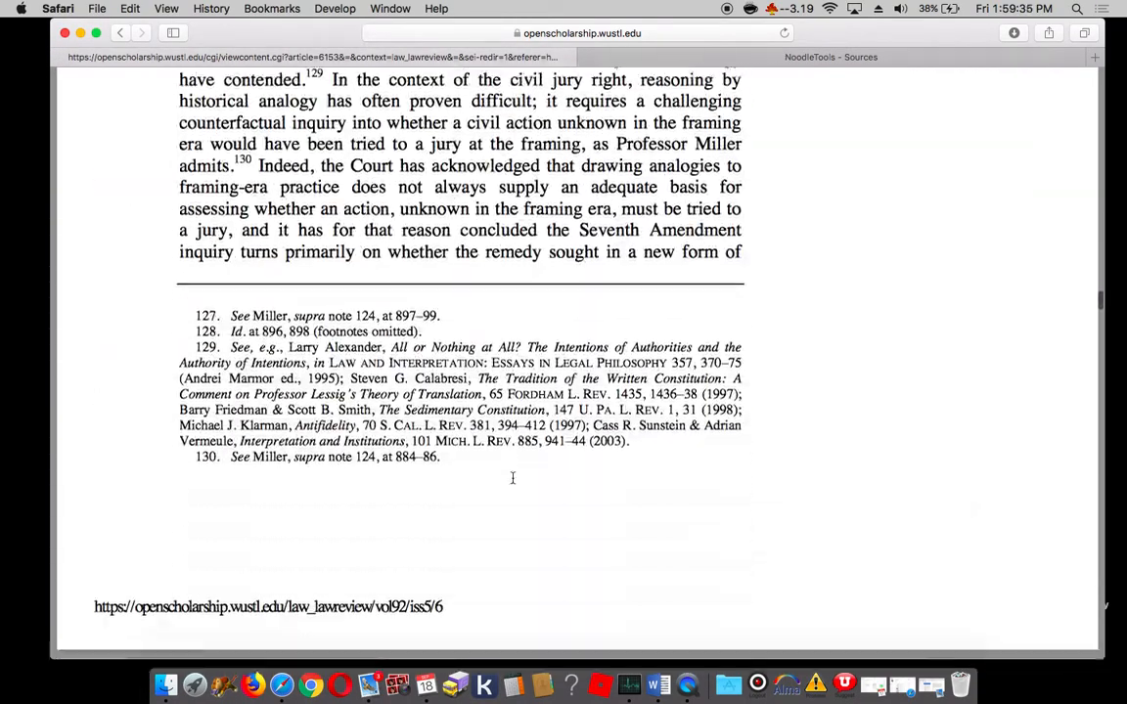
scroll(512, 477, down, 20)
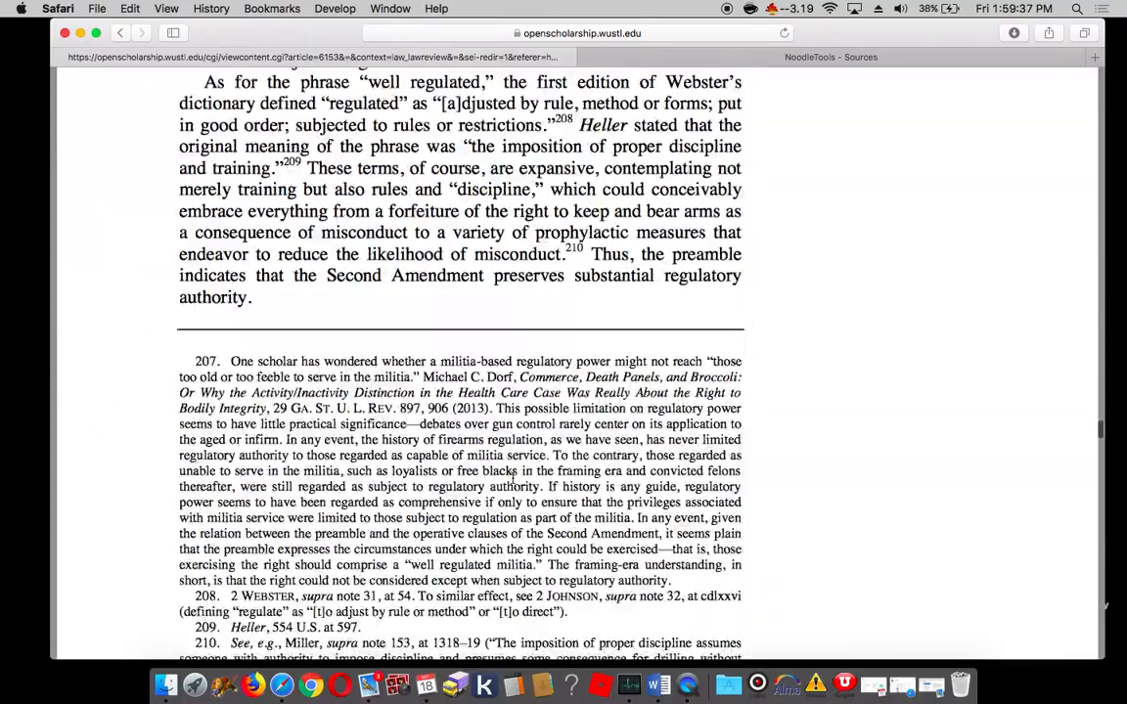
scroll(512, 478, down, 15)
scroll(511, 477, up, 3)
scroll(511, 477, down, 3)
scroll(511, 478, up, 10)
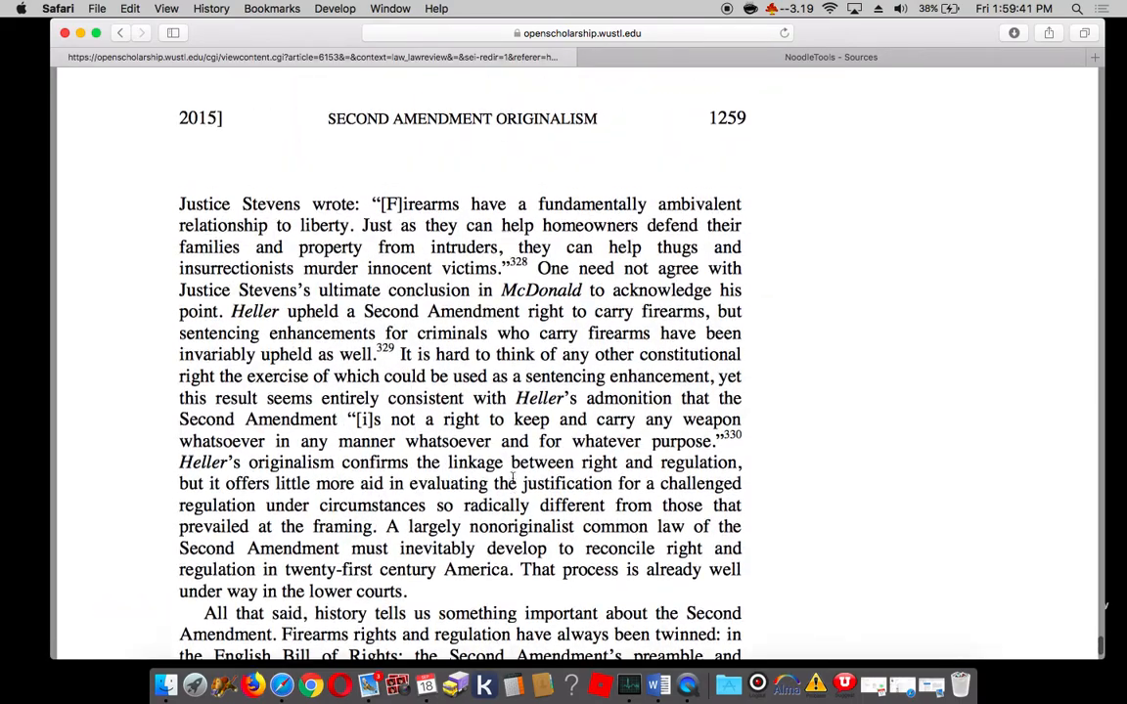
drag(752, 225, 711, 227)
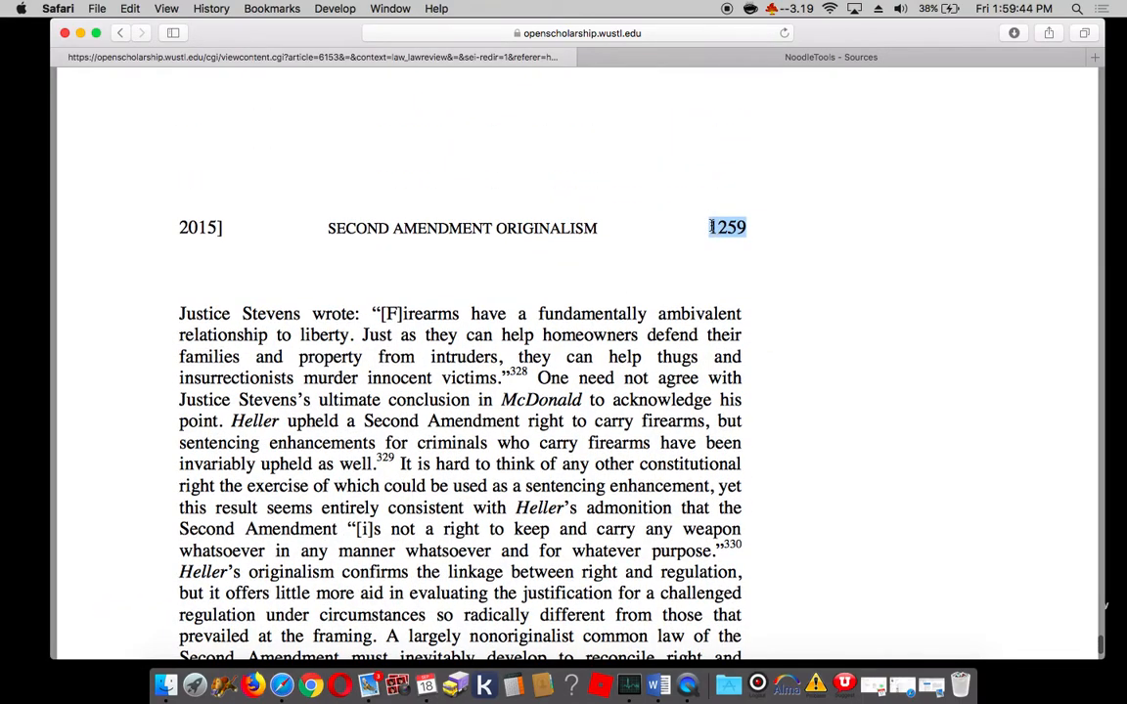
click(722, 56)
click(370, 523)
key(super+v)
Step: Copy the journal name "Washington University Law Review" from the article's cover page into the citation's Name of journal field
scroll(372, 520, down, 5)
click(334, 392)
click(284, 59)
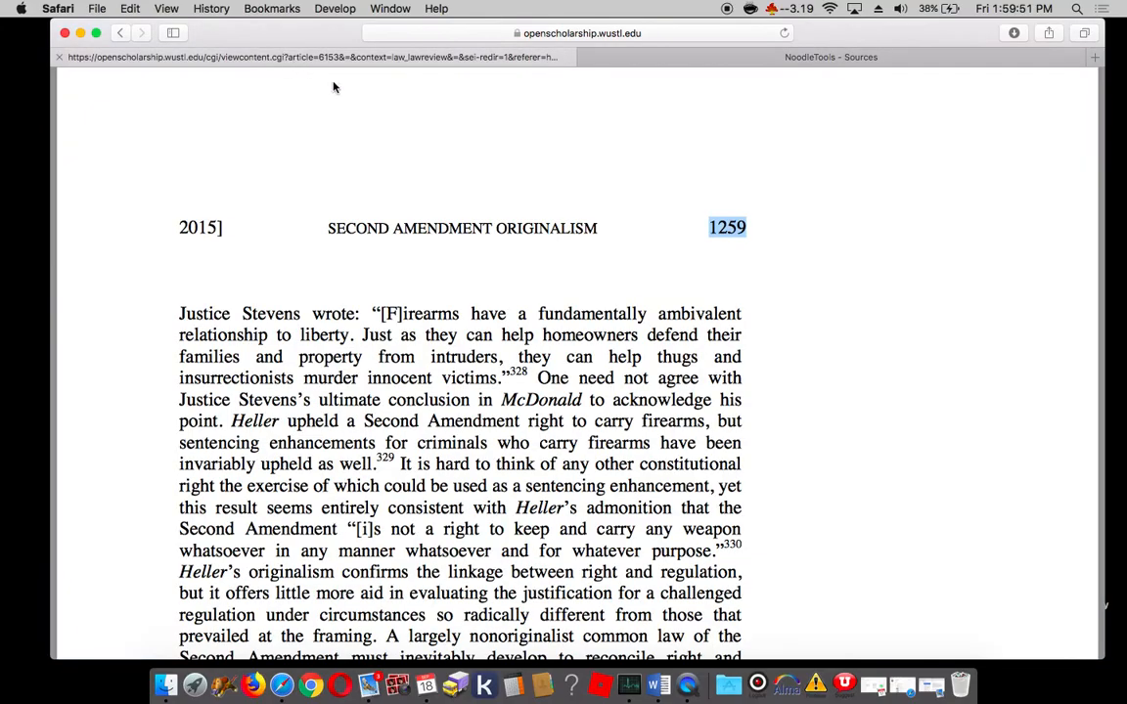
scroll(308, 227, down, 15)
scroll(307, 227, up, 20)
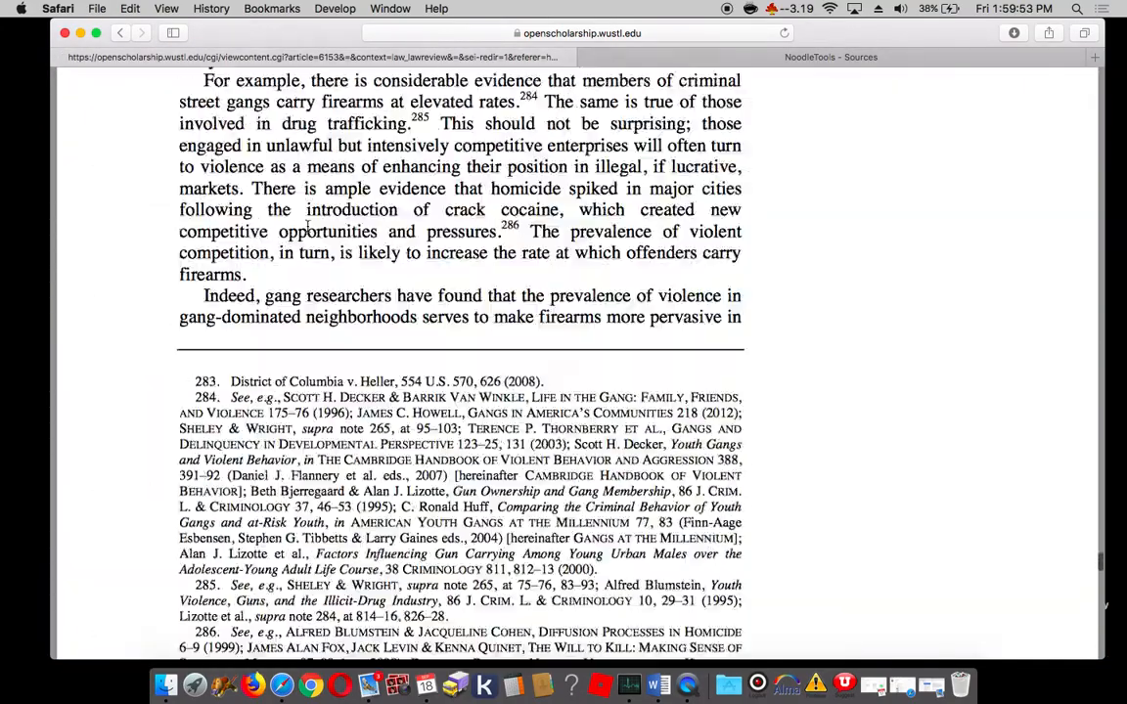
scroll(307, 227, up, 20)
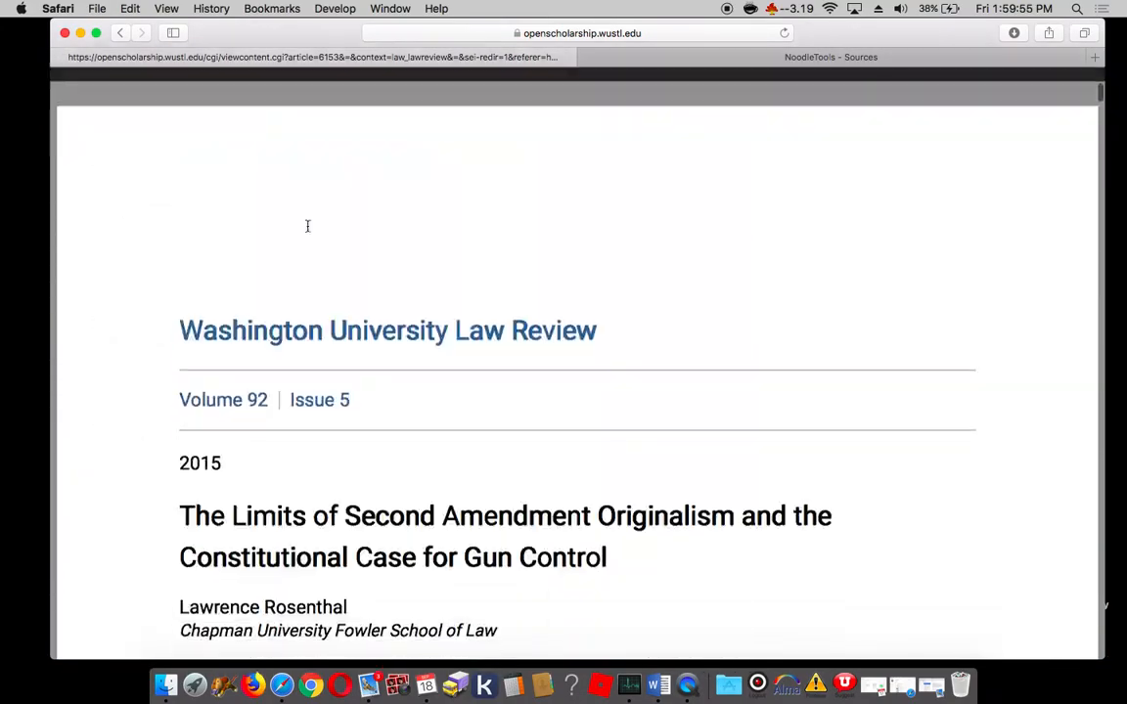
drag(179, 315, 604, 315)
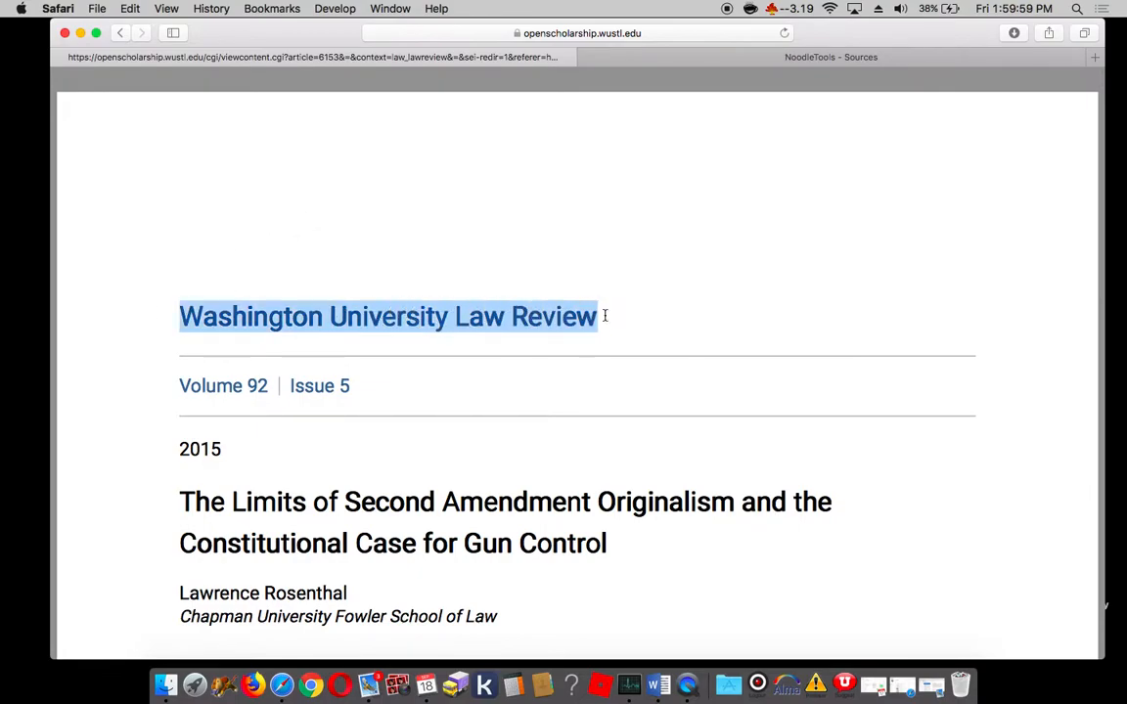
key(ctrl+Tab)
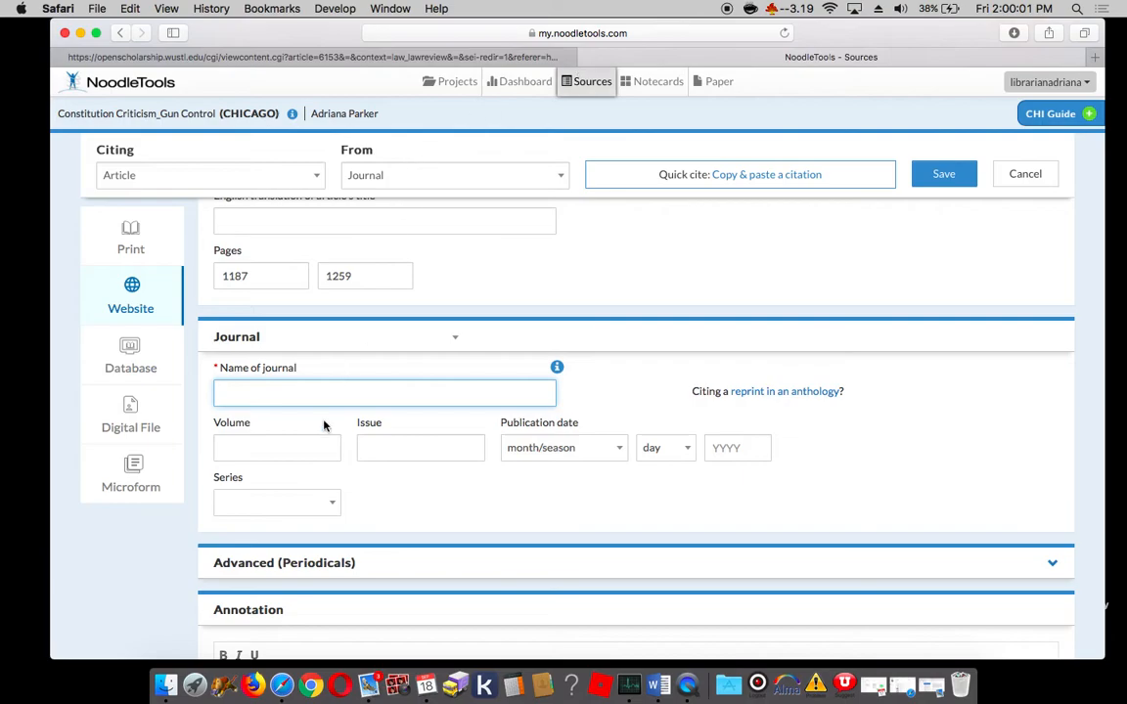
key(super+v)
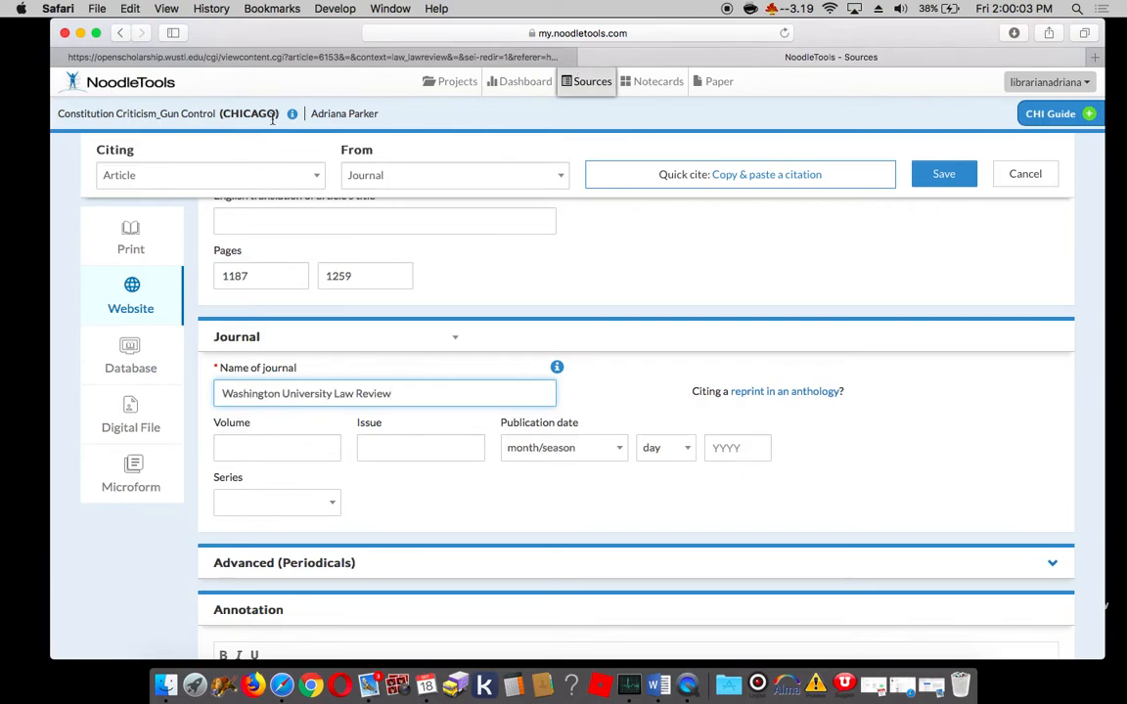
Step: Set the journal's volume to 92 and issue to 5, checking them on the article's cover page
click(239, 447)
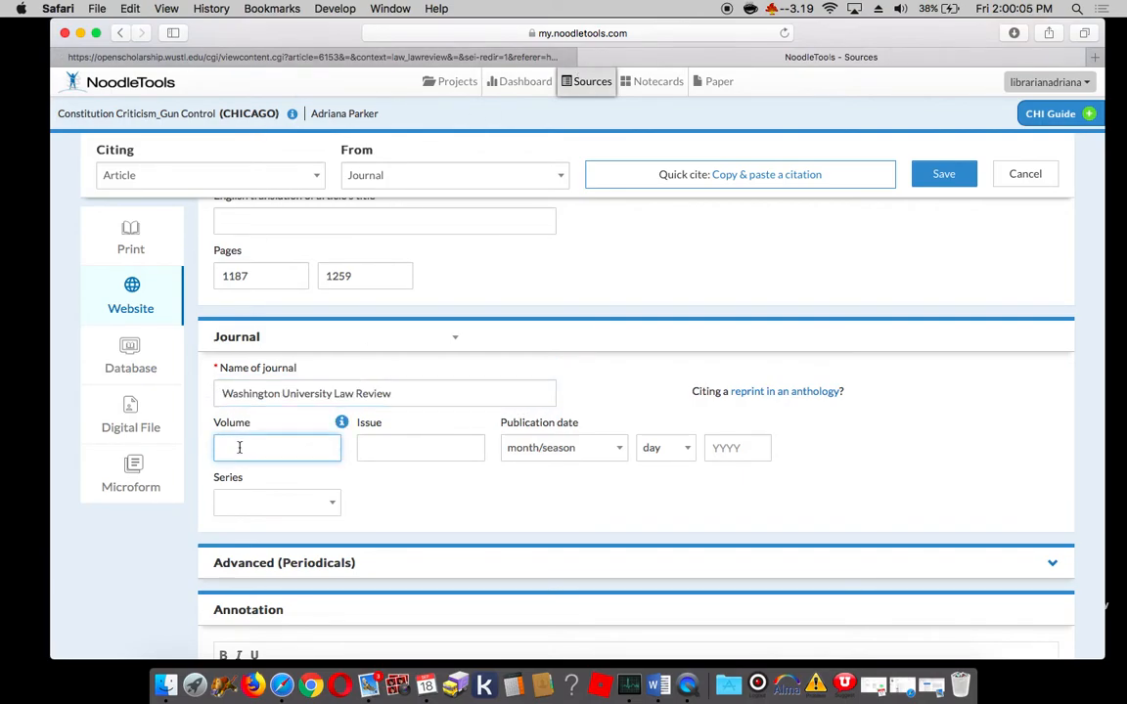
click(327, 61)
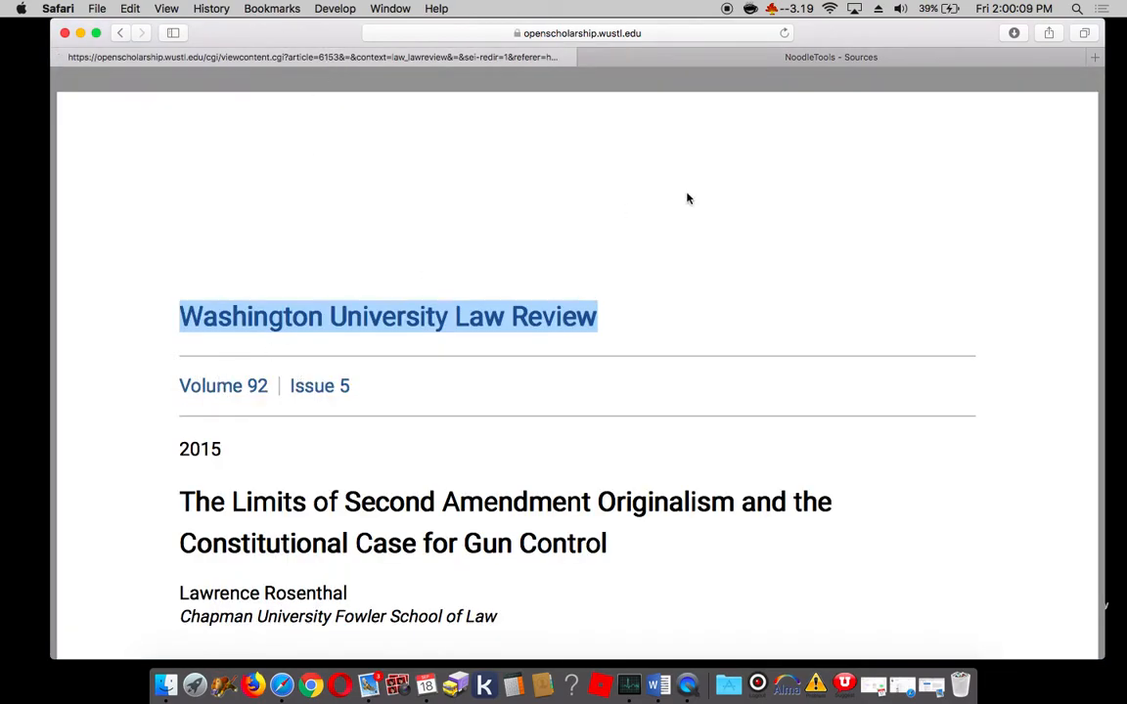
click(674, 60)
text(9)
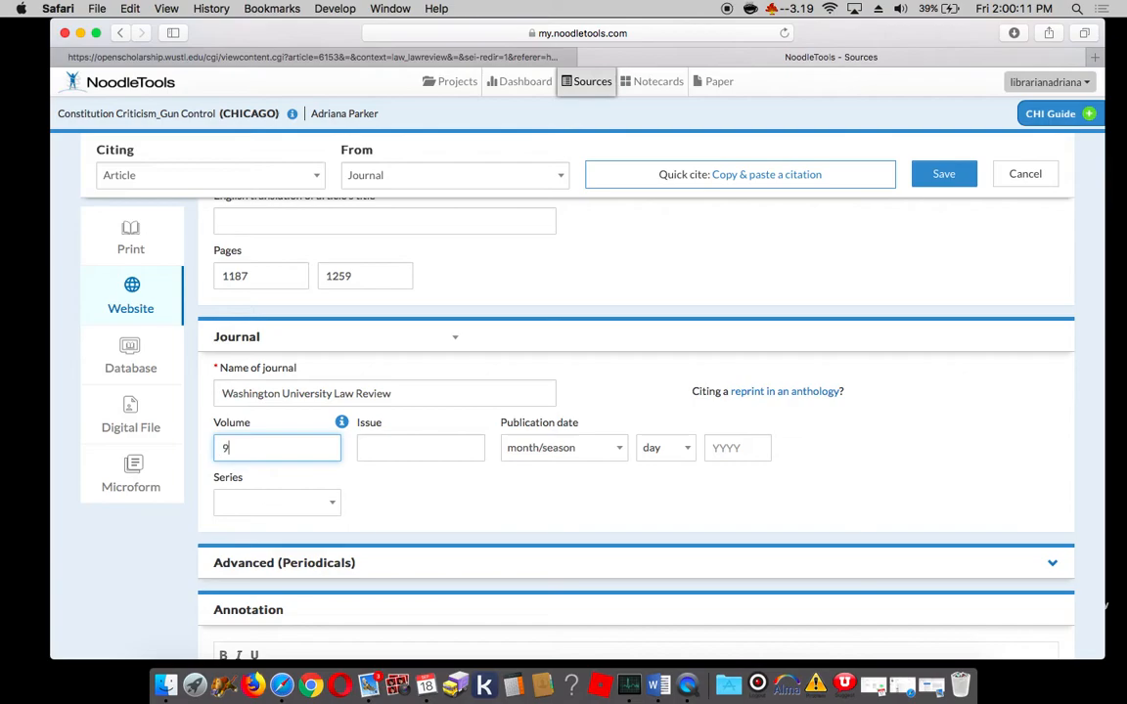
key(Tab)
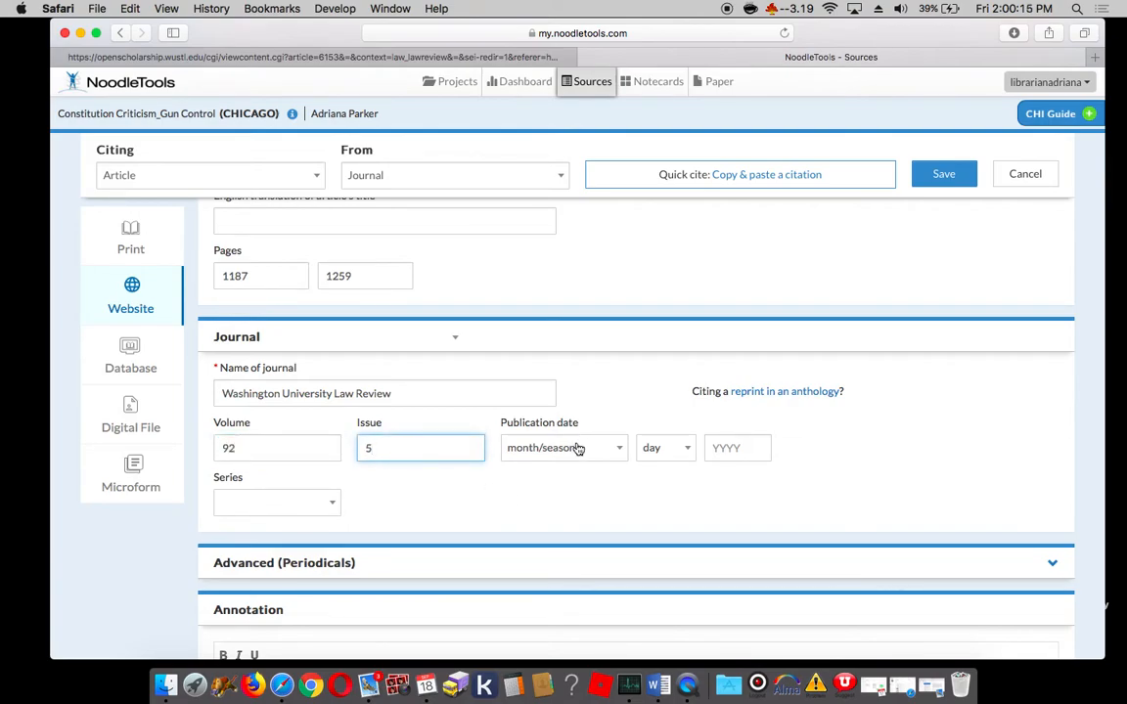
Step: Set only the year 2015 as the journal's publication date, checking it on the article's cover page
click(578, 448)
click(584, 475)
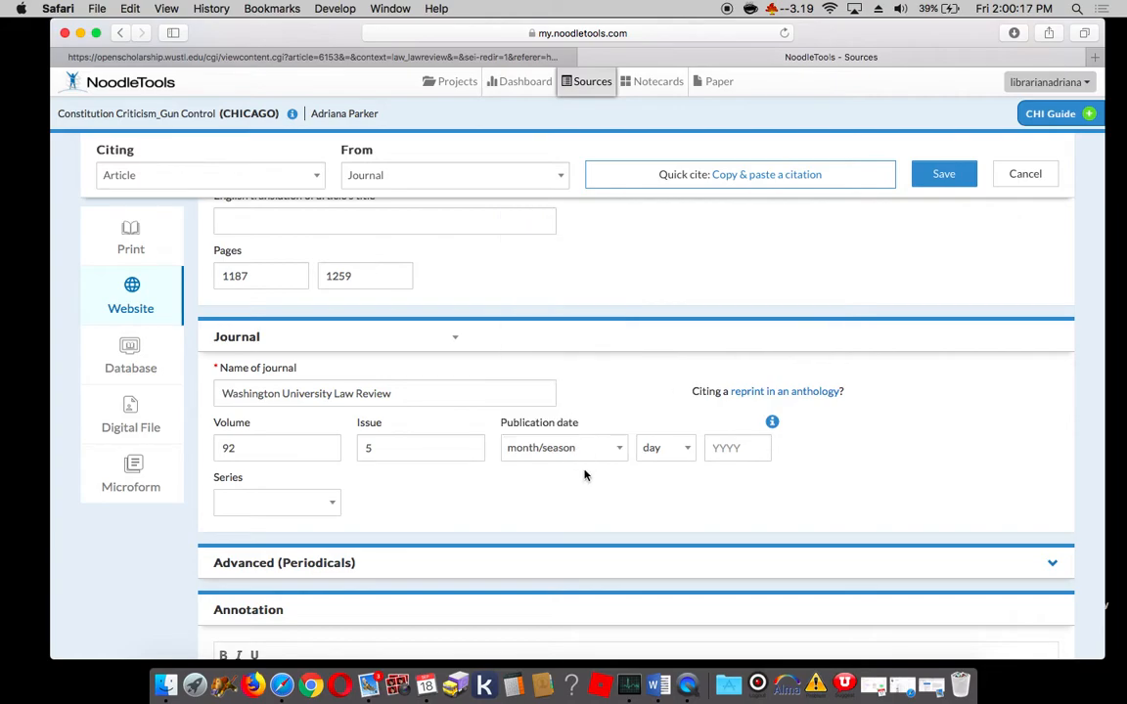
click(743, 452)
click(476, 58)
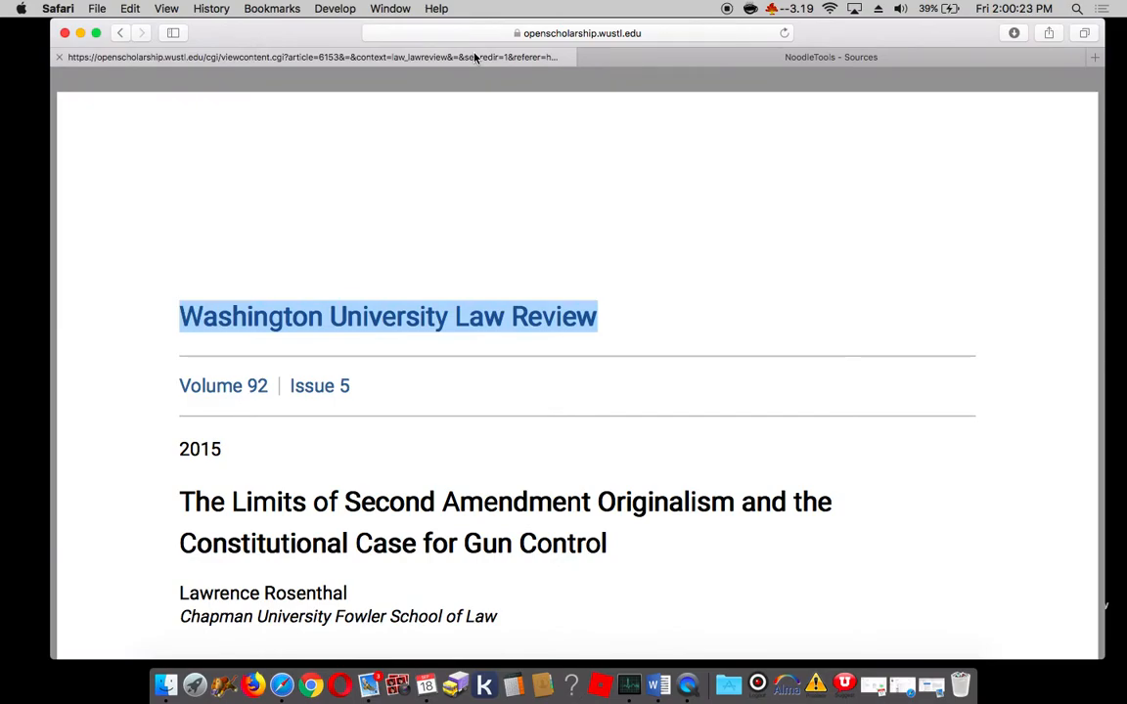
click(579, 56)
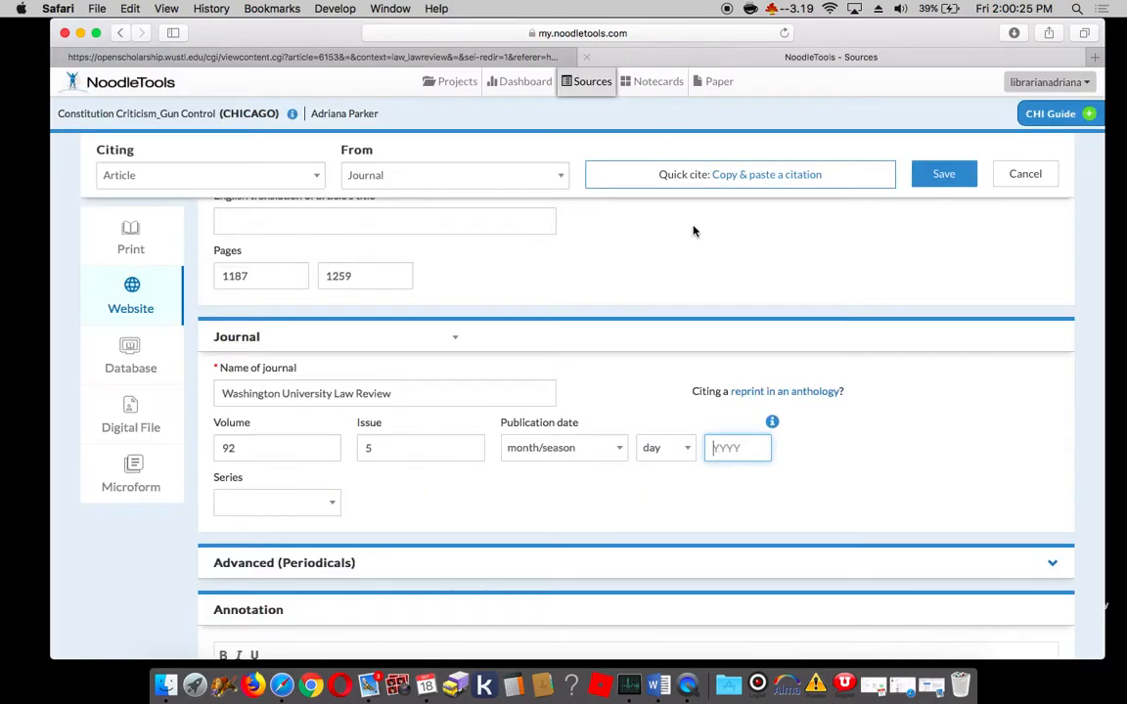
text(2015)
click(336, 504)
click(336, 505)
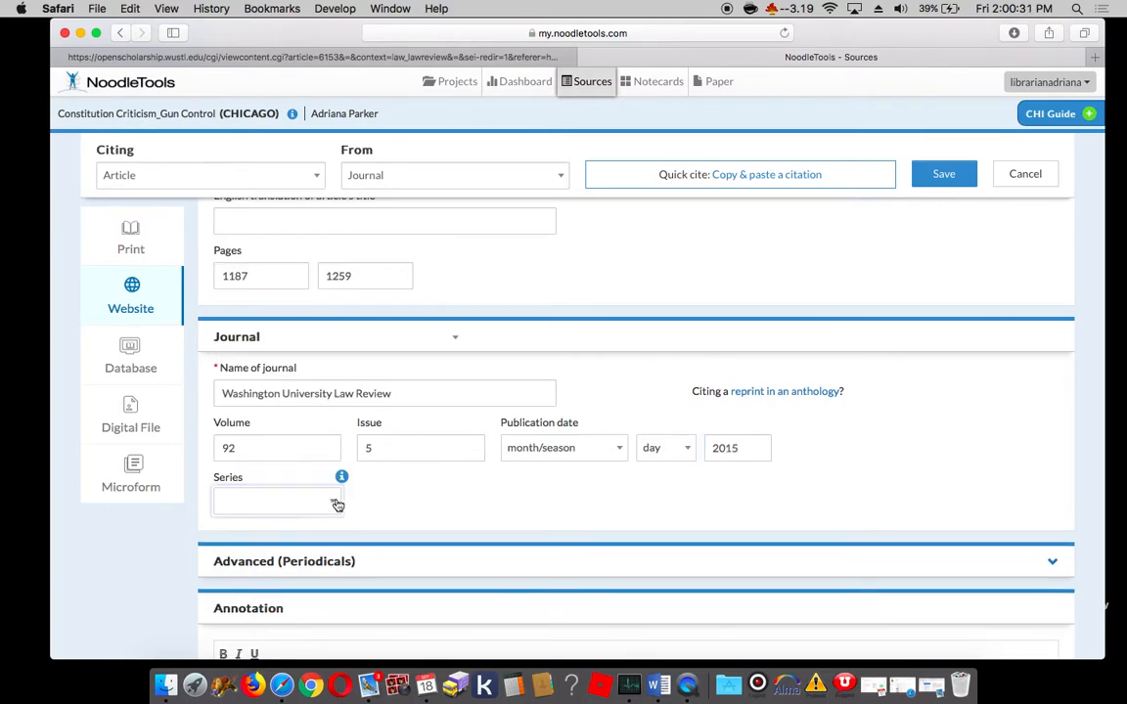
scroll(377, 514, down, 4)
scroll(375, 511, down, 3)
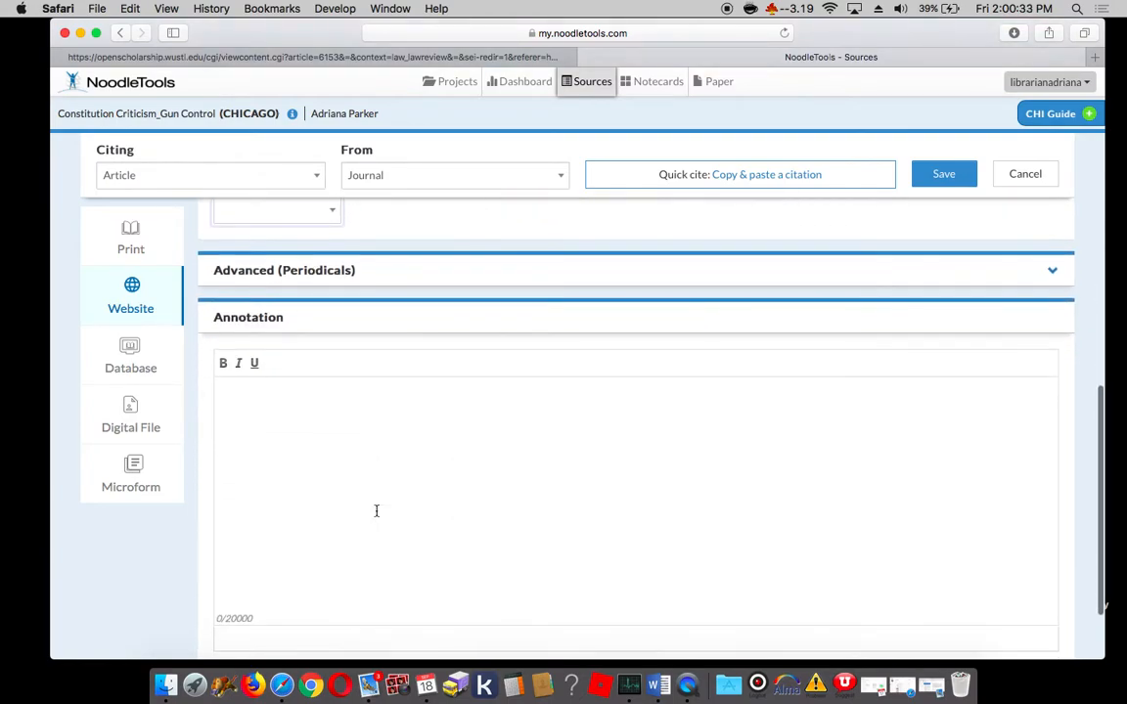
scroll(376, 511, up, 3)
scroll(375, 510, up, 3)
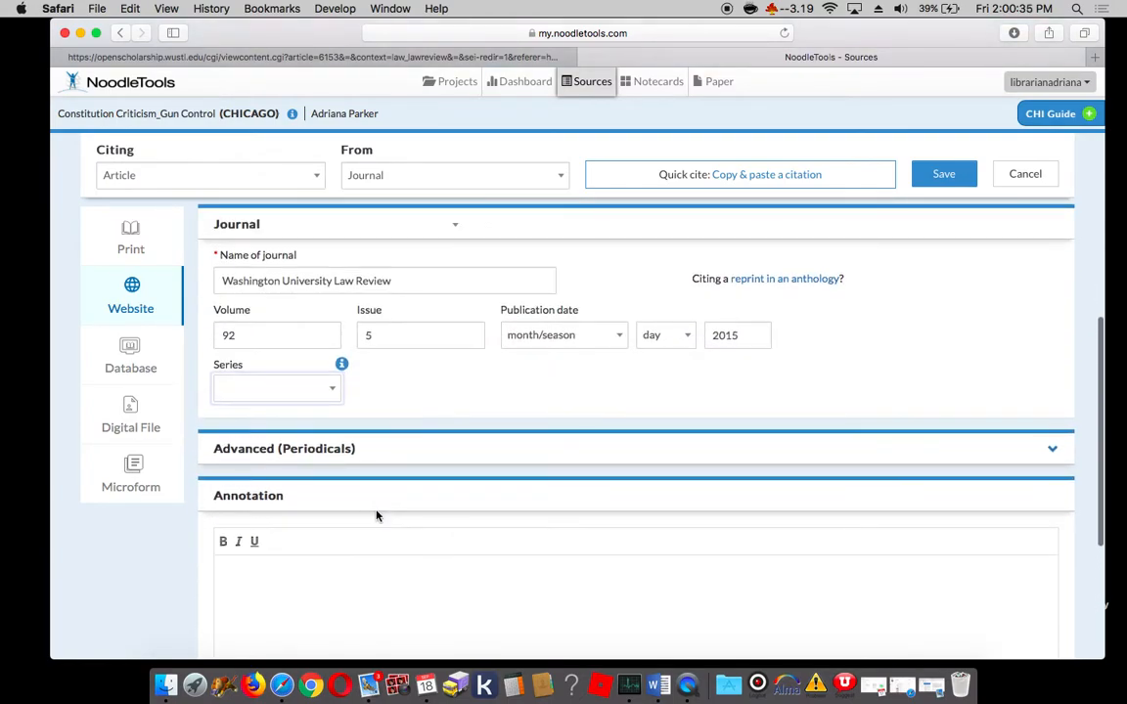
Step: Check the remaining citation fields and save the journal article citation with the series and annotation left blank
scroll(377, 515, down, 1)
right_click(377, 515)
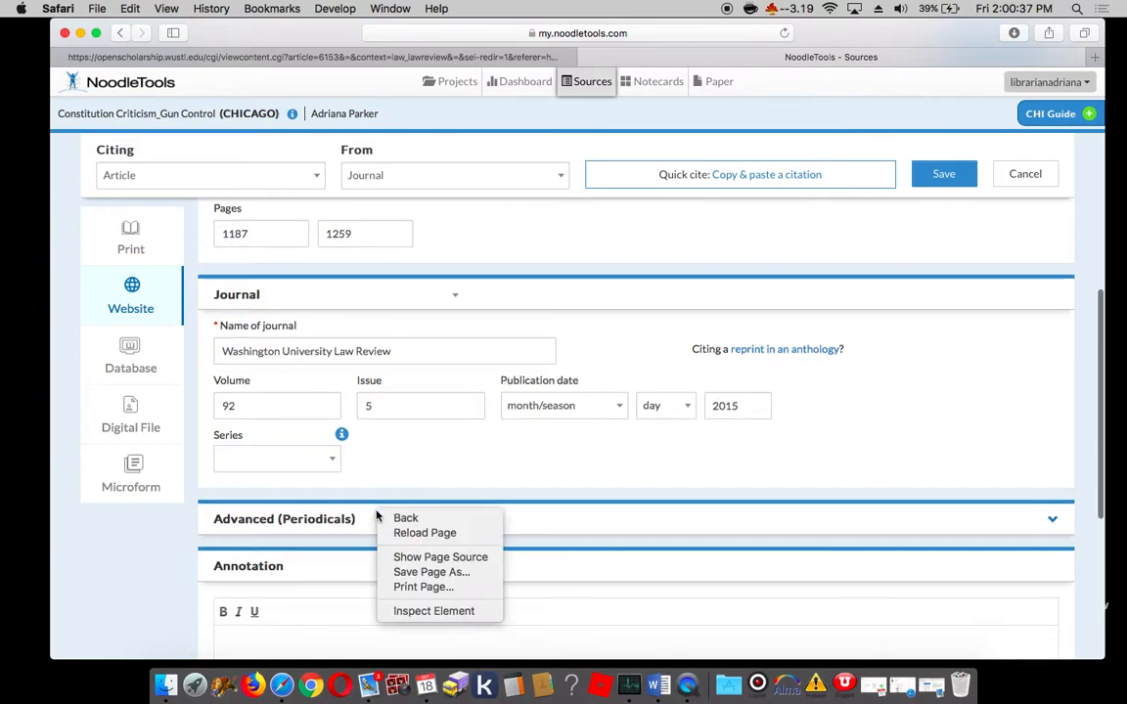
click(136, 568)
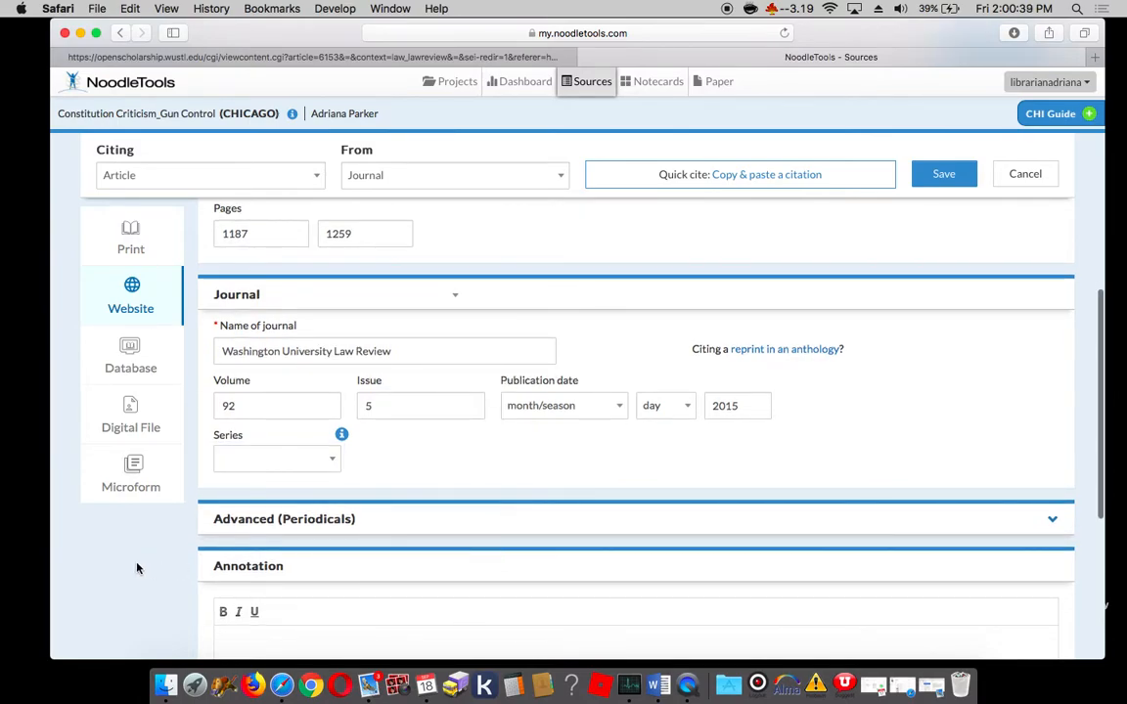
scroll(136, 568, down, 3)
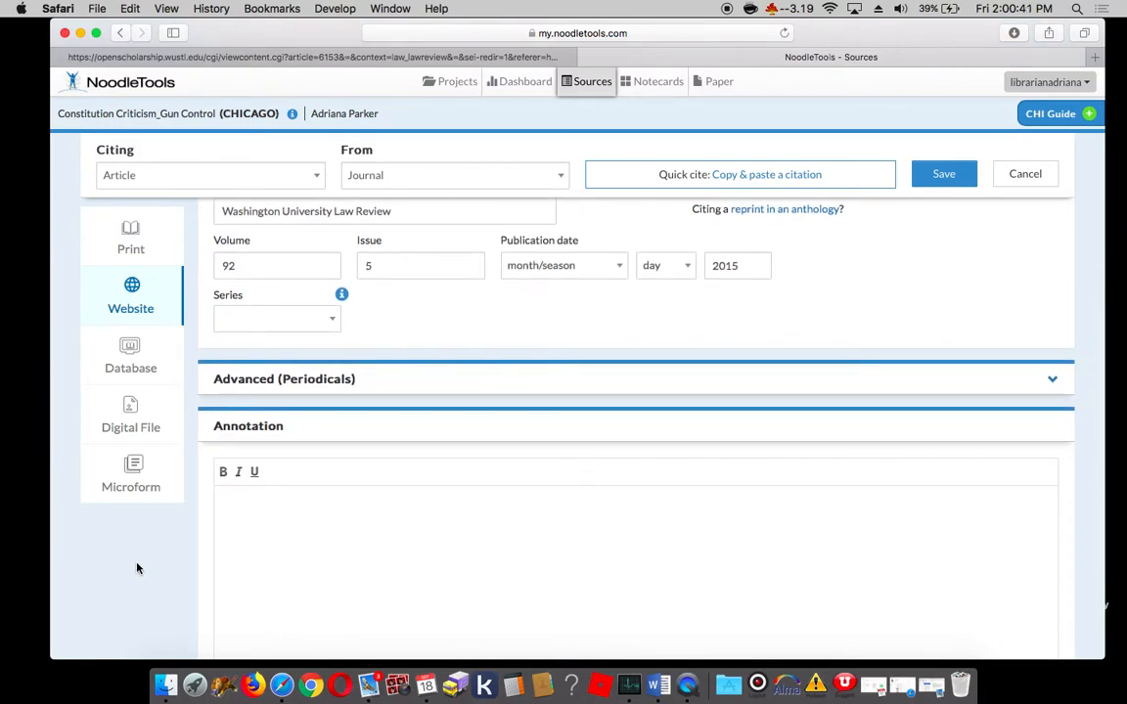
click(248, 510)
scroll(918, 222, up, 10)
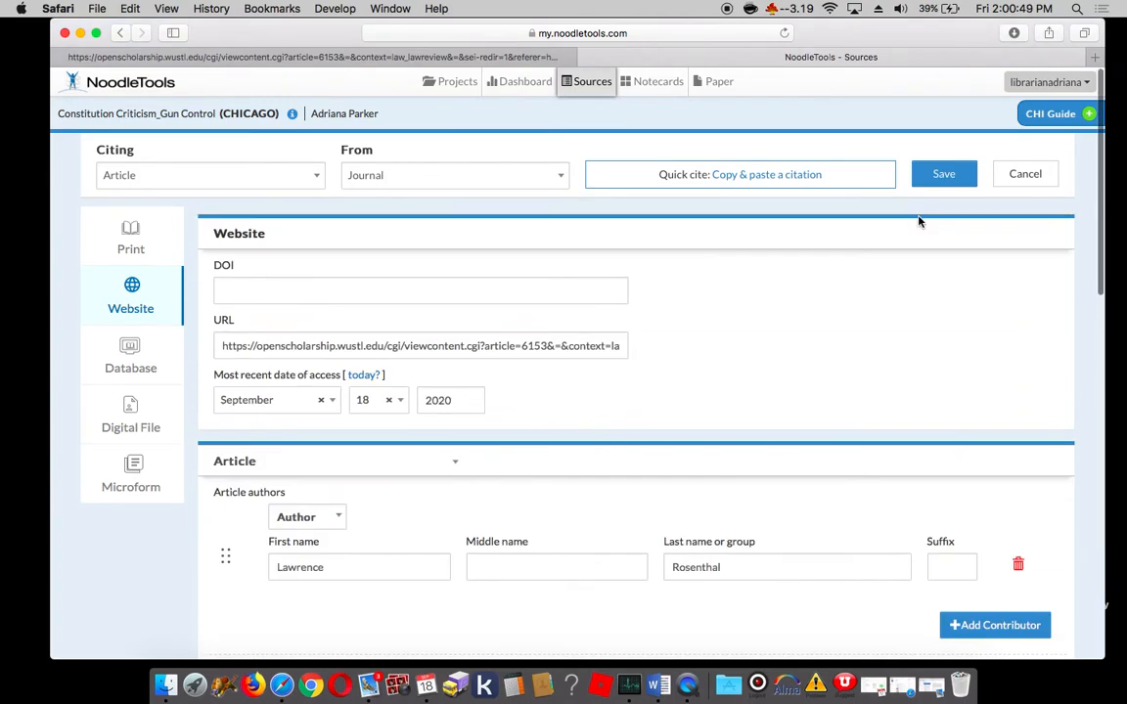
click(937, 174)
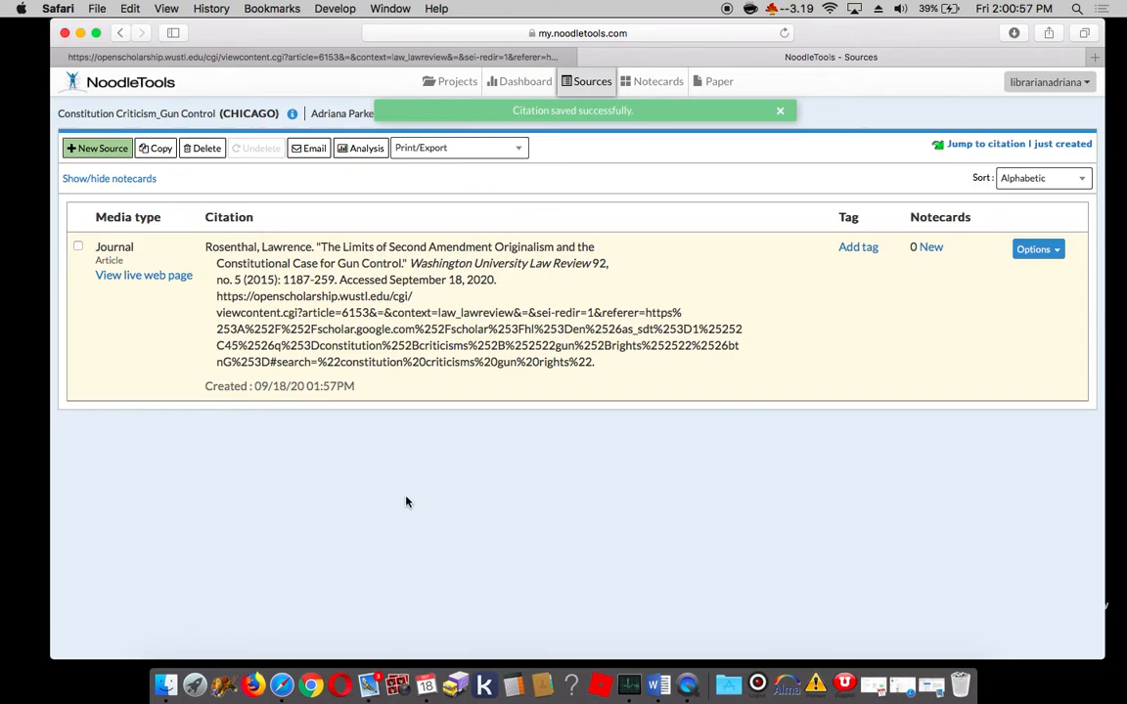
Step: Select the saved law review citation and export it to Word
click(1055, 252)
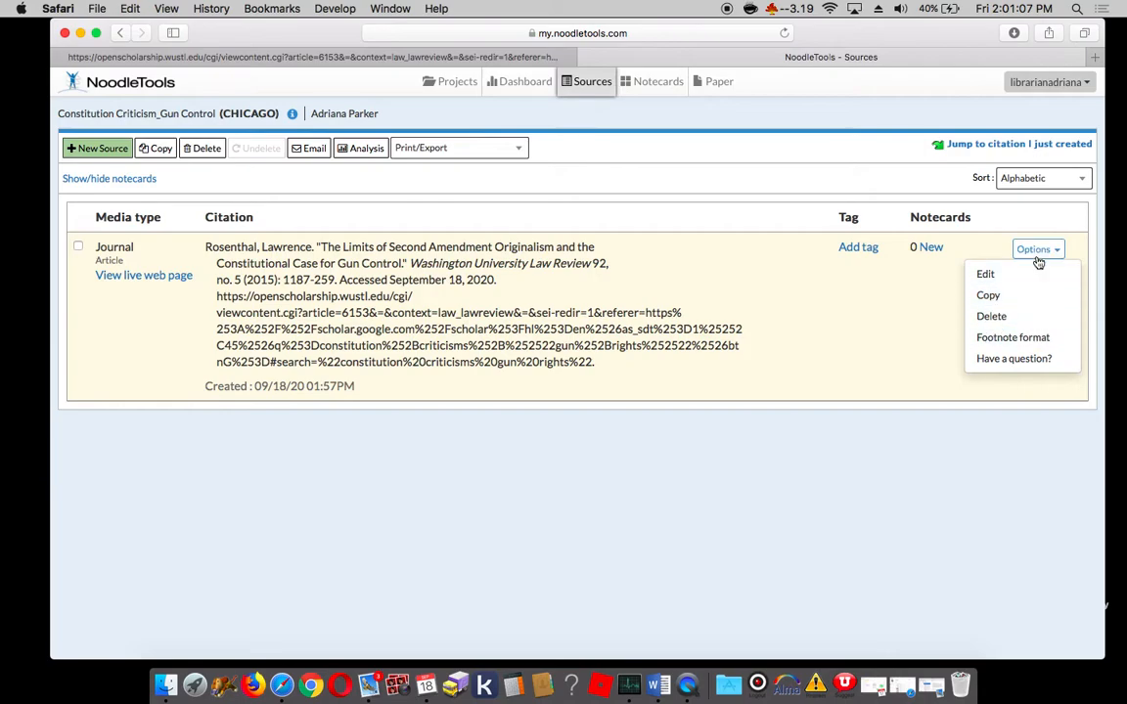
click(811, 424)
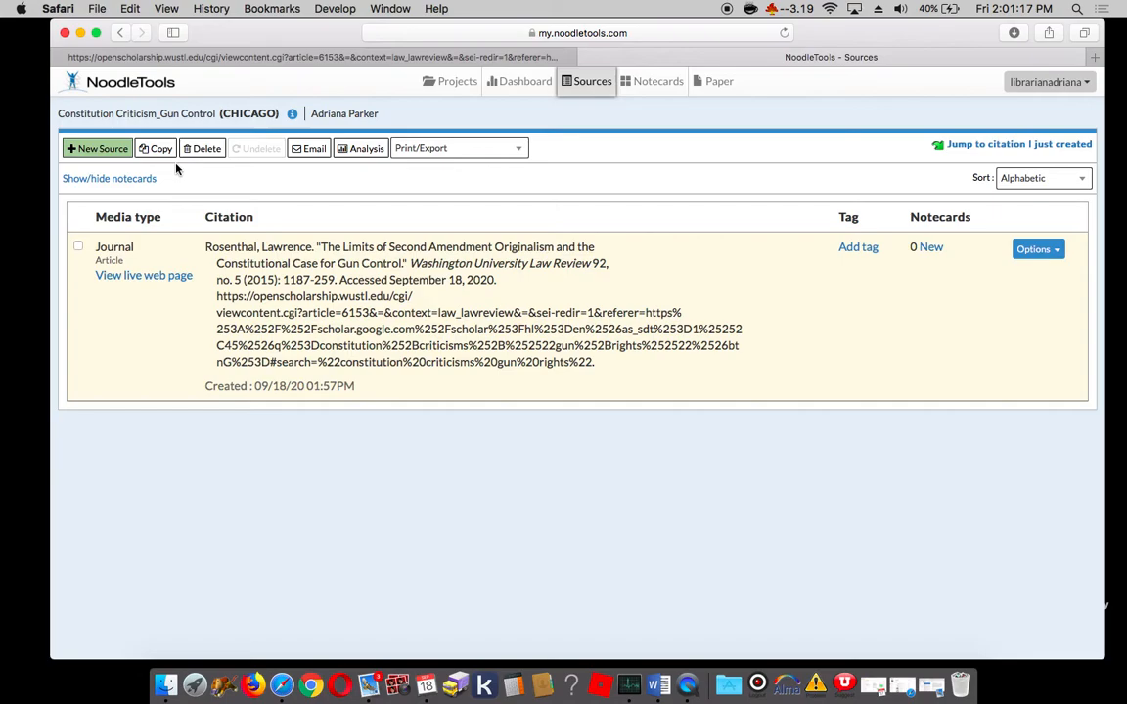
click(79, 248)
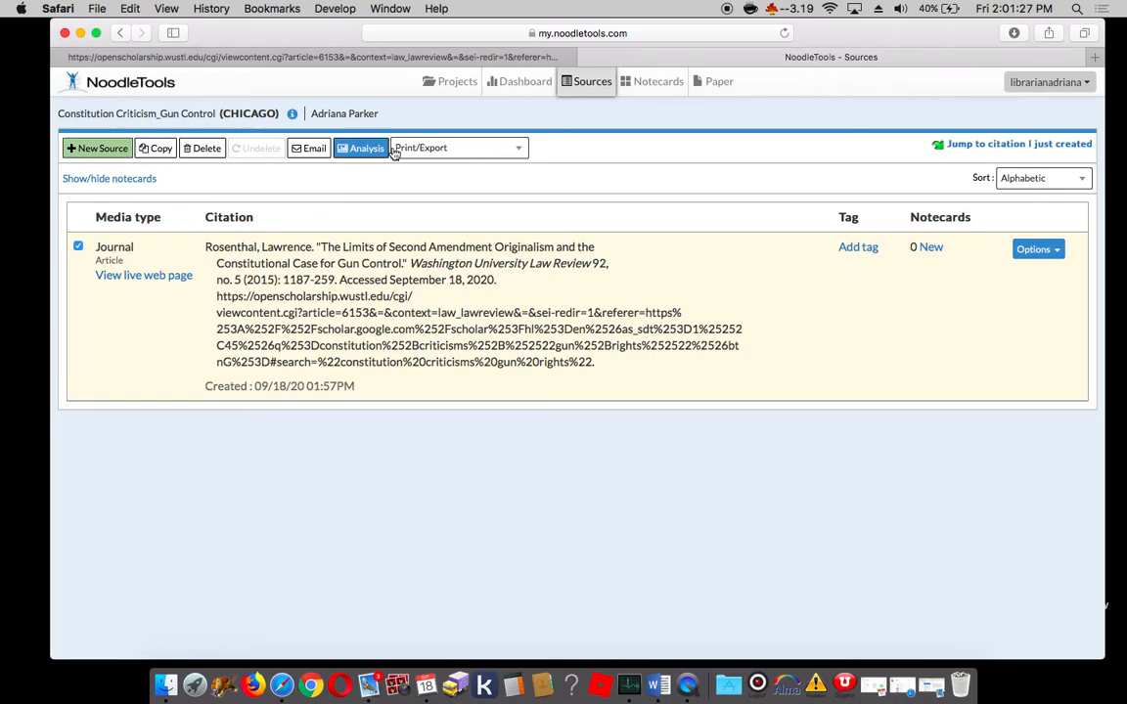
click(439, 148)
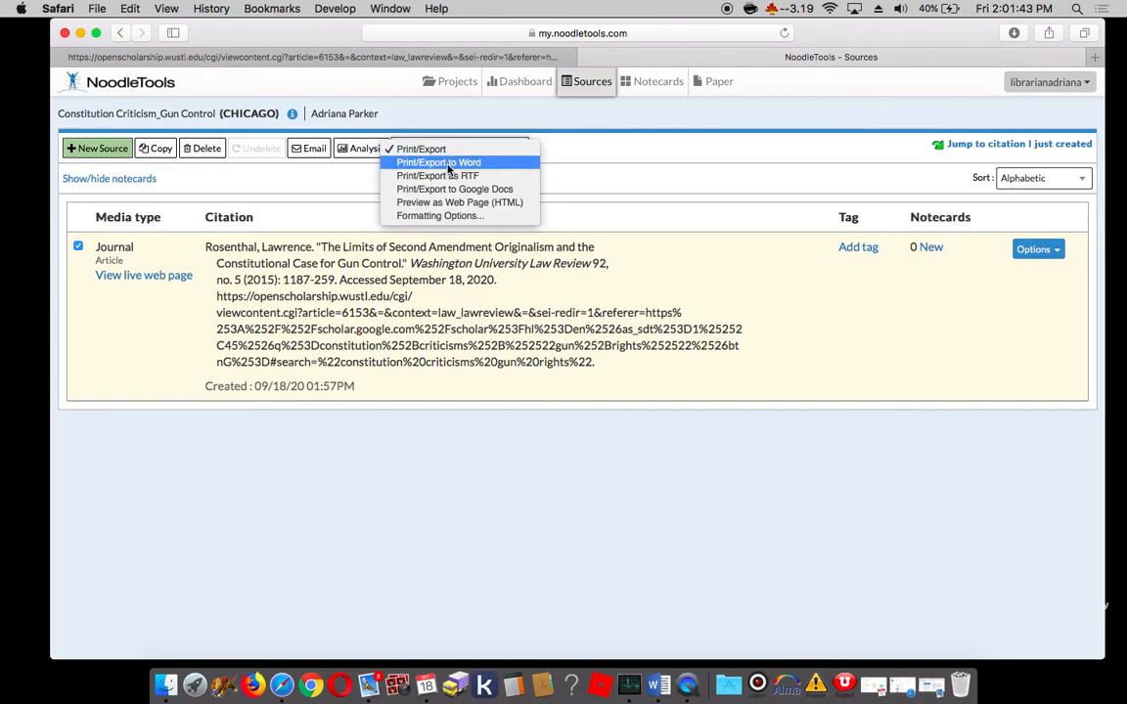
click(447, 162)
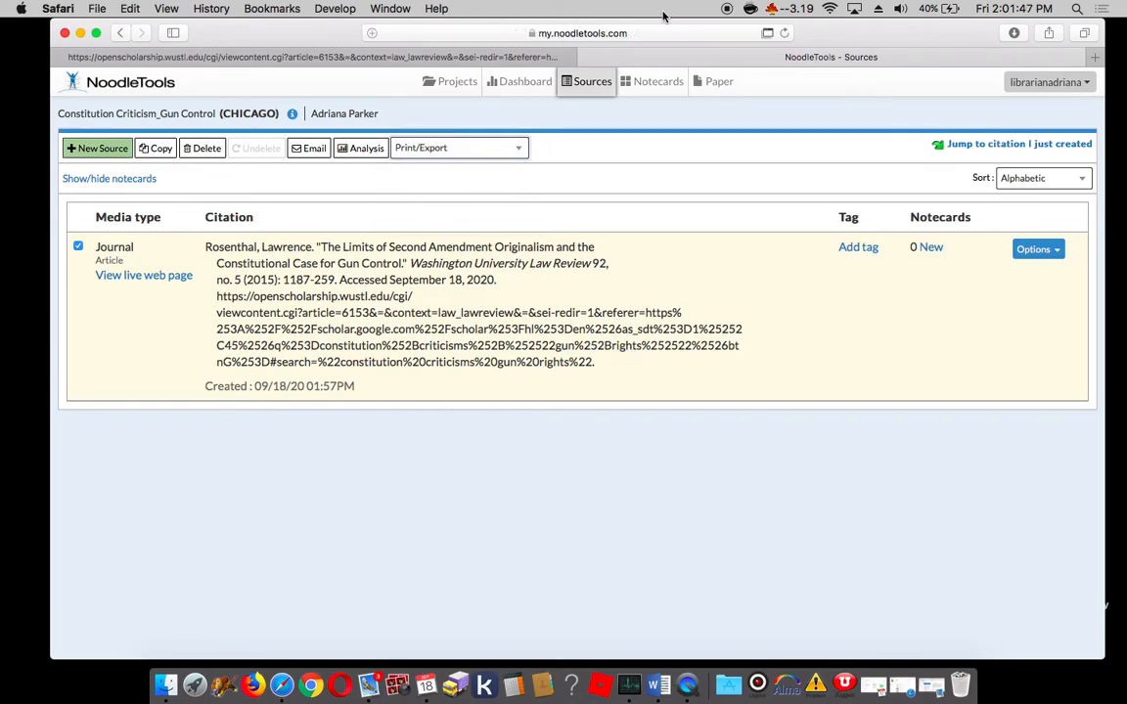
Step: View the newly exported bibliography in Word, close it, and clear Safari's downloads list
click(768, 32)
double_click(941, 94)
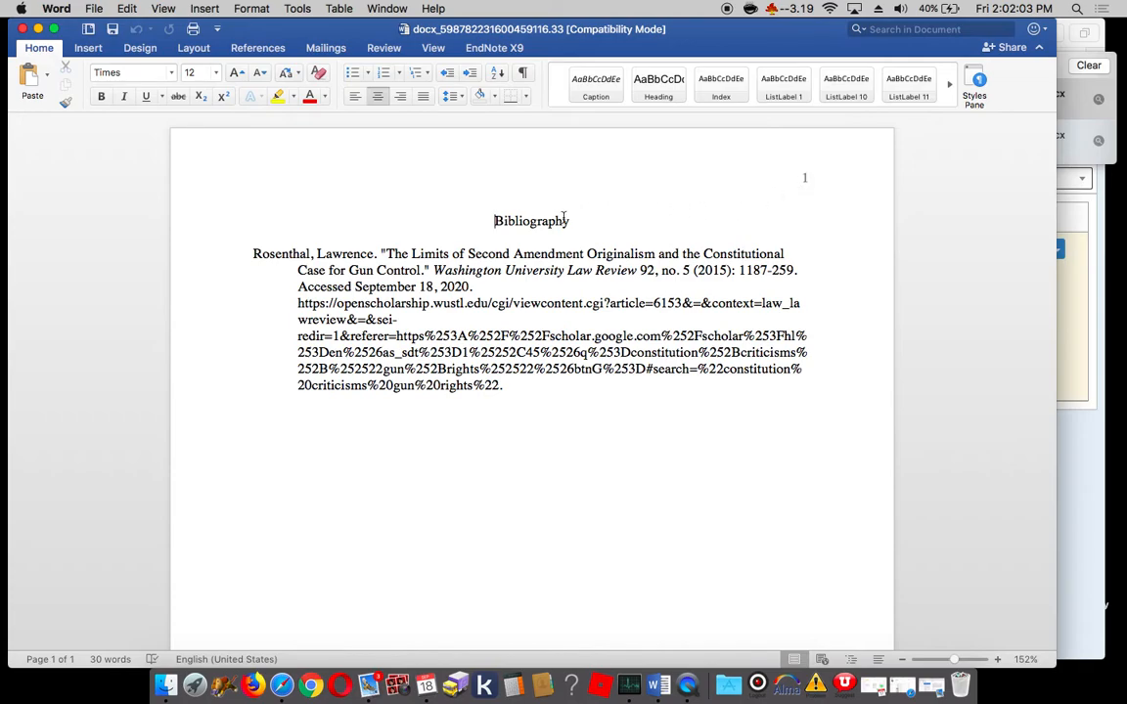
click(23, 31)
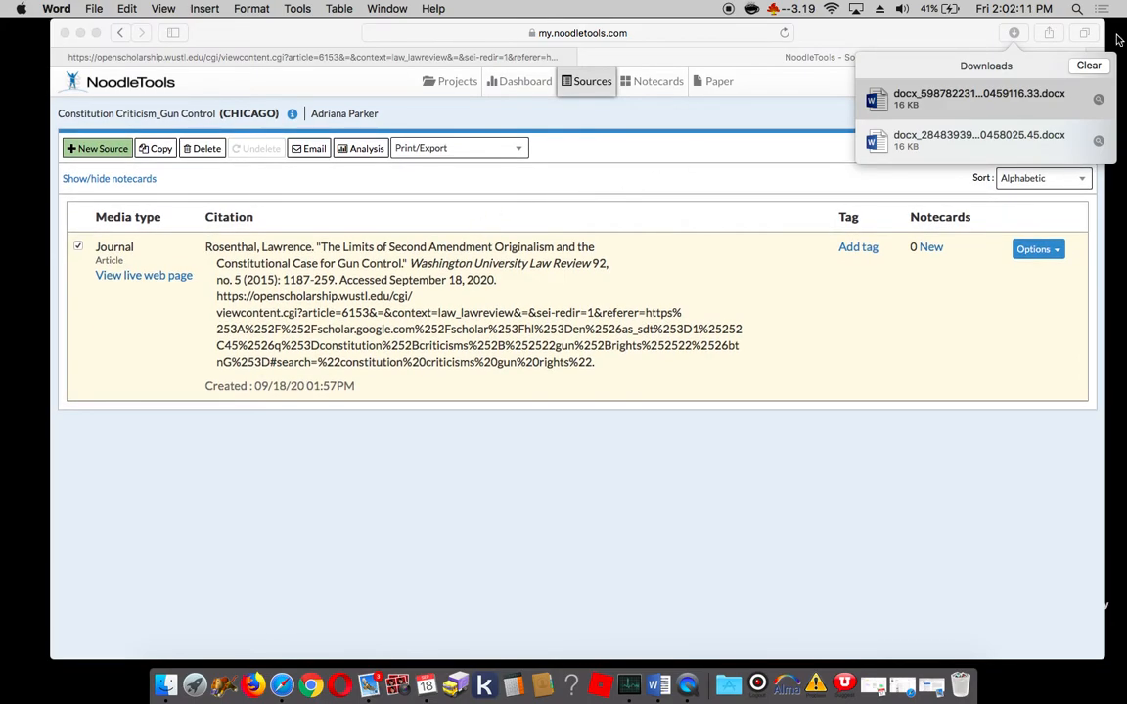
click(1089, 65)
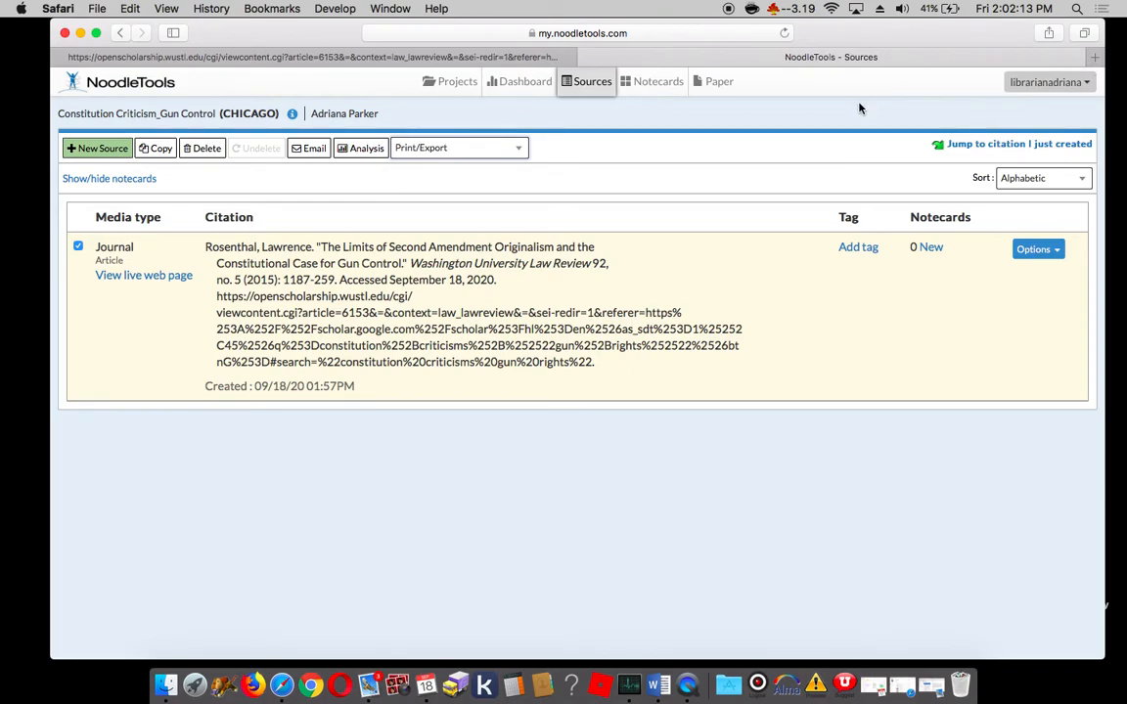
Step: Search Google in a new browser tab for "libguide marriott library noodletools"
key(super+t)
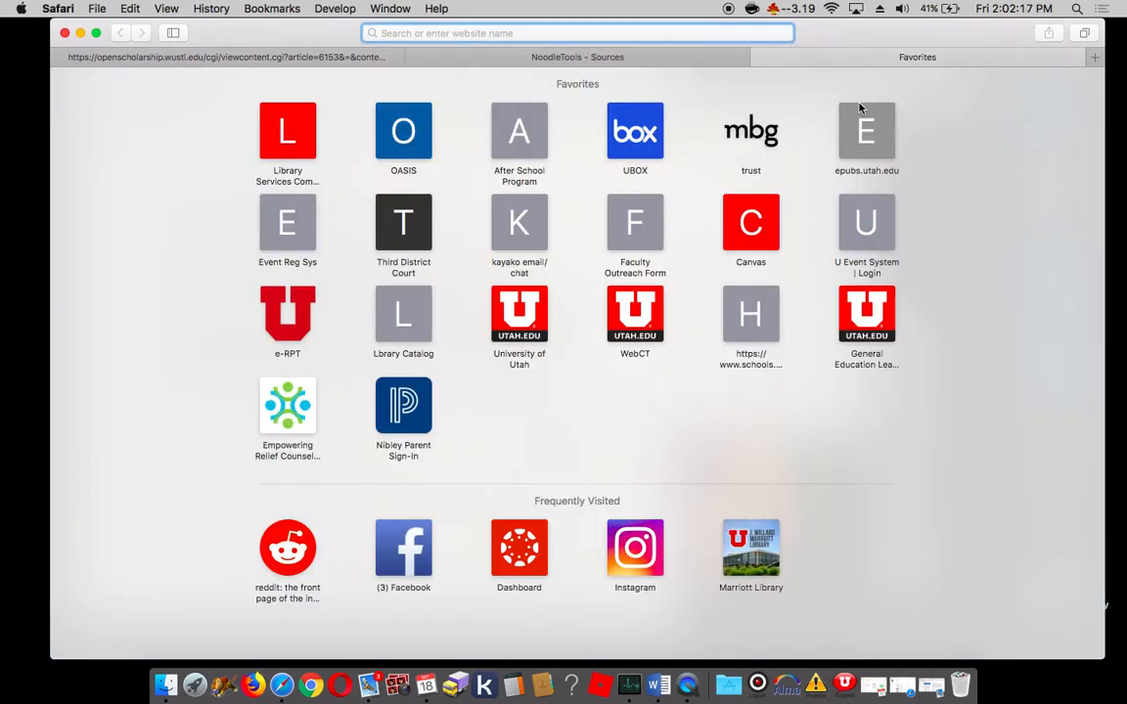
text(goo)
key(Return)
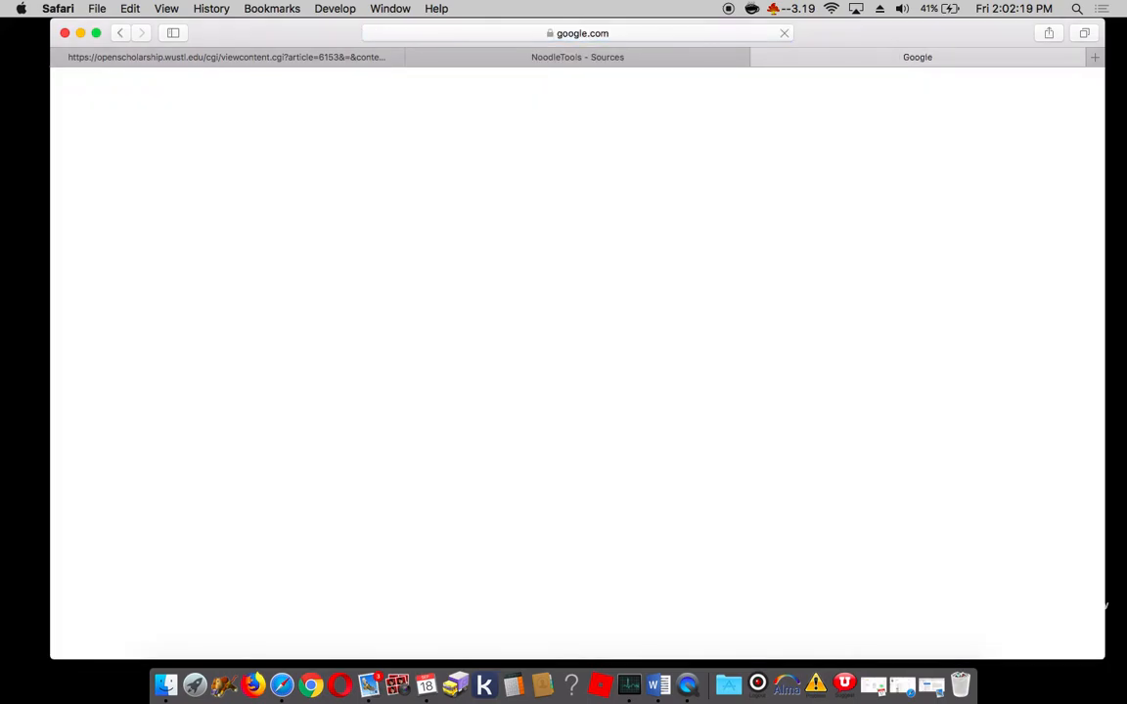
text(lig)
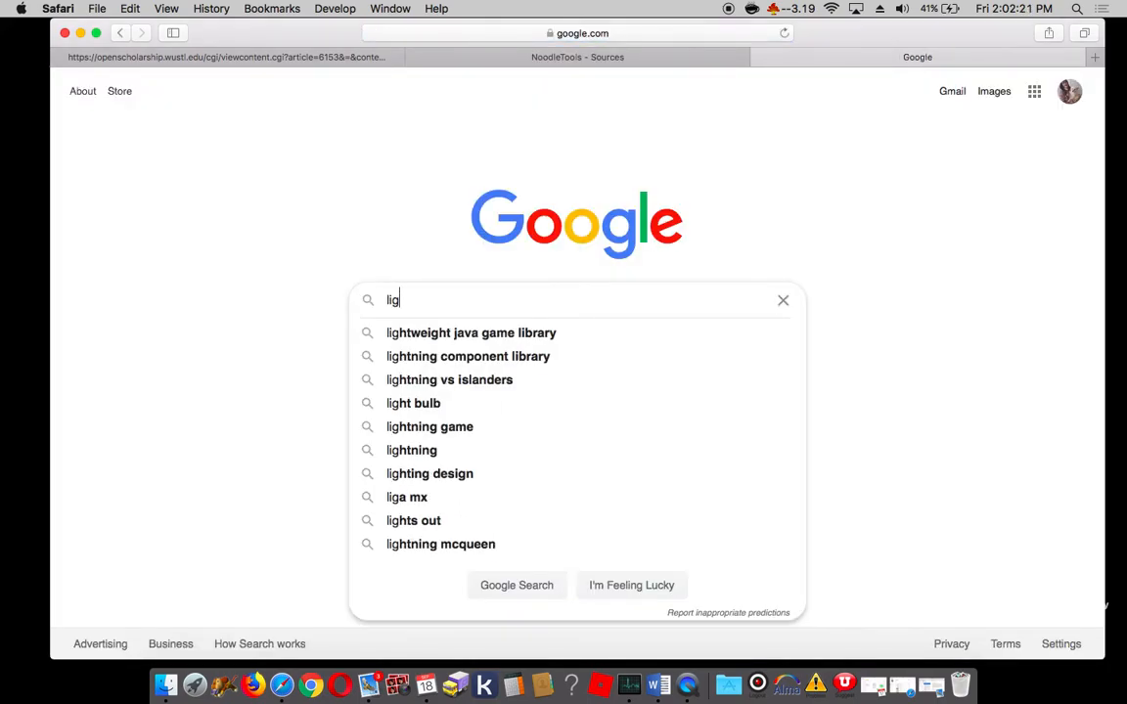
key(BackSpace)
text(bu)
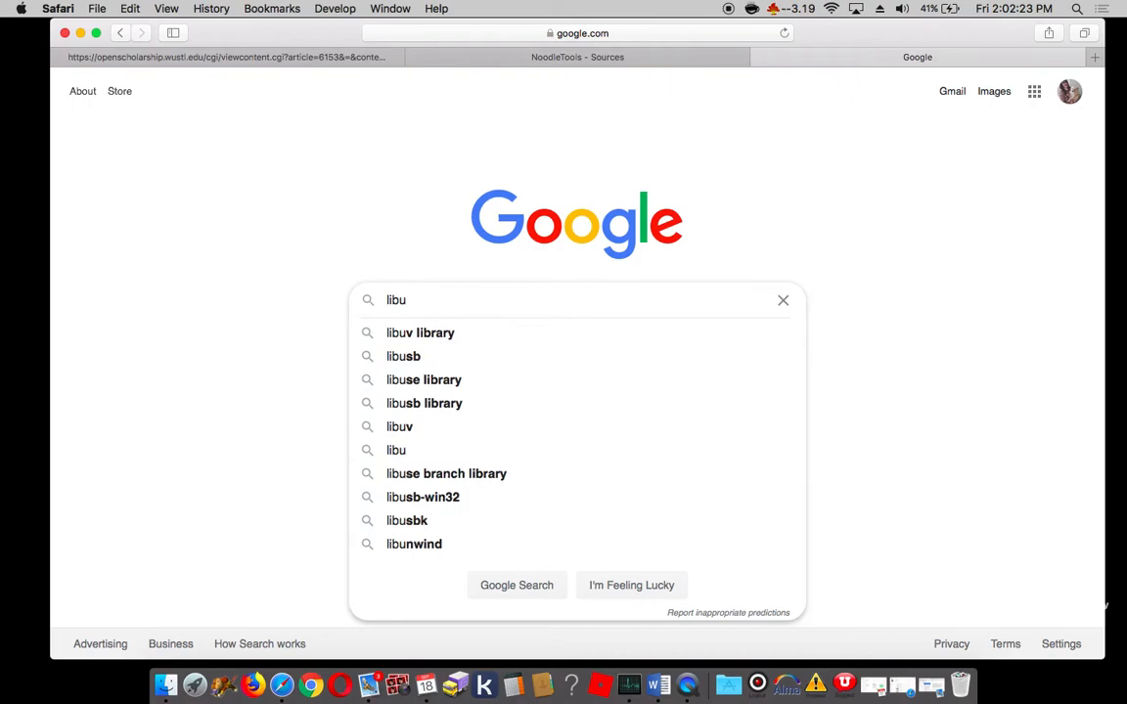
key(BackSpace)
text(guide)
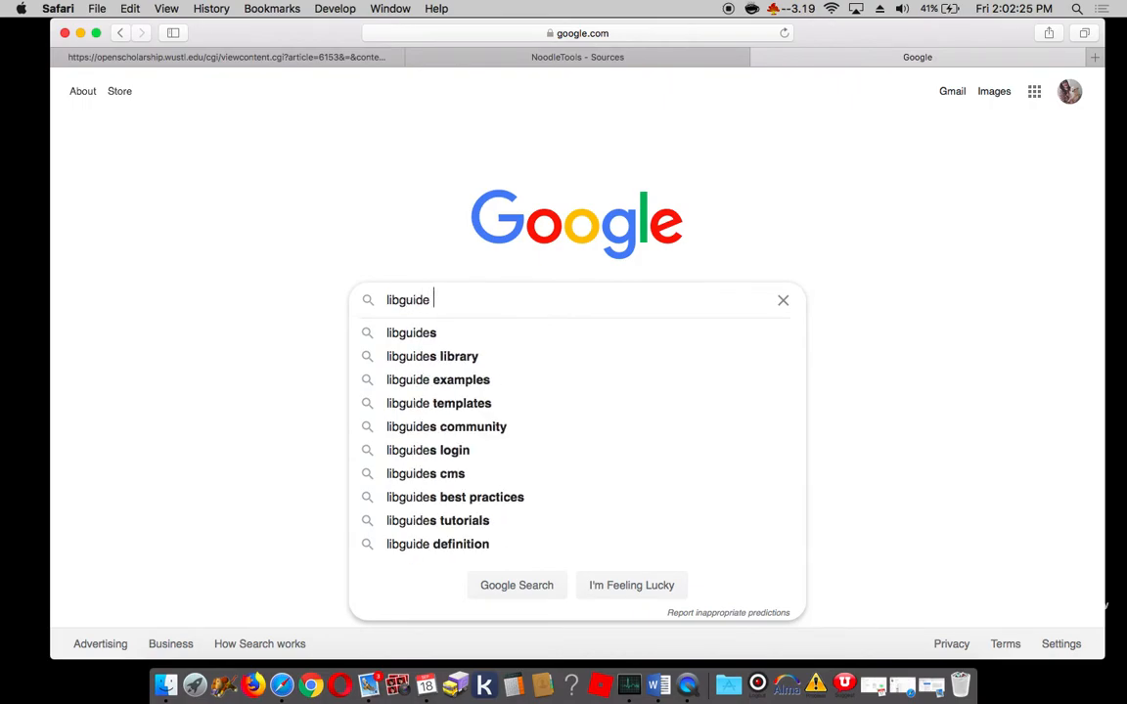
text( marr)
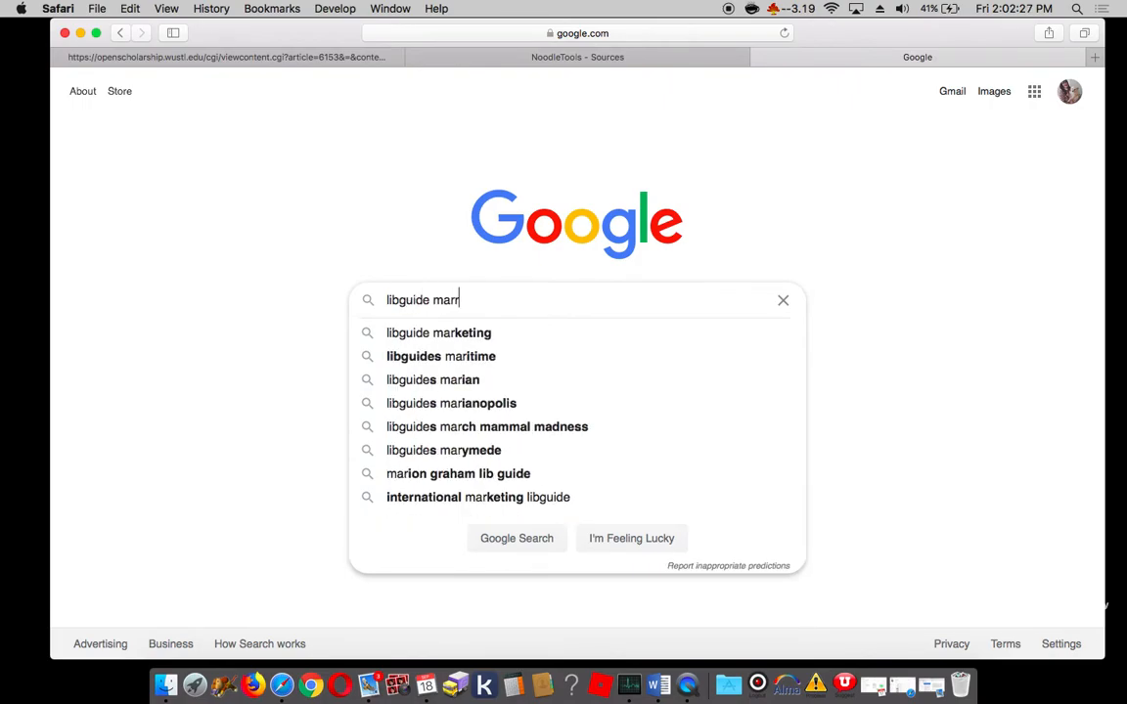
text(iott library )
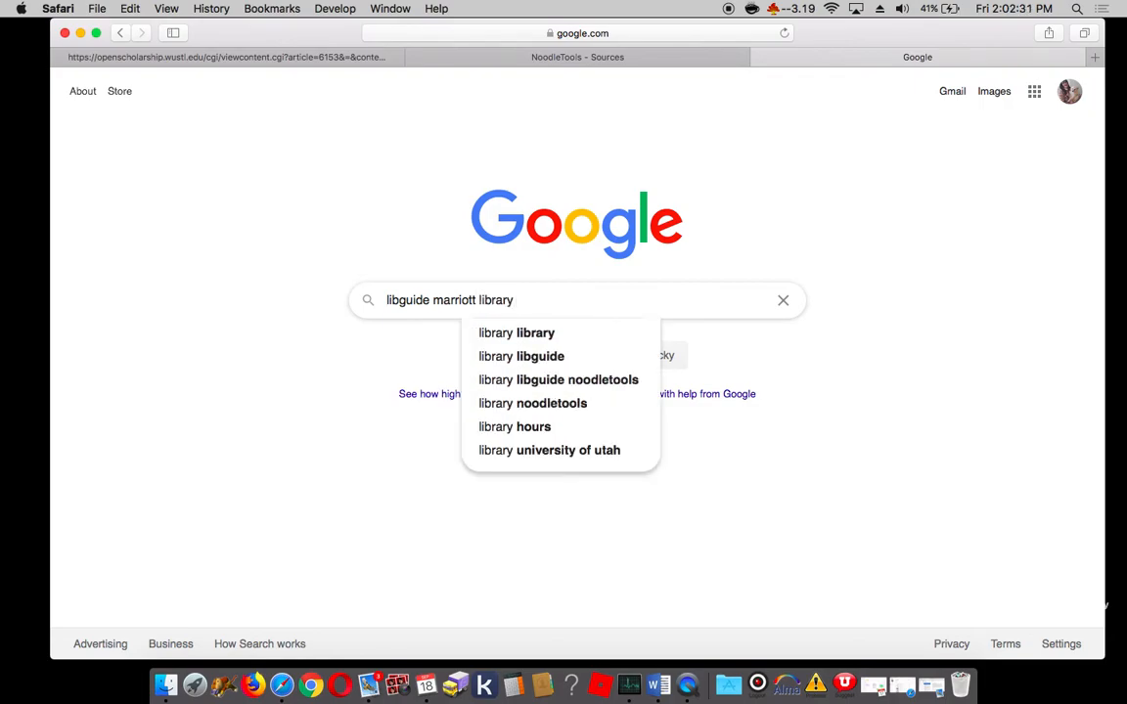
text(noo)
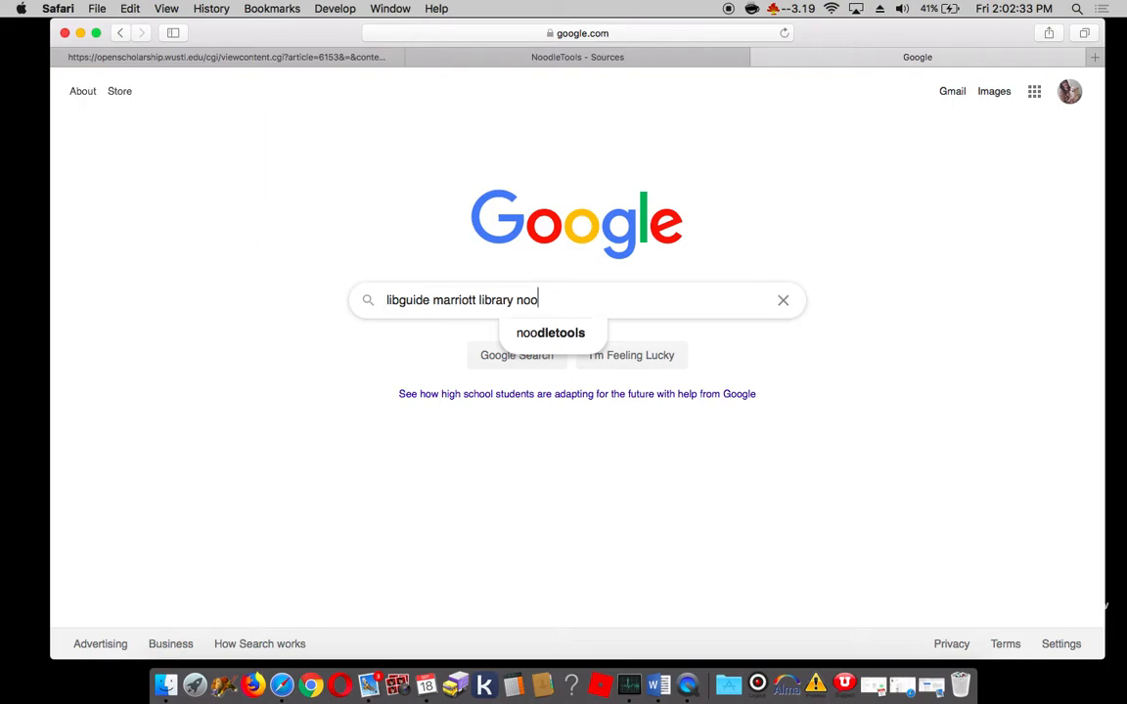
text(dletools)
key(Return)
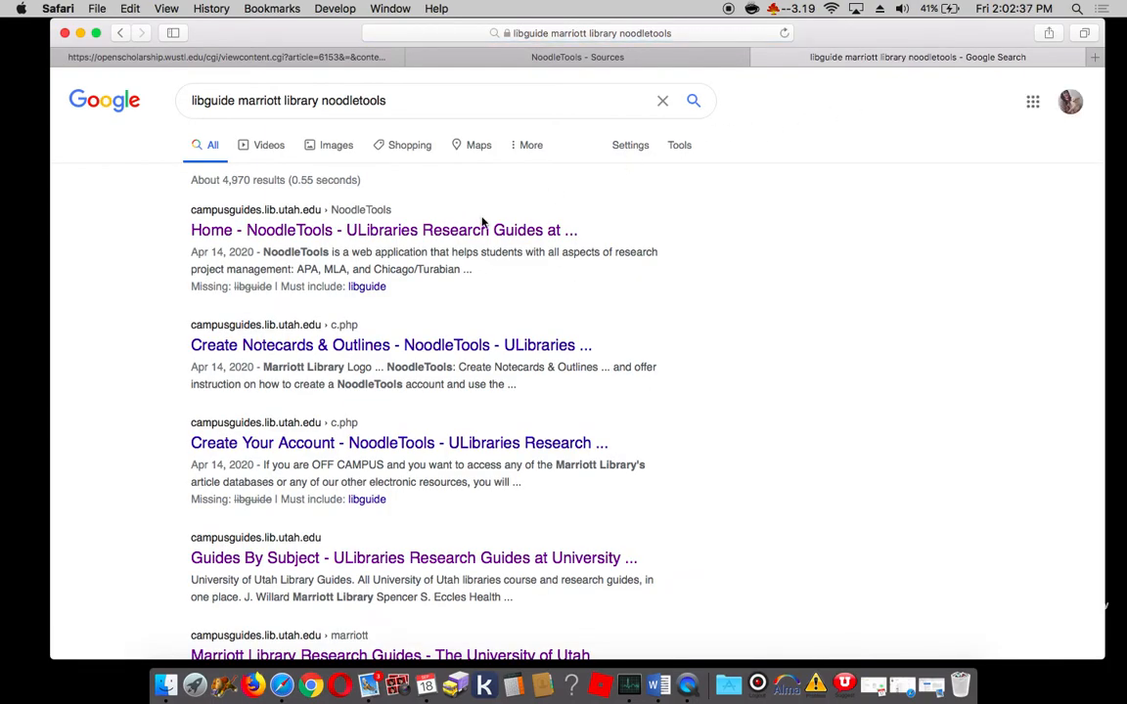
Step: Open the University of Utah libraries' NoodleTools guide and look through its Home, Project Management and Create a Bibliography pages
click(427, 232)
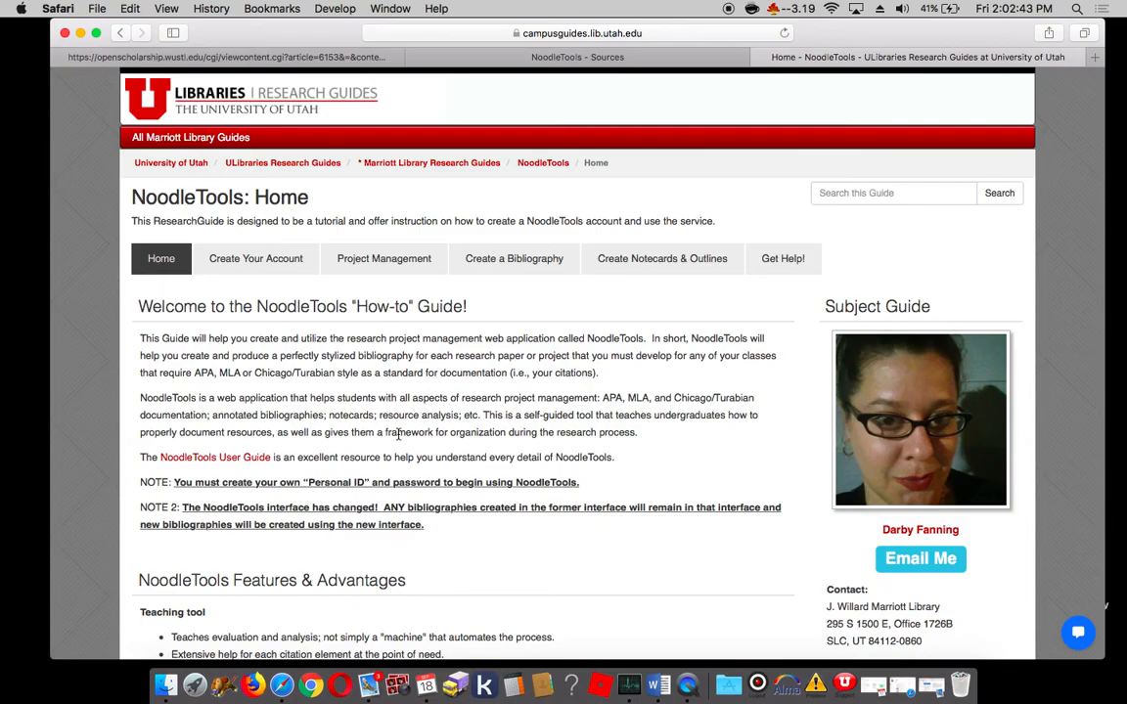
scroll(398, 435, down, 5)
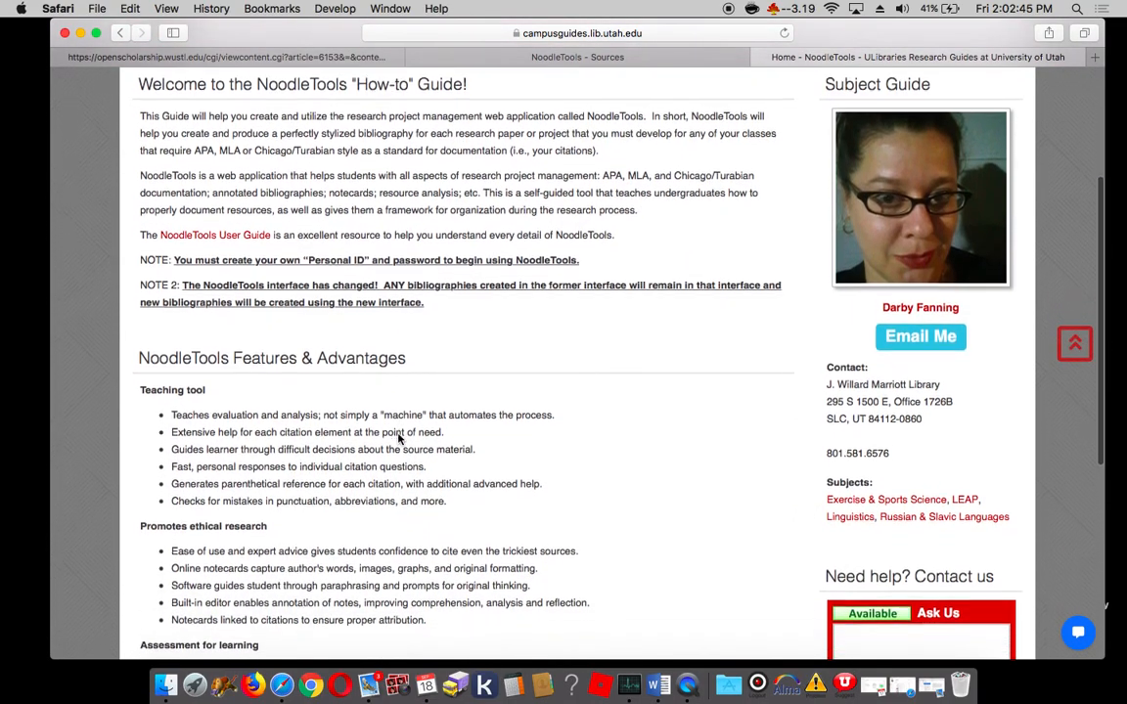
scroll(398, 438, down, 5)
scroll(398, 433, up, 10)
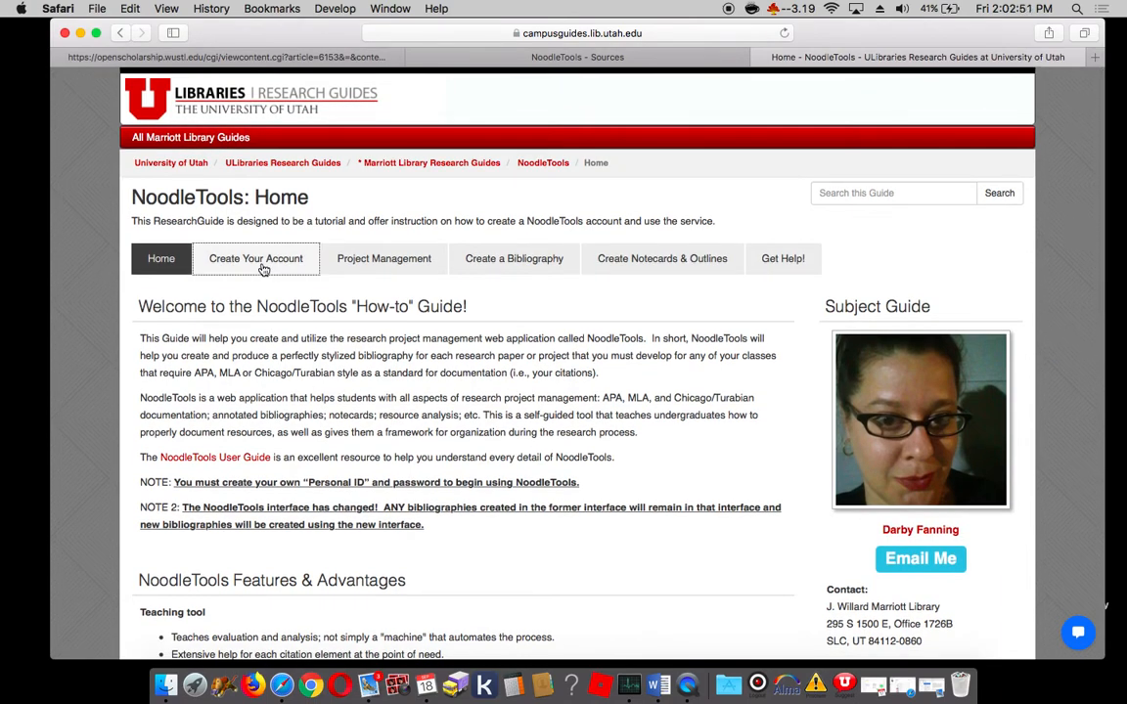
click(262, 269)
click(362, 269)
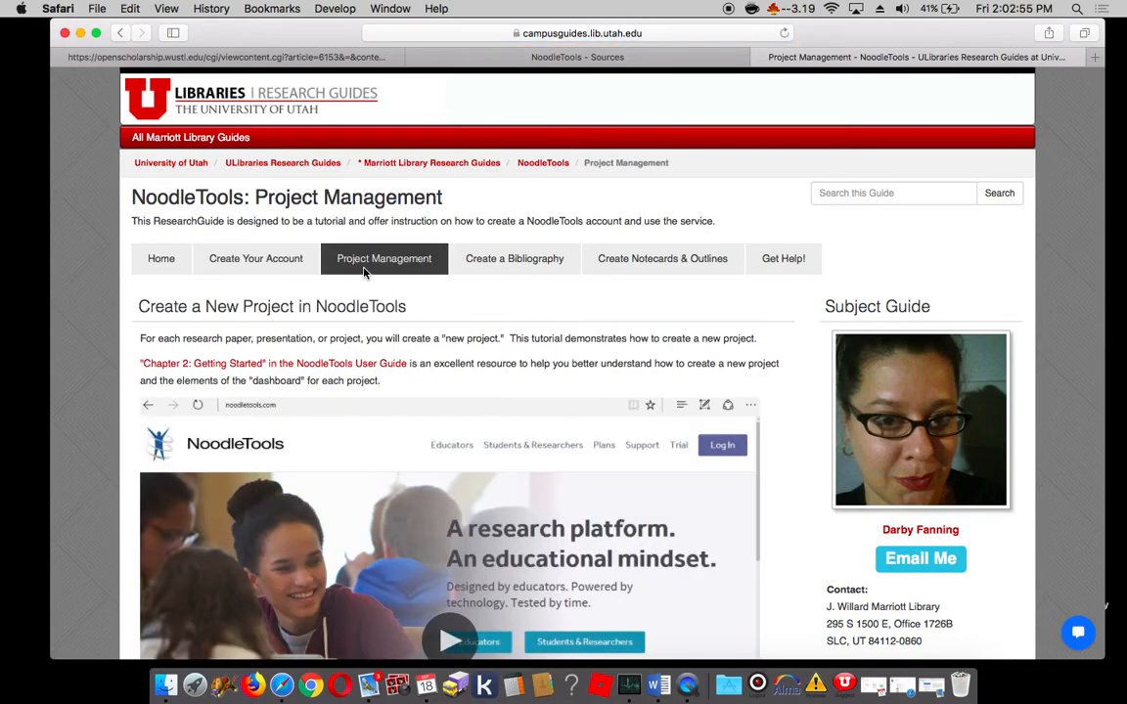
click(510, 260)
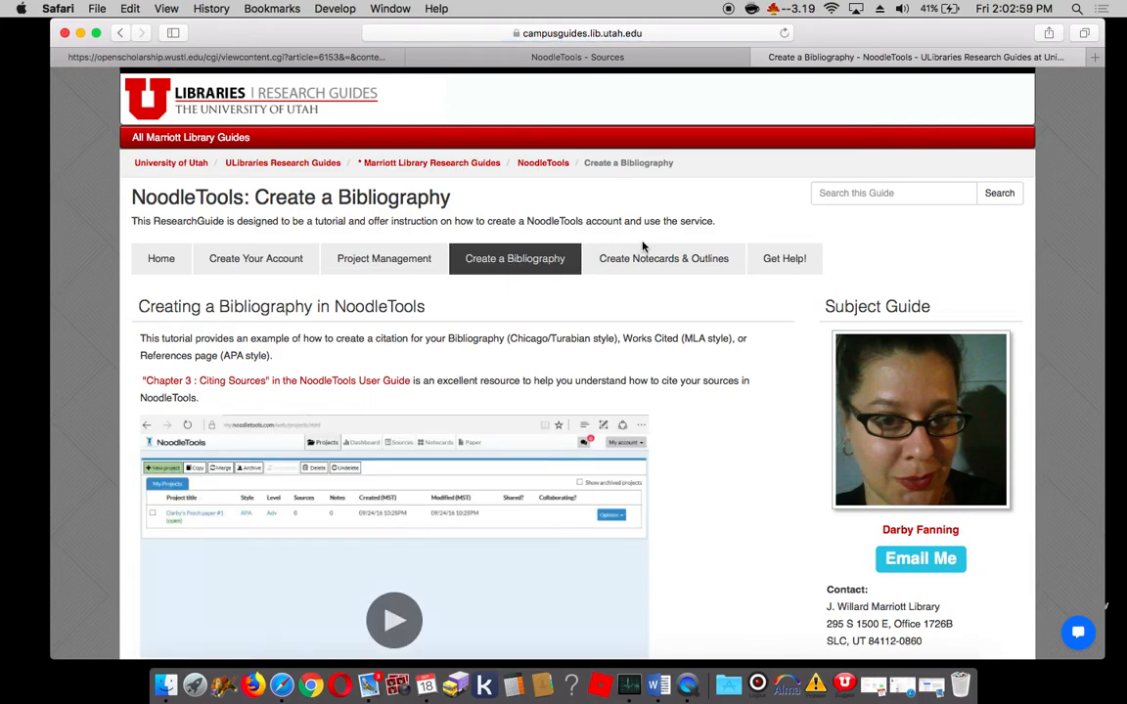
scroll(787, 546, down, 2)
scroll(787, 546, down, 1)
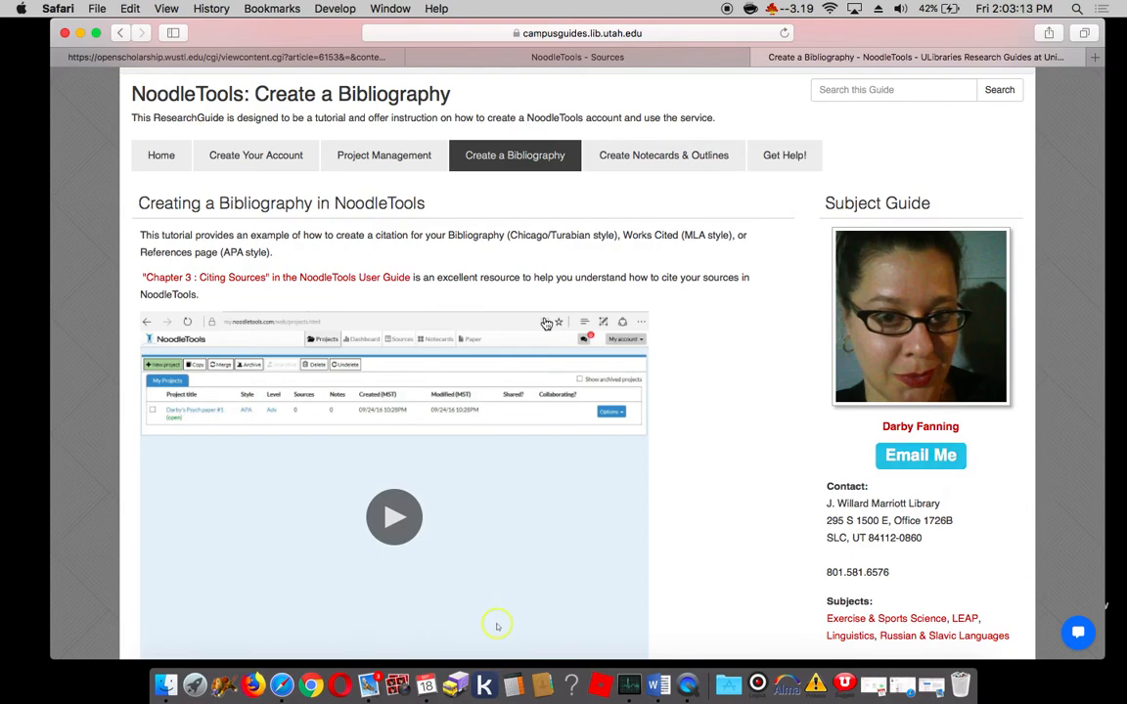
scroll(497, 626, up, 3)
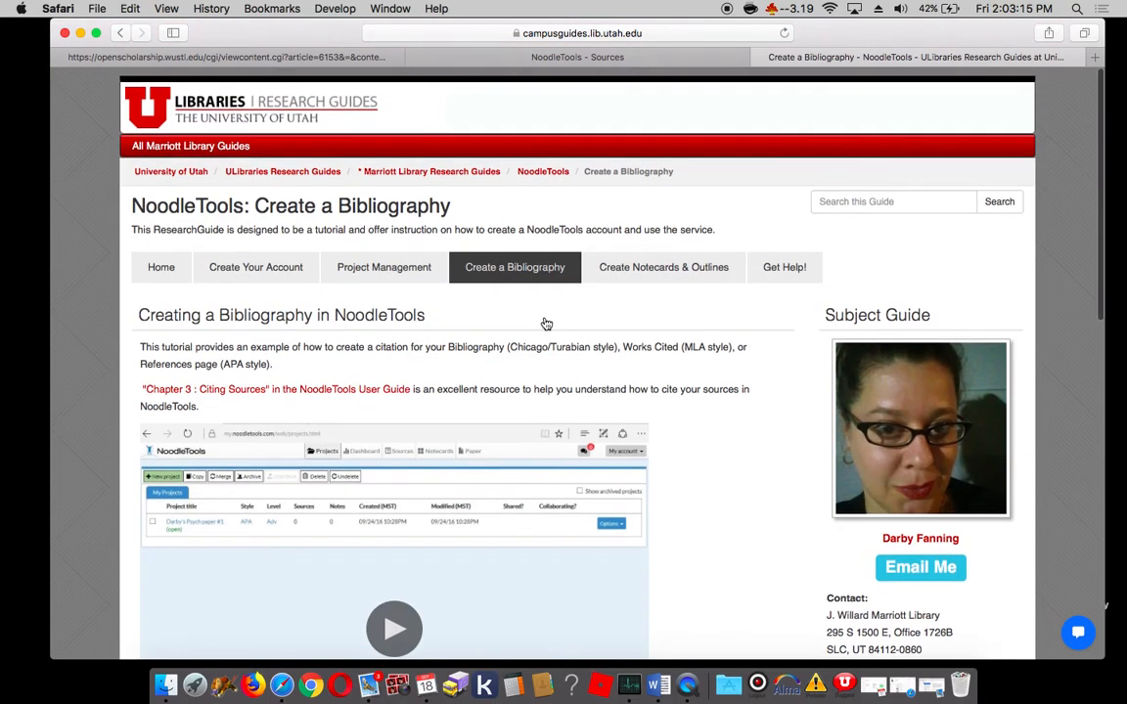
Step: Go back from the law review article to the start of the Google Scholar results for constitution criticisms "gun rights"
click(507, 58)
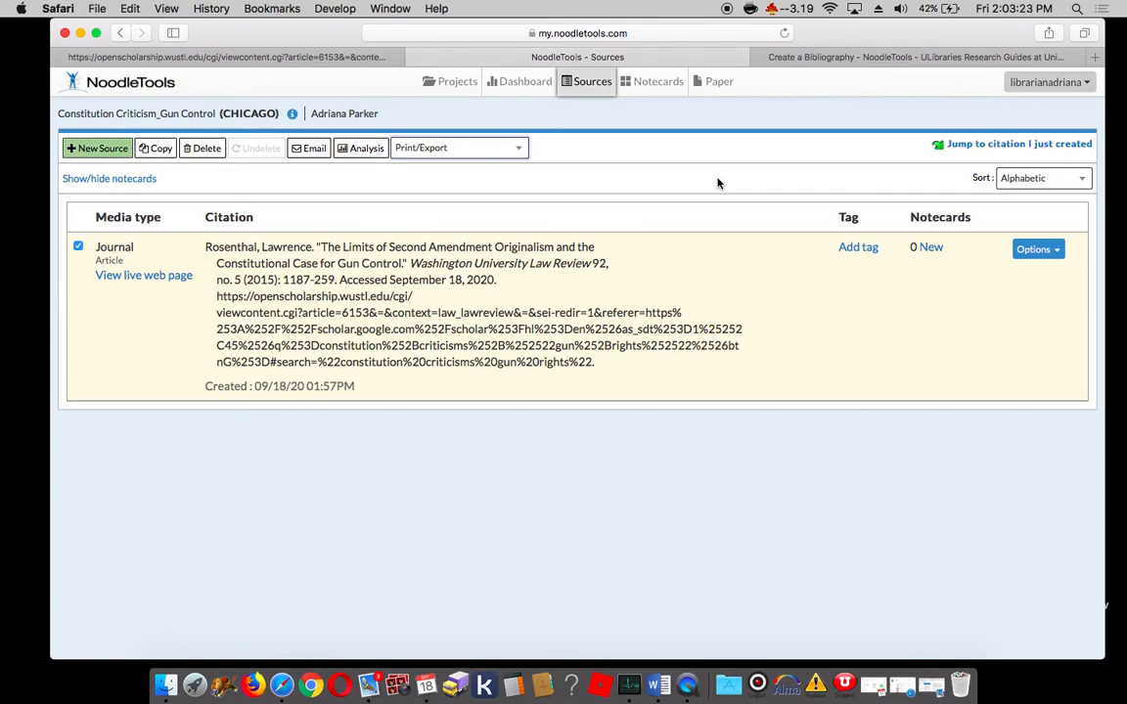
click(299, 58)
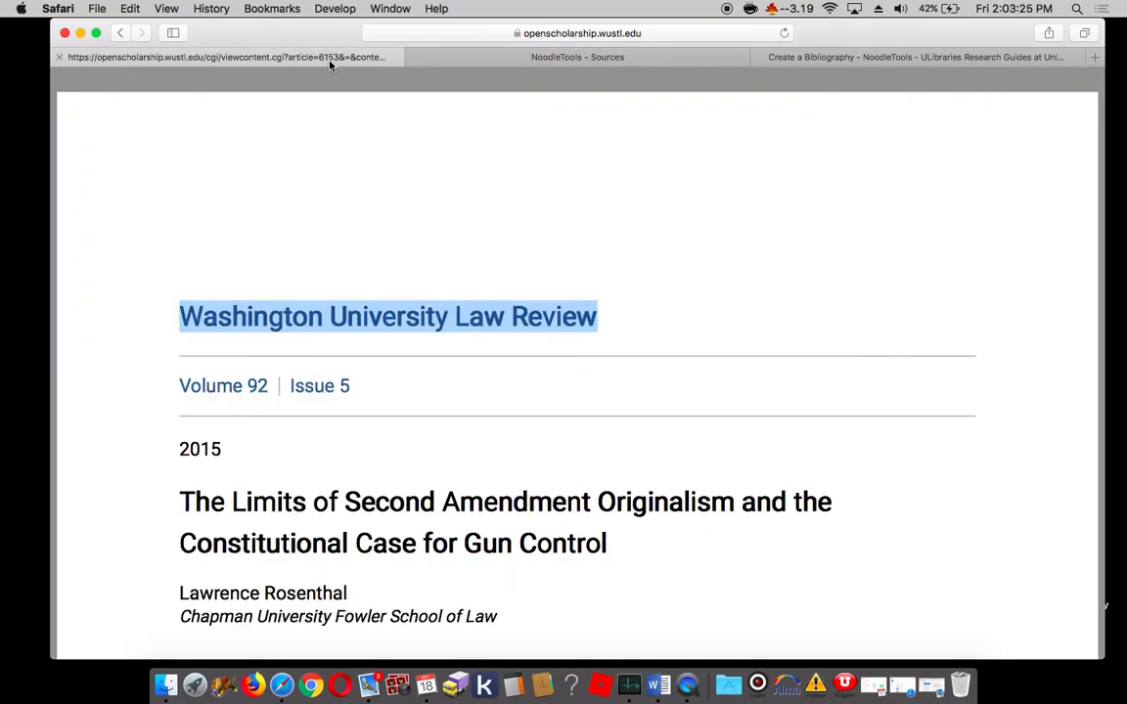
click(120, 32)
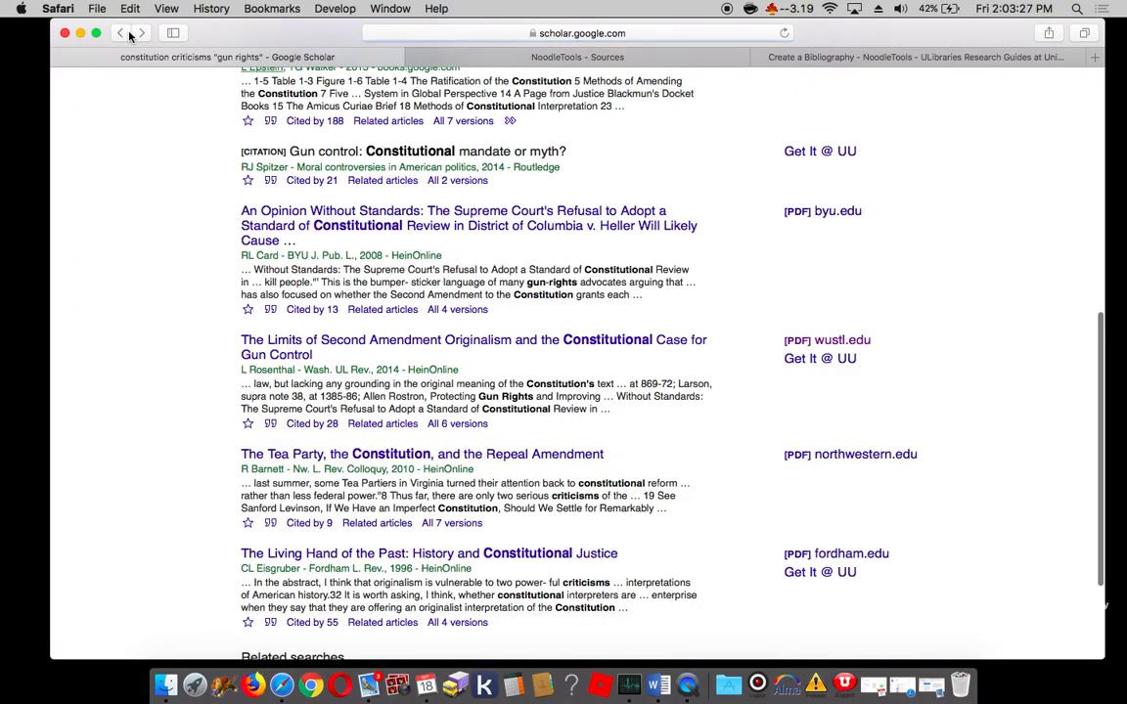
scroll(147, 205, up, 10)
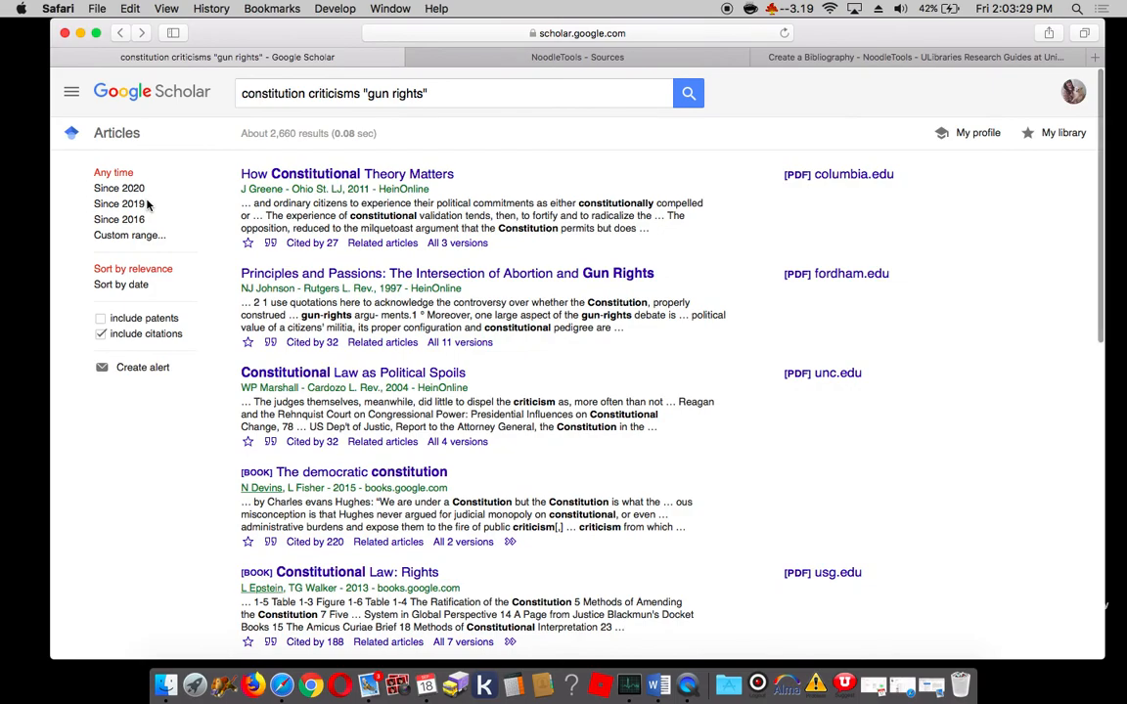